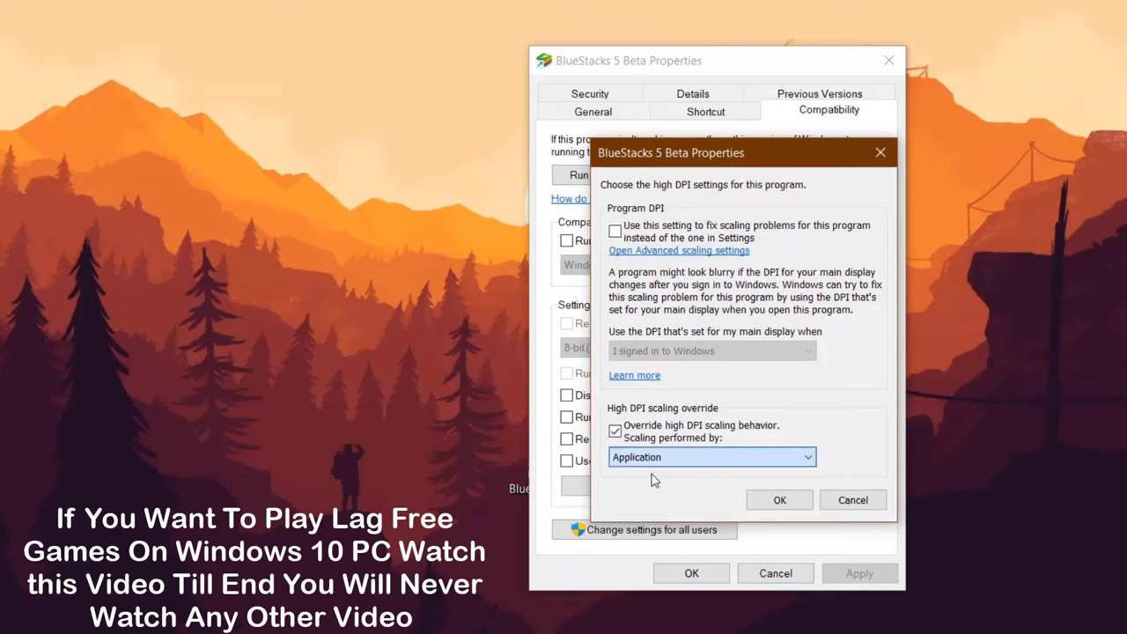
# Step: Apply the high DPI scaling override performed by Application to the BlueStacks 5 Beta shortcut and launch BlueStacks
pyautogui.click(761, 502)
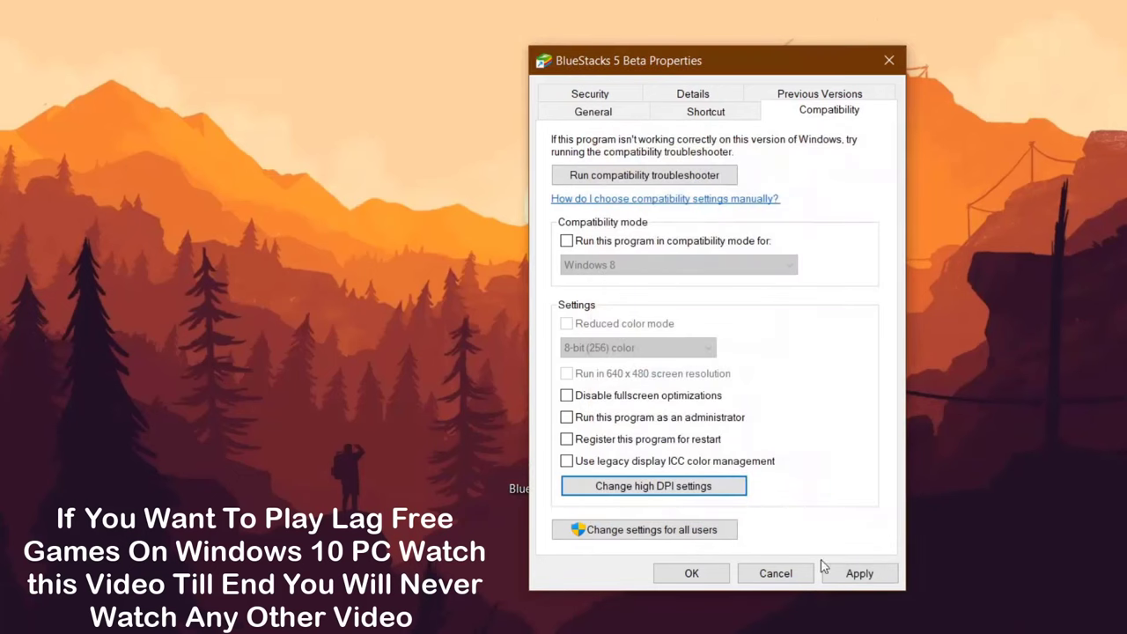
pyautogui.click(691, 573)
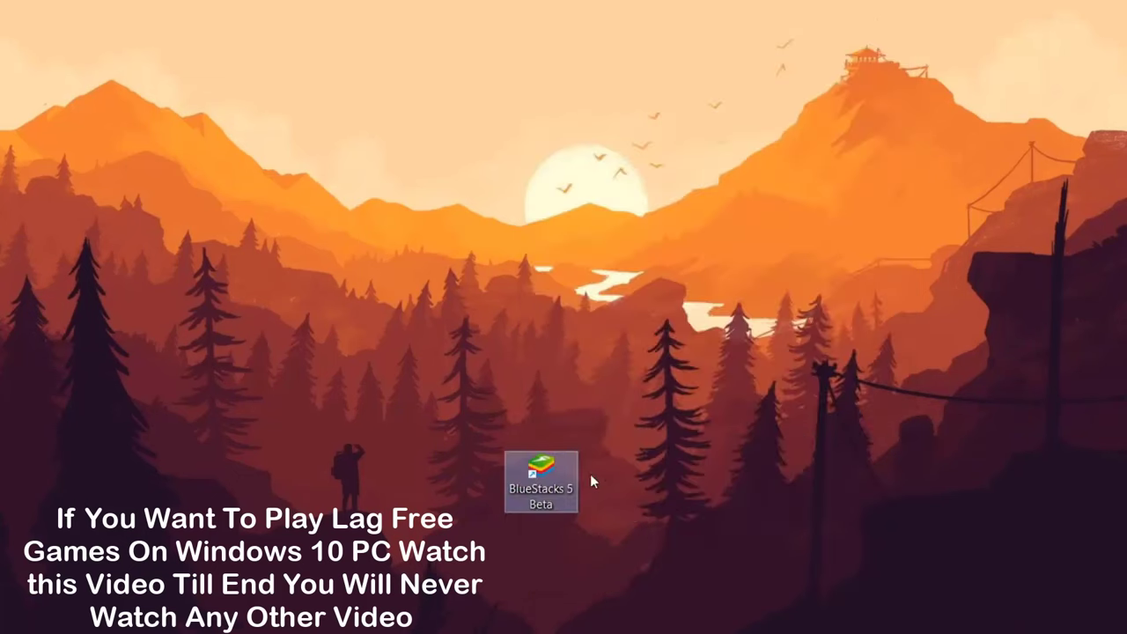
pyautogui.rightClick(526, 490)
pyautogui.click(570, 33)
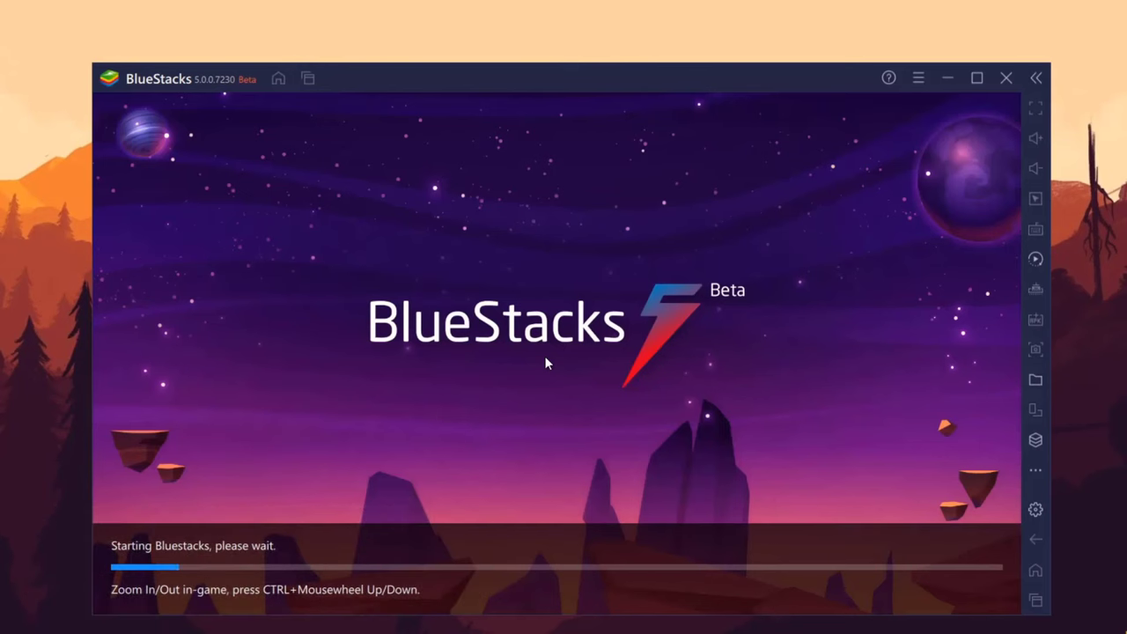
# Step: Open Task Manager, locate the BlueStacks Player process in its details, and set the priority of HD-Player.exe to High
pyautogui.rightClick(467, 632)
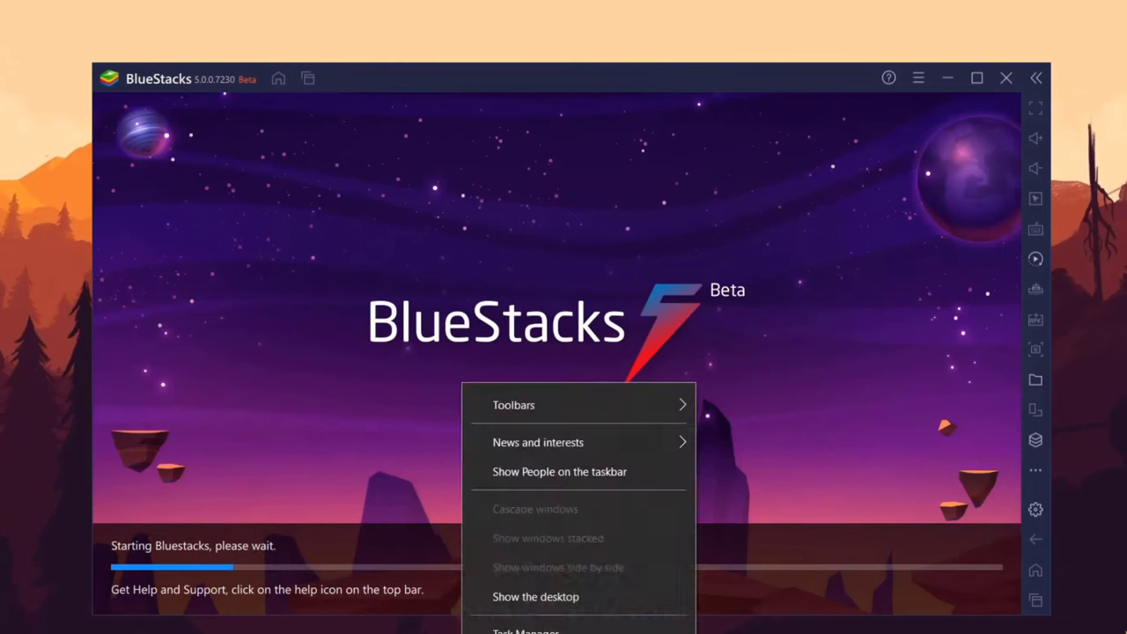
pyautogui.click(529, 627)
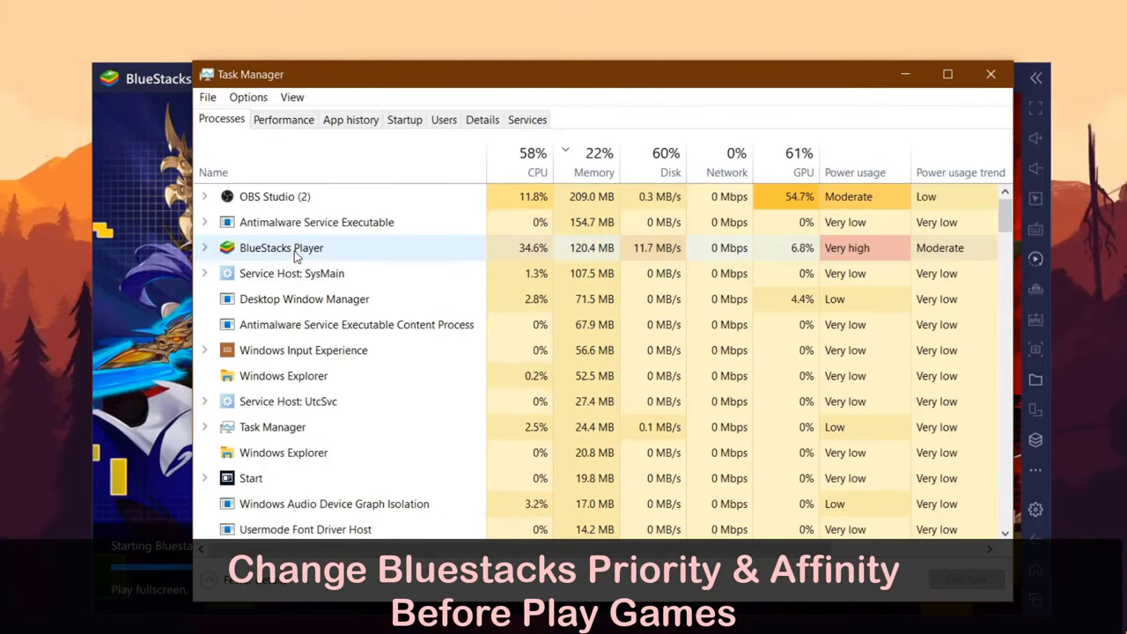
pyautogui.rightClick(295, 256)
pyautogui.click(340, 367)
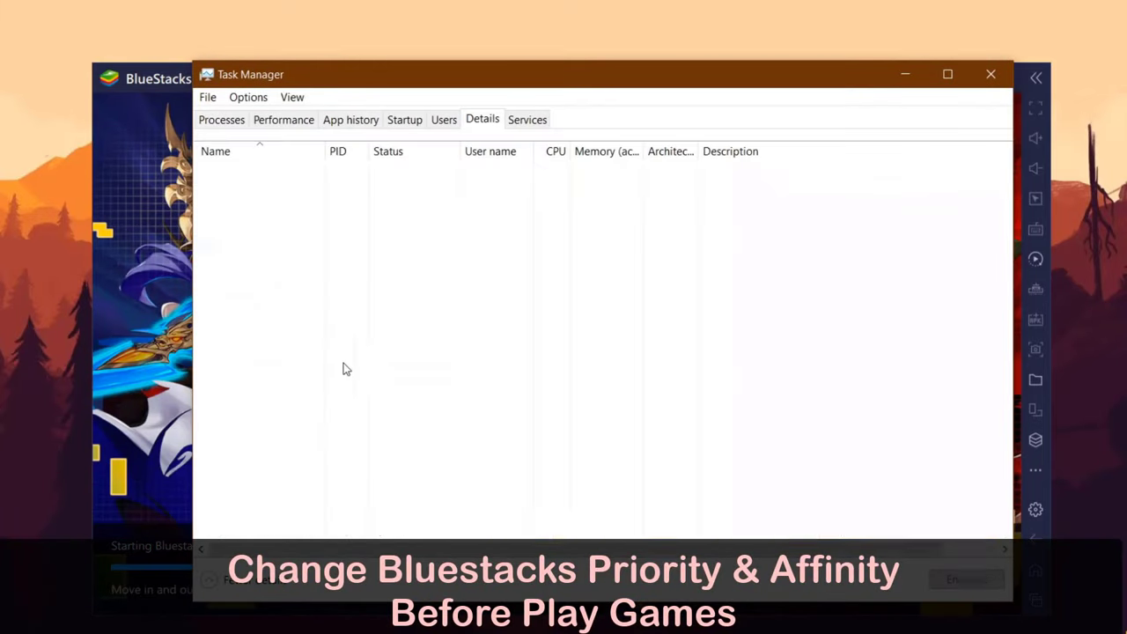
pyautogui.rightClick(257, 434)
pyautogui.moveTo(321, 513)
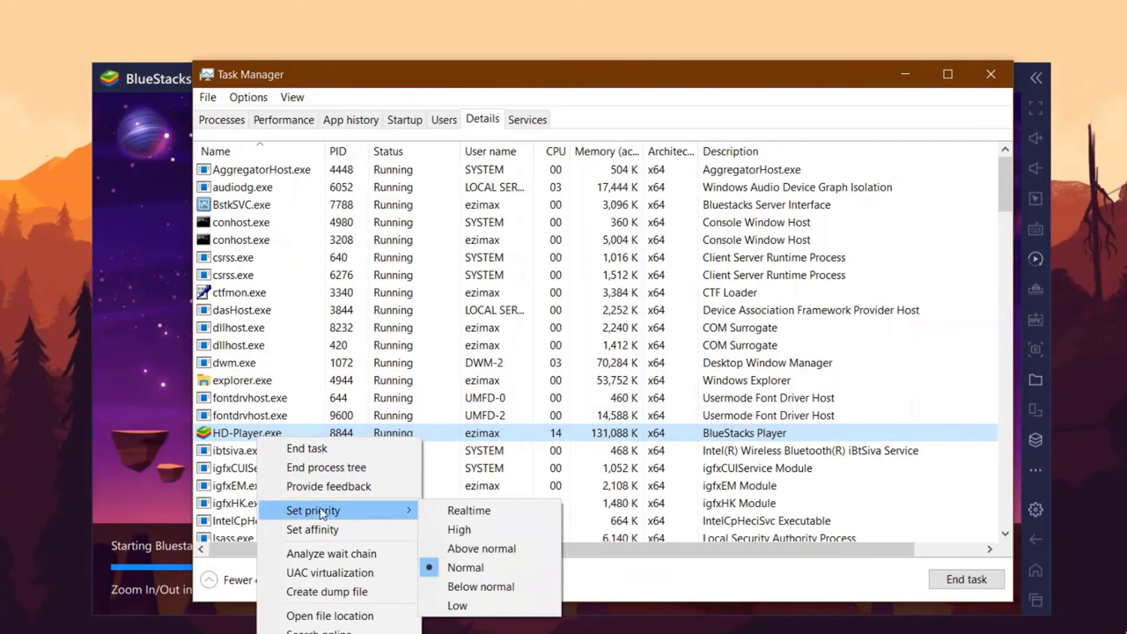
pyautogui.click(431, 530)
pyautogui.click(575, 377)
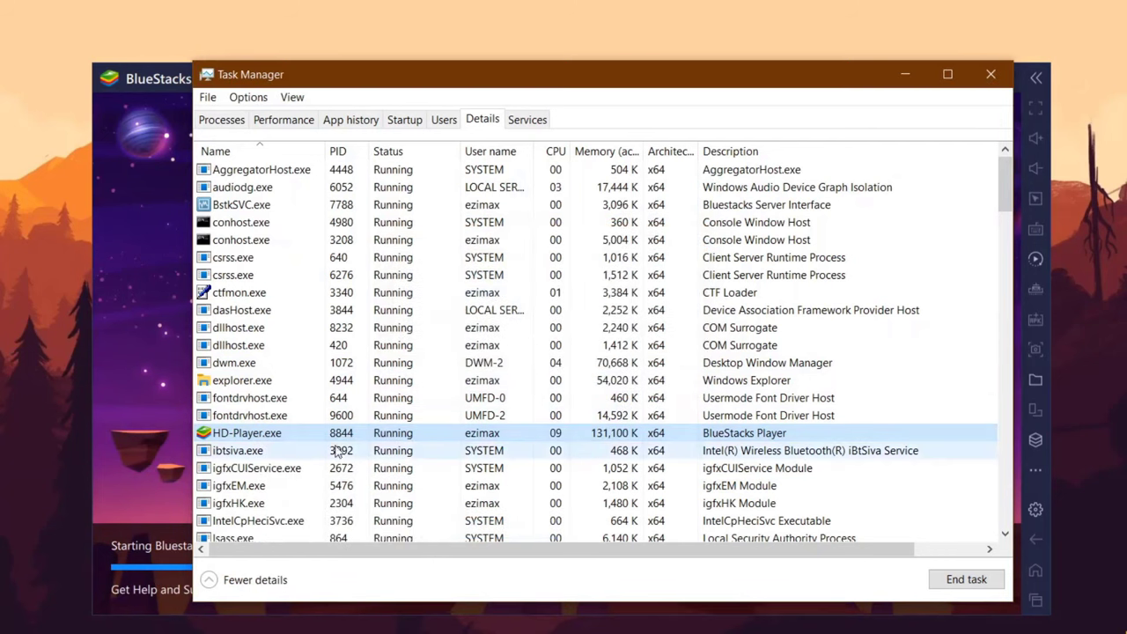
# Step: Confirm the processor affinity of HD-Player.exe with all processors allowed, closing Task Manager and minimizing BlueStacks
pyautogui.rightClick(259, 436)
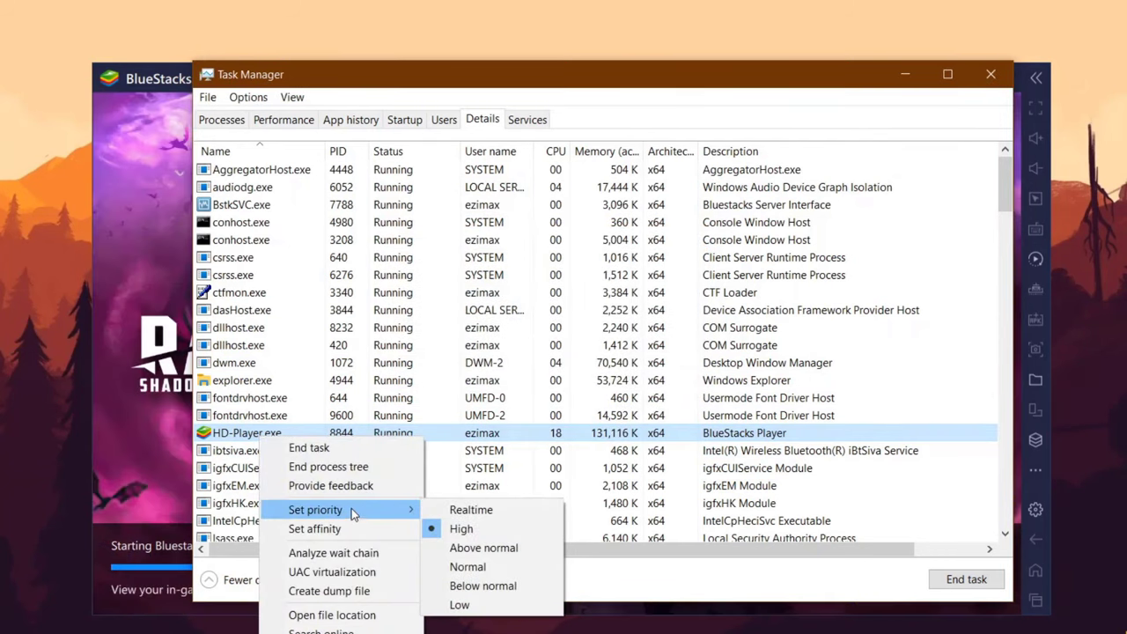
pyautogui.click(346, 530)
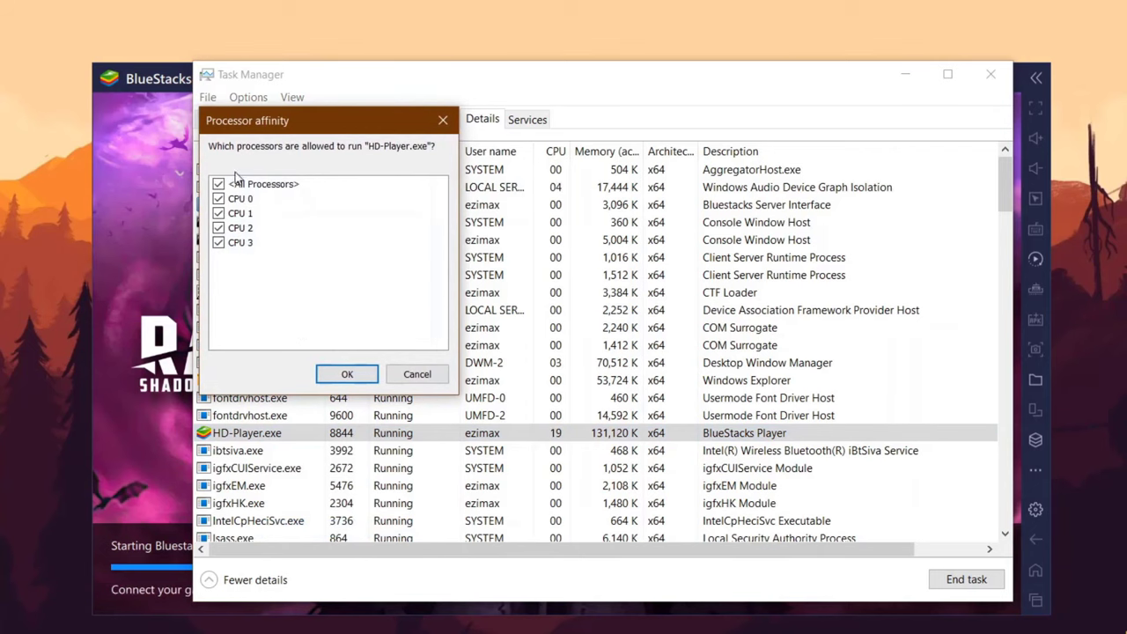
pyautogui.click(342, 375)
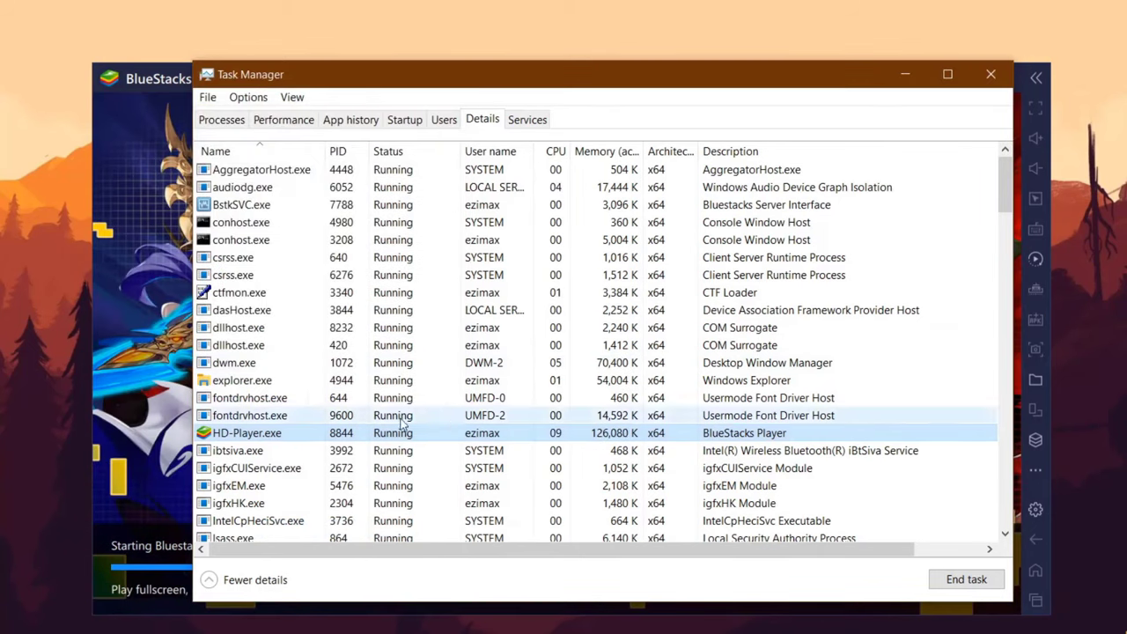
pyautogui.click(991, 74)
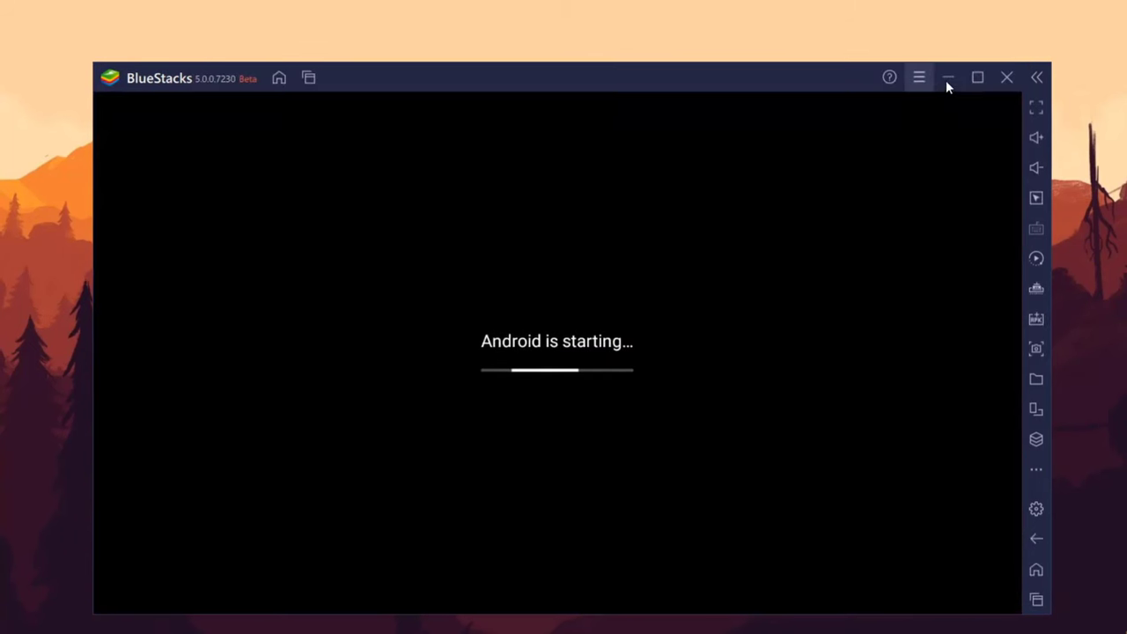
pyautogui.click(945, 78)
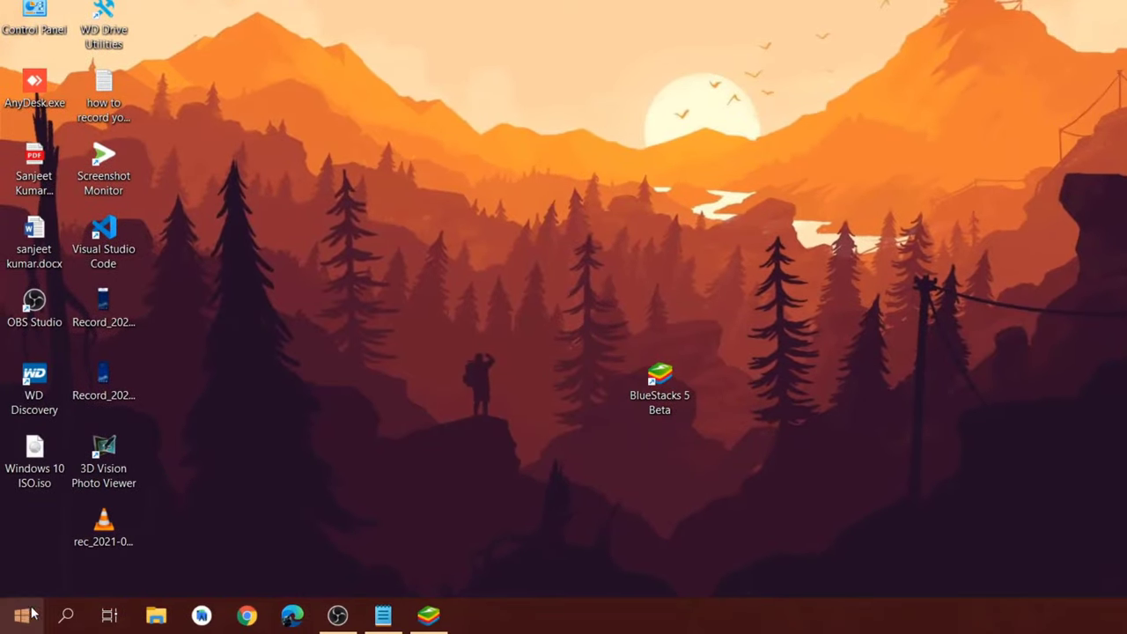
# Step: Open Windows Settings, search for "gra" and open the Graphics settings page
pyautogui.click(23, 613)
pyautogui.press('super+i')
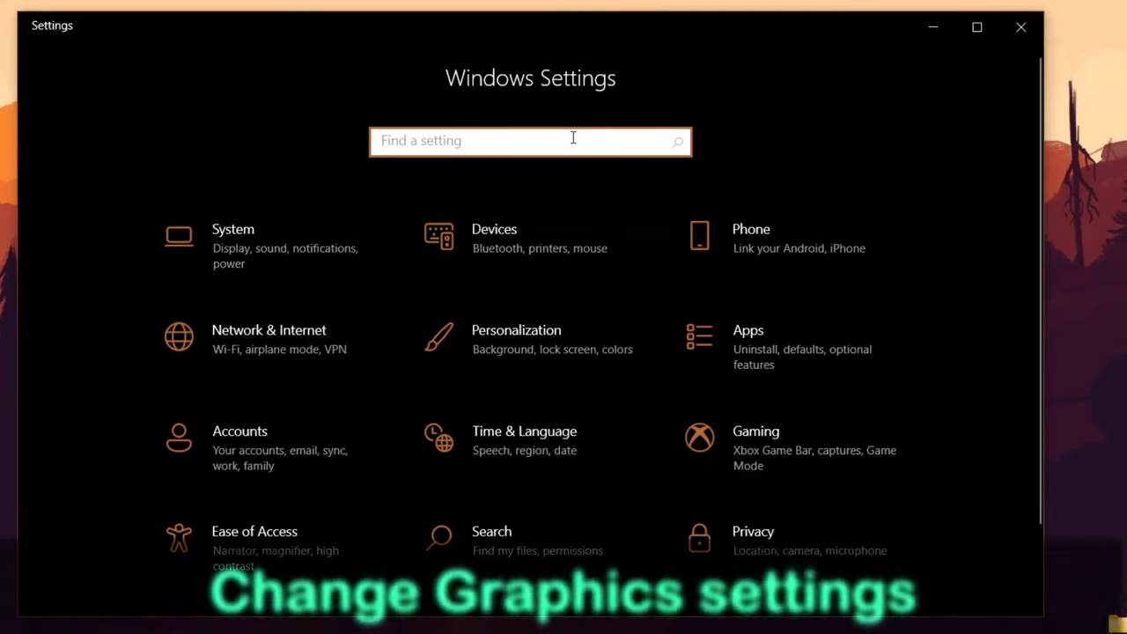
pyautogui.write('gra')
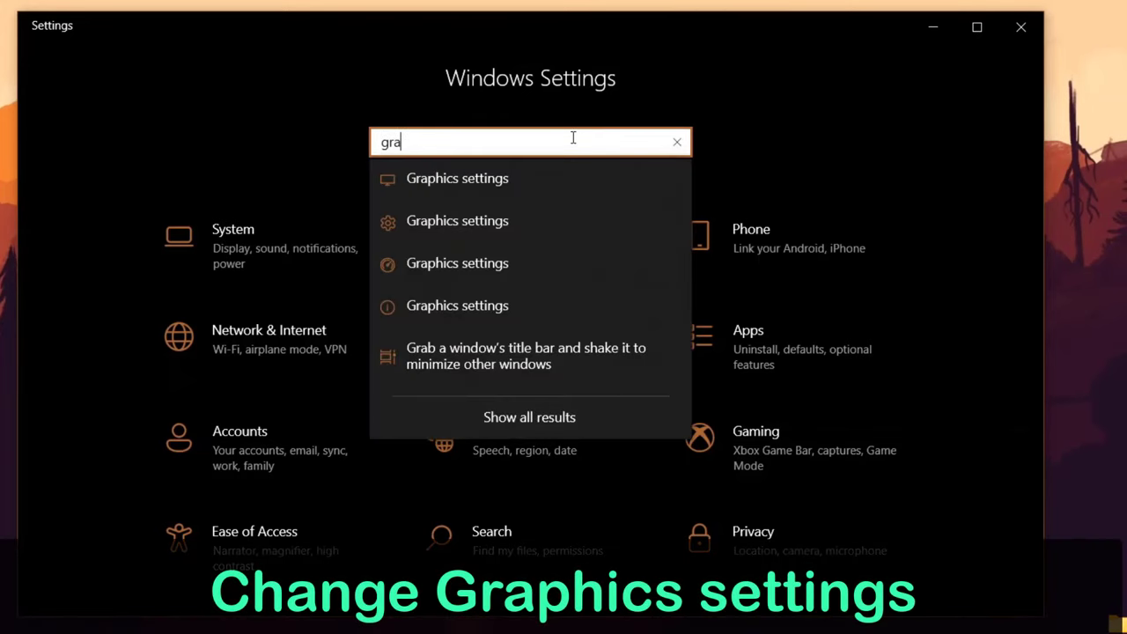
pyautogui.click(490, 192)
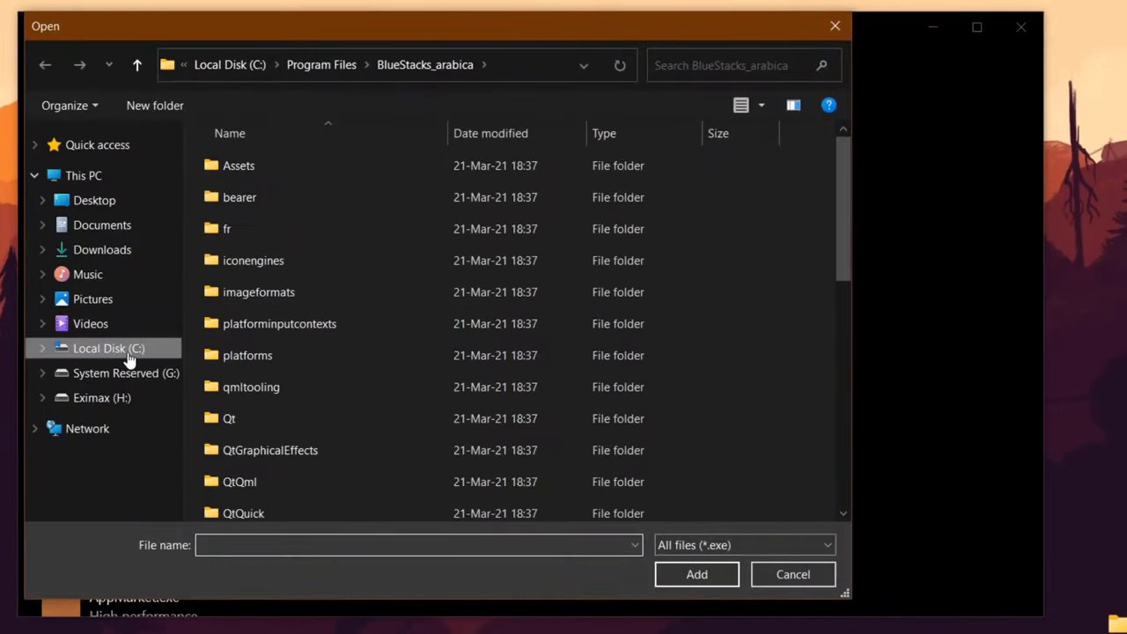
# Step: Add HD-Player.exe from C:\Program Files\BlueStacks_arabica to the apps with custom graphics options
pyautogui.click(128, 352)
pyautogui.doubleClick(261, 292)
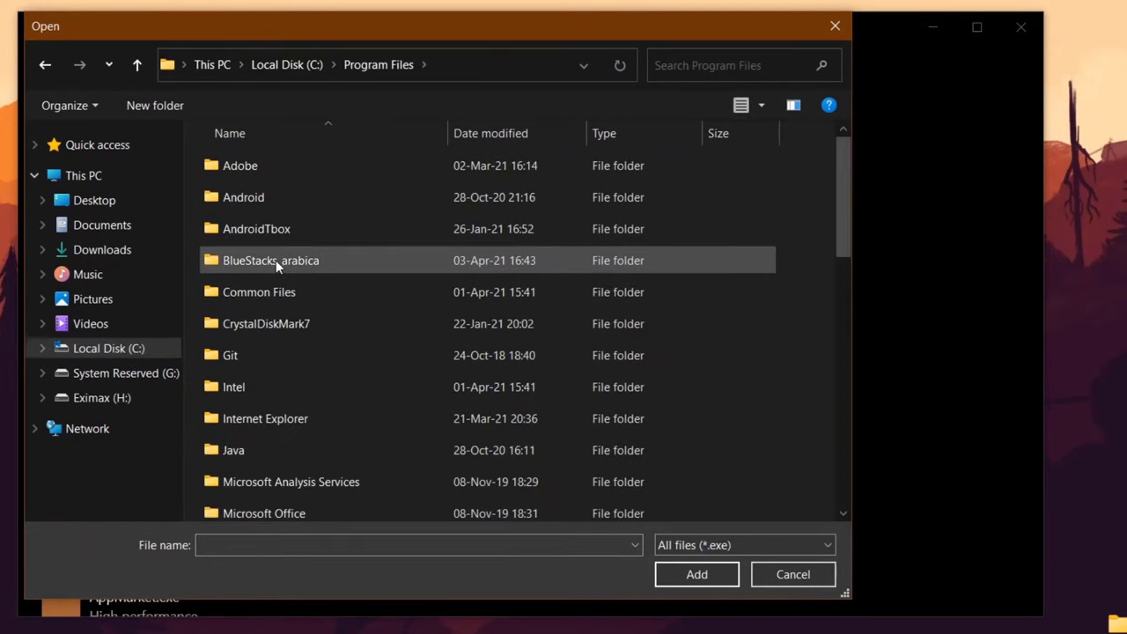
pyautogui.doubleClick(276, 260)
pyautogui.scroll(-10, 293, 399)
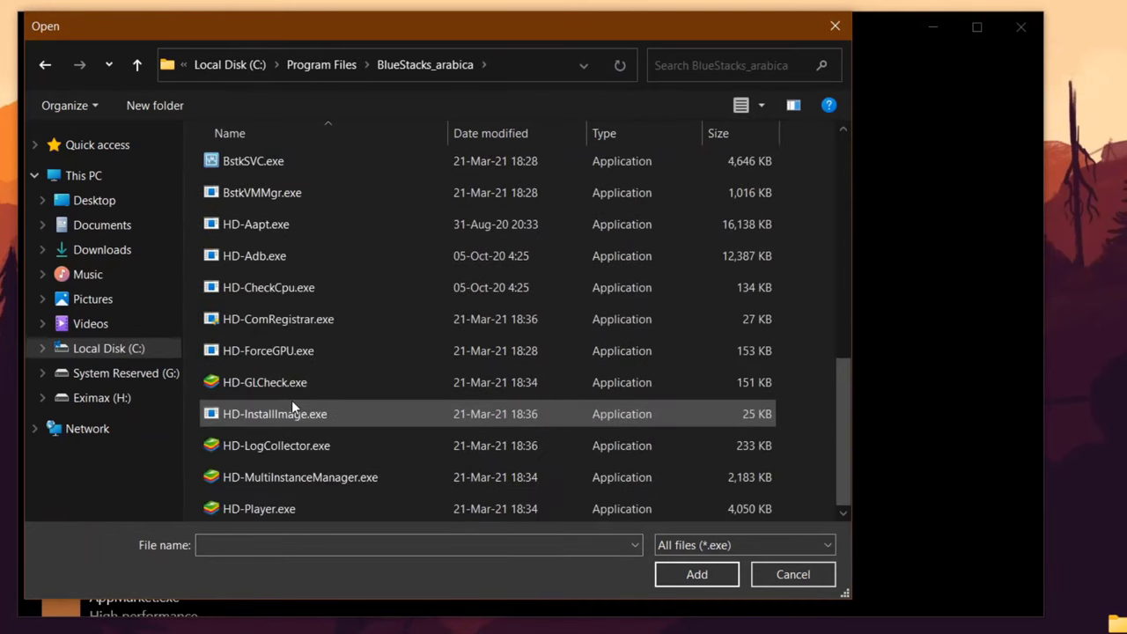
pyautogui.doubleClick(290, 504)
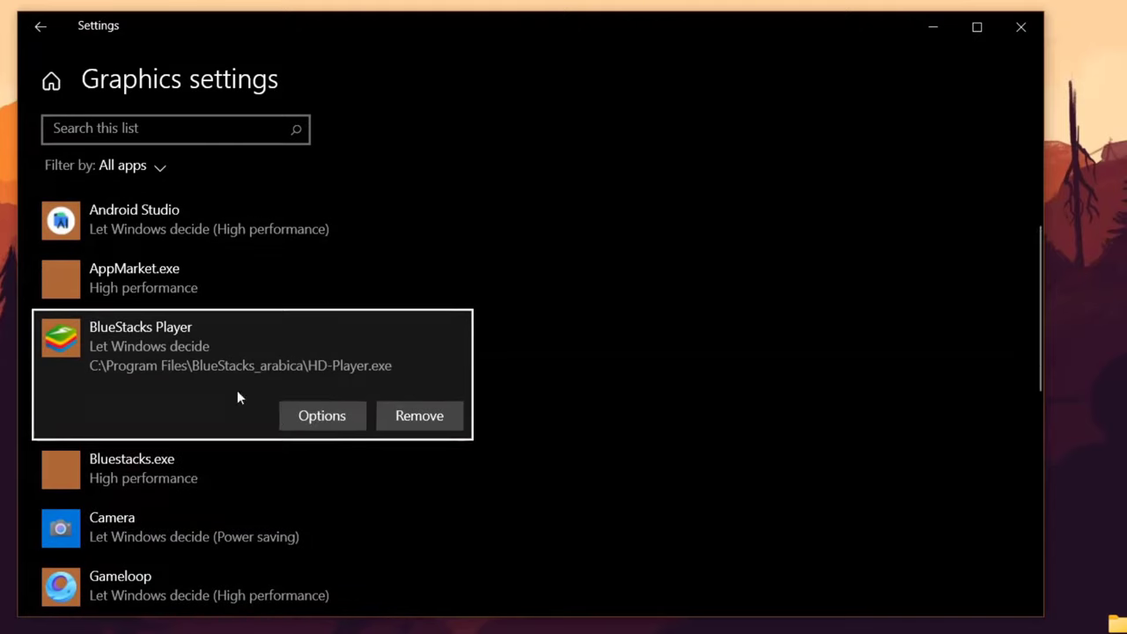
# Step: Set the graphics preference of BlueStacks Player to High performance and save it
pyautogui.click(315, 418)
pyautogui.click(405, 354)
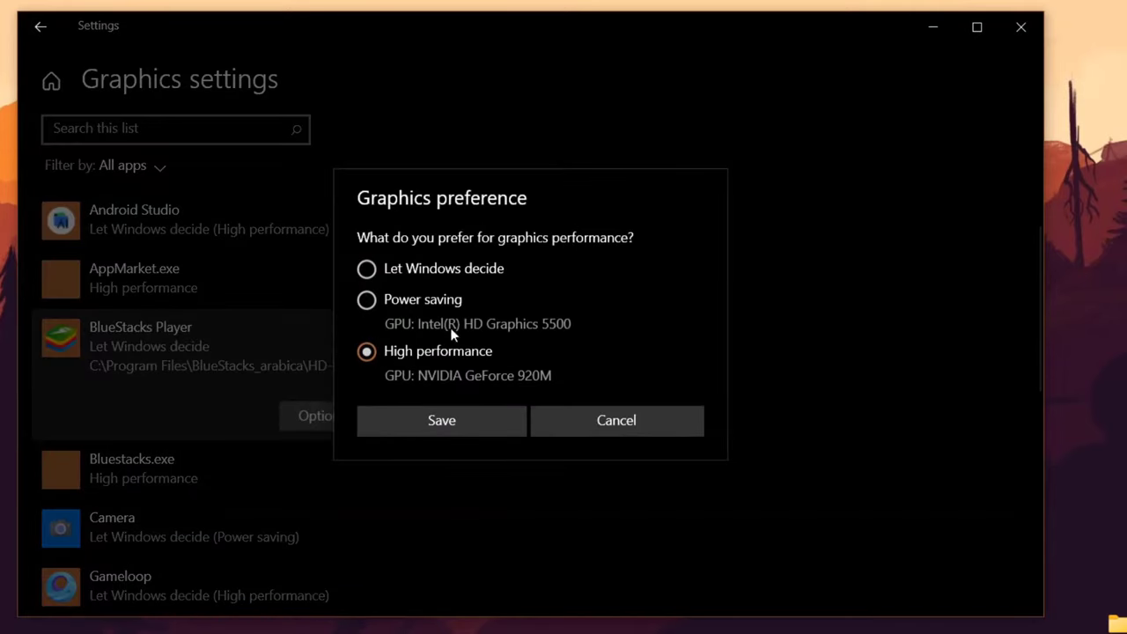
pyautogui.click(476, 420)
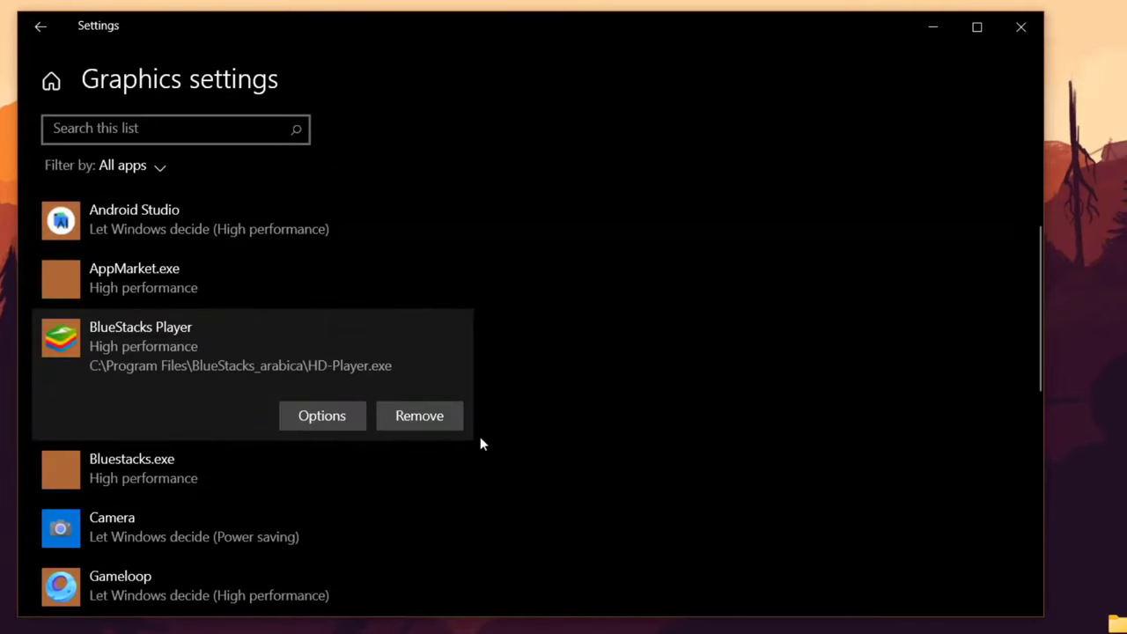
pyautogui.scroll(-3, 478, 437)
pyautogui.scroll(10, 395, 420)
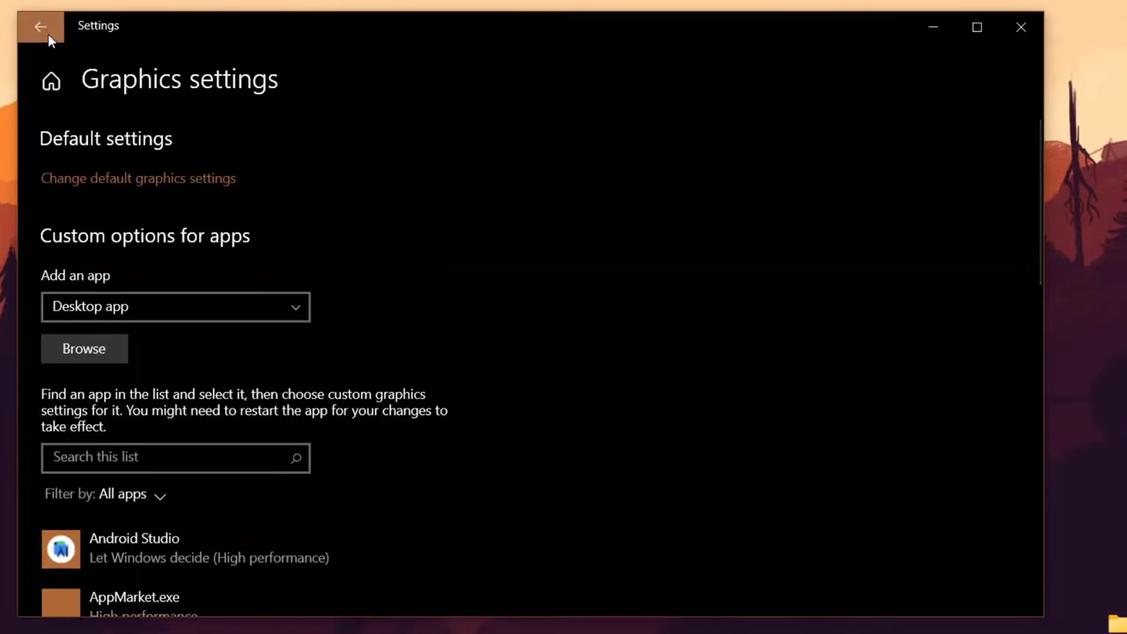
# Step: Examine the HDR capabilities and options of the internal display in Windows HD Color settings, then close Settings
pyautogui.click(45, 32)
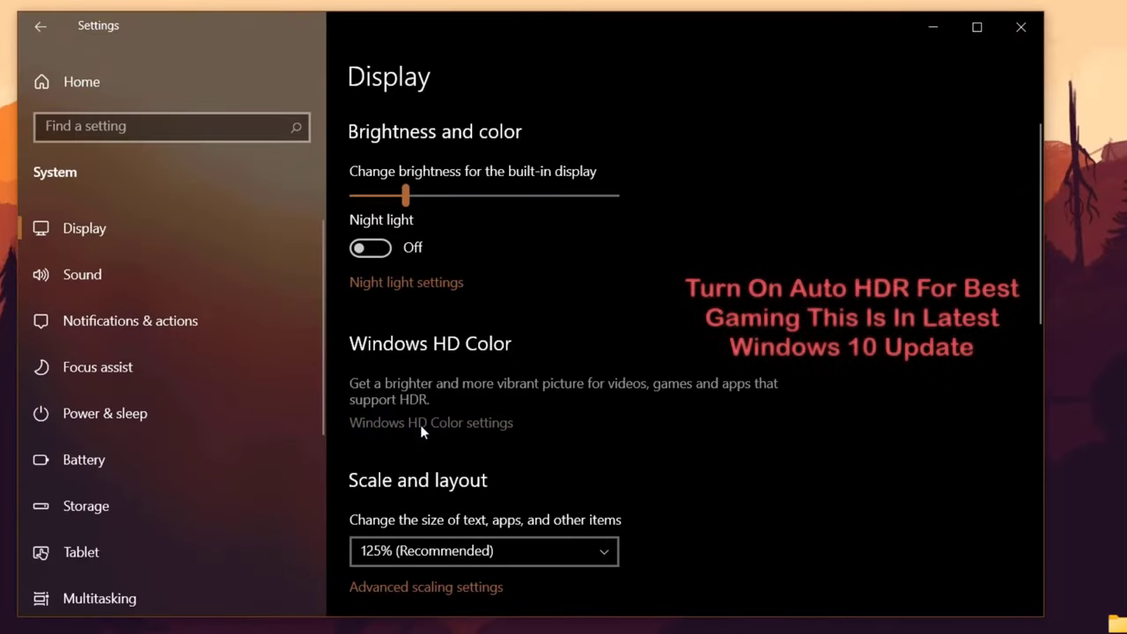
pyautogui.click(452, 426)
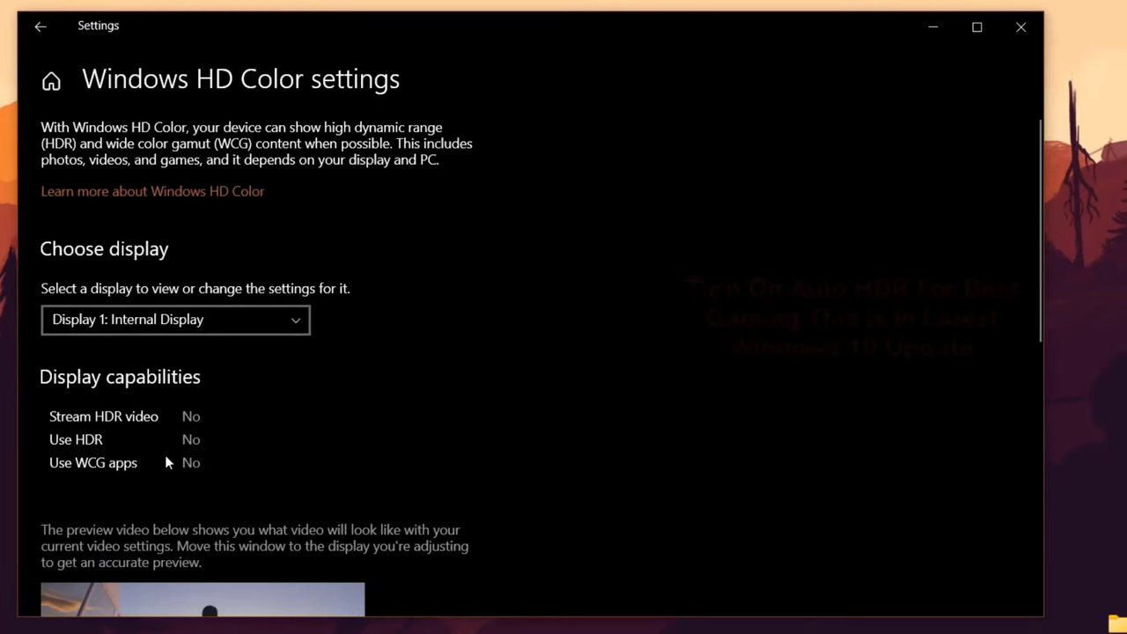
pyautogui.scroll(-3, 178, 447)
pyautogui.scroll(-7, 178, 452)
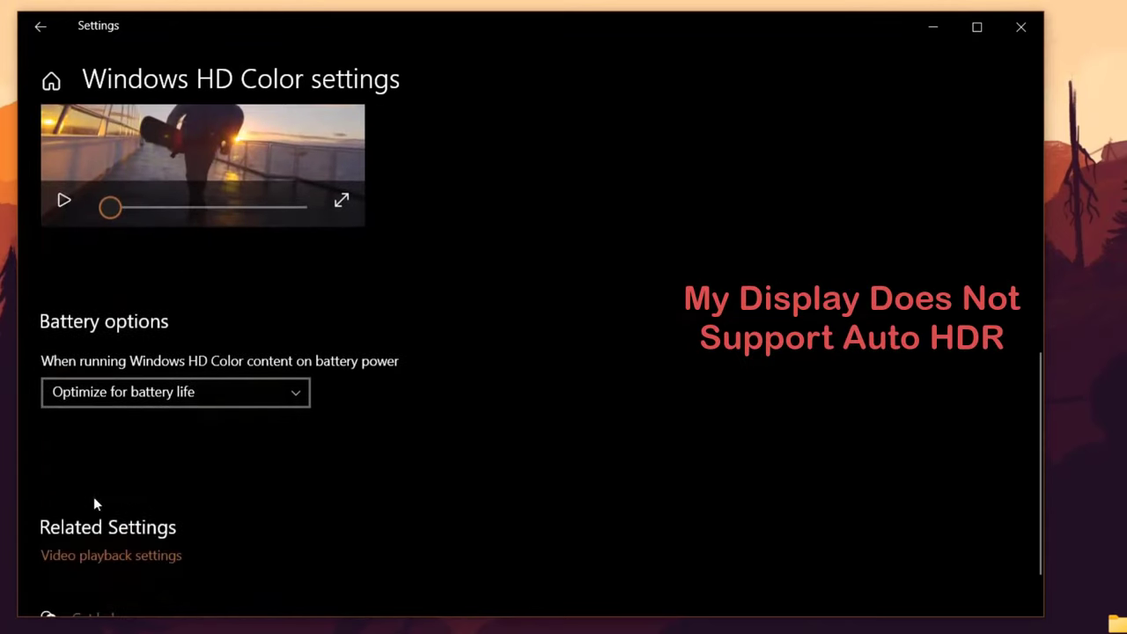
pyautogui.scroll(10, 111, 475)
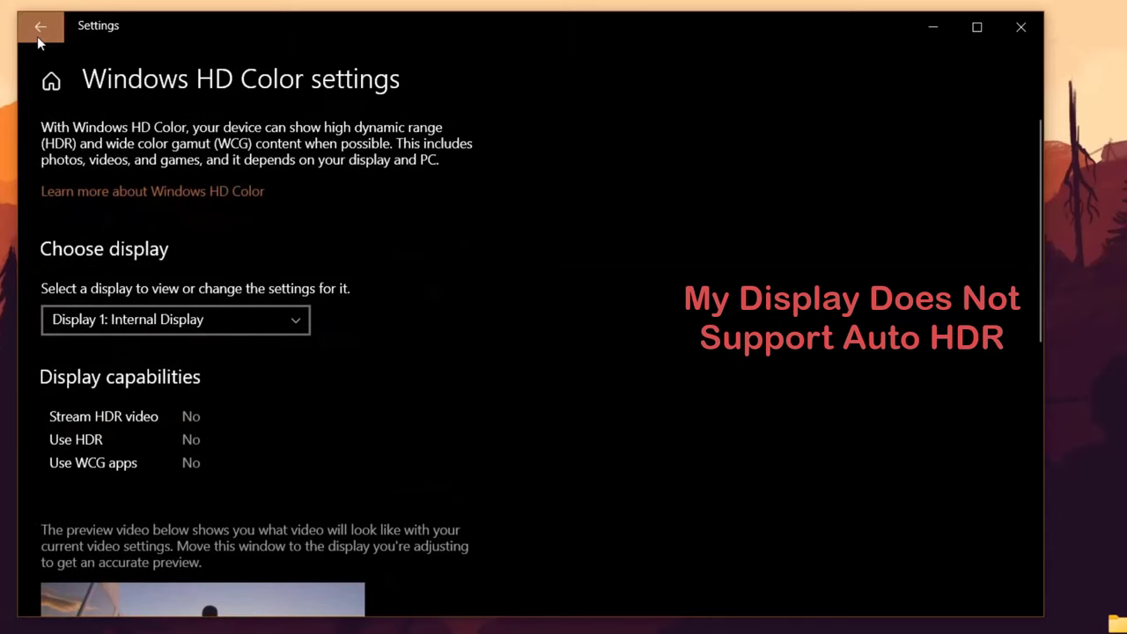
pyautogui.click(40, 28)
pyautogui.click(37, 36)
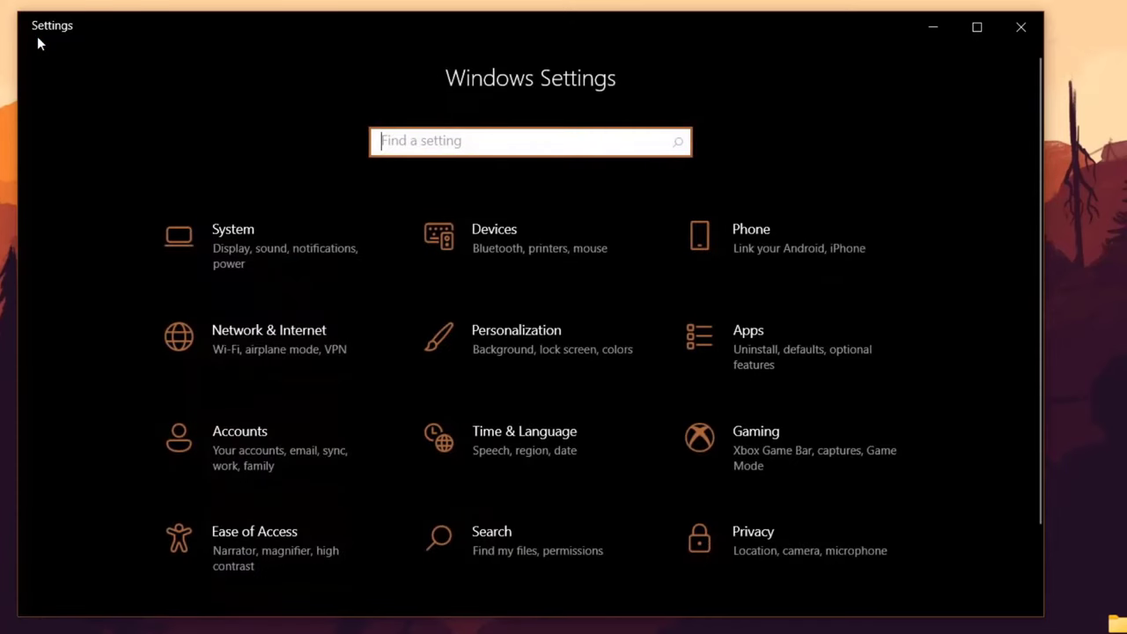
pyautogui.click(1021, 27)
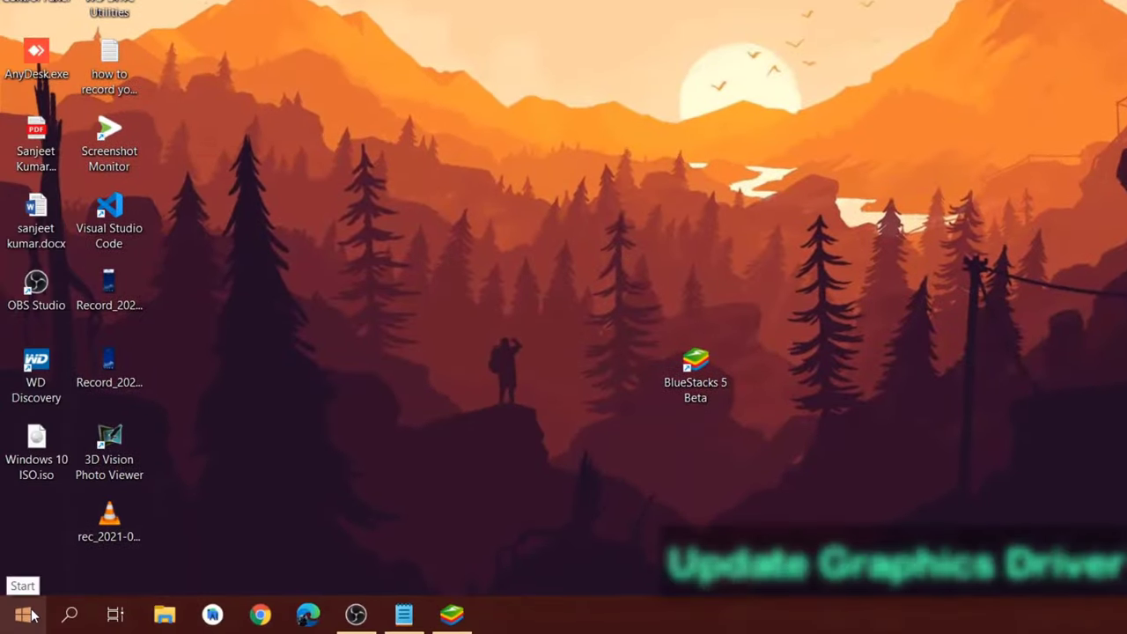
# Step: Open Device Manager and run an automatic driver update search for the Intel(R) HD Graphics 5500 display adapter
pyautogui.rightClick(23, 612)
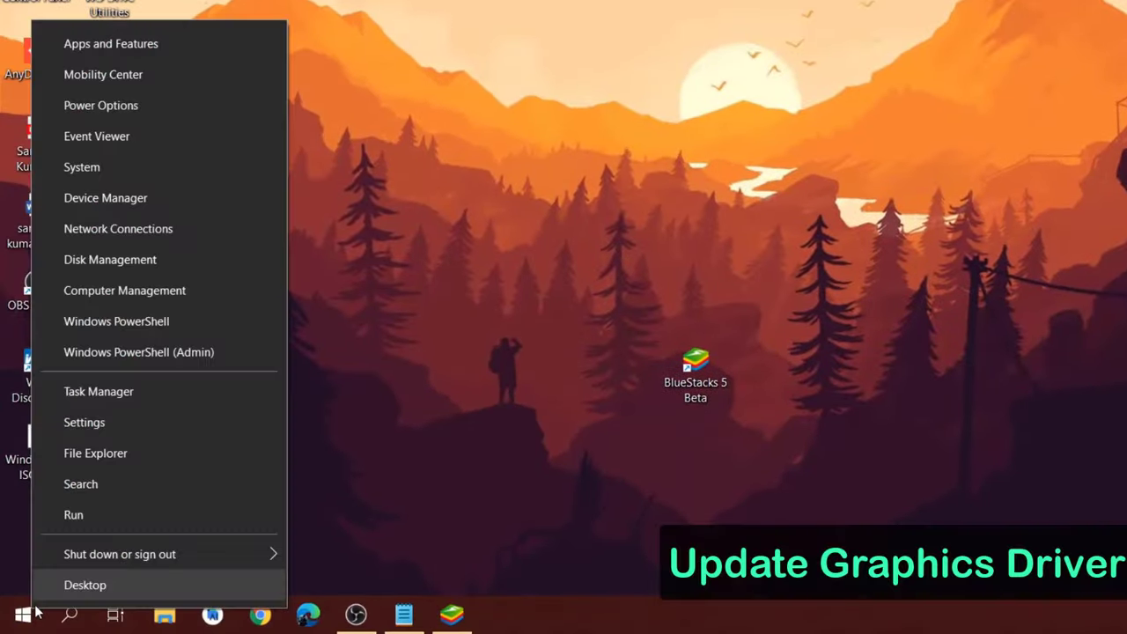
pyautogui.click(101, 199)
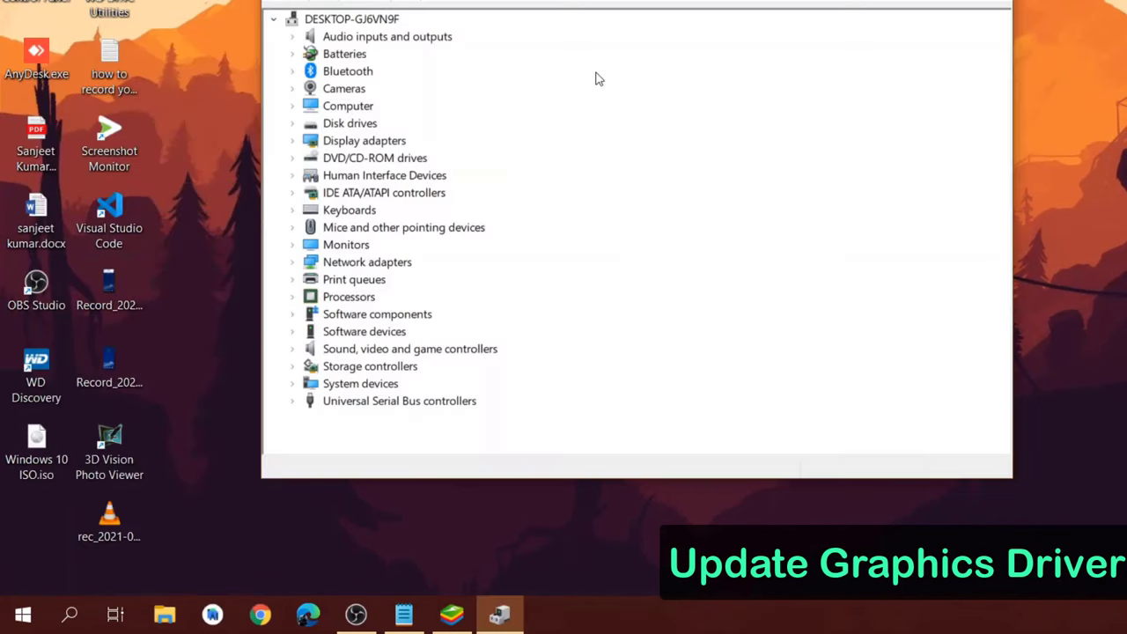
pyautogui.click(294, 141)
pyautogui.rightClick(384, 159)
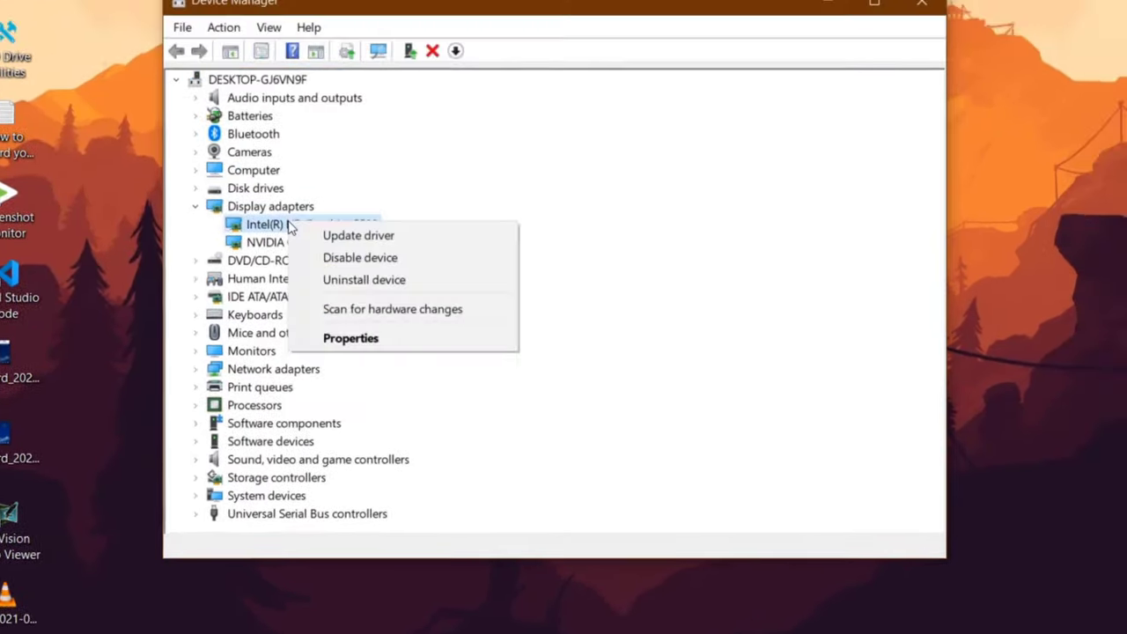
pyautogui.click(359, 235)
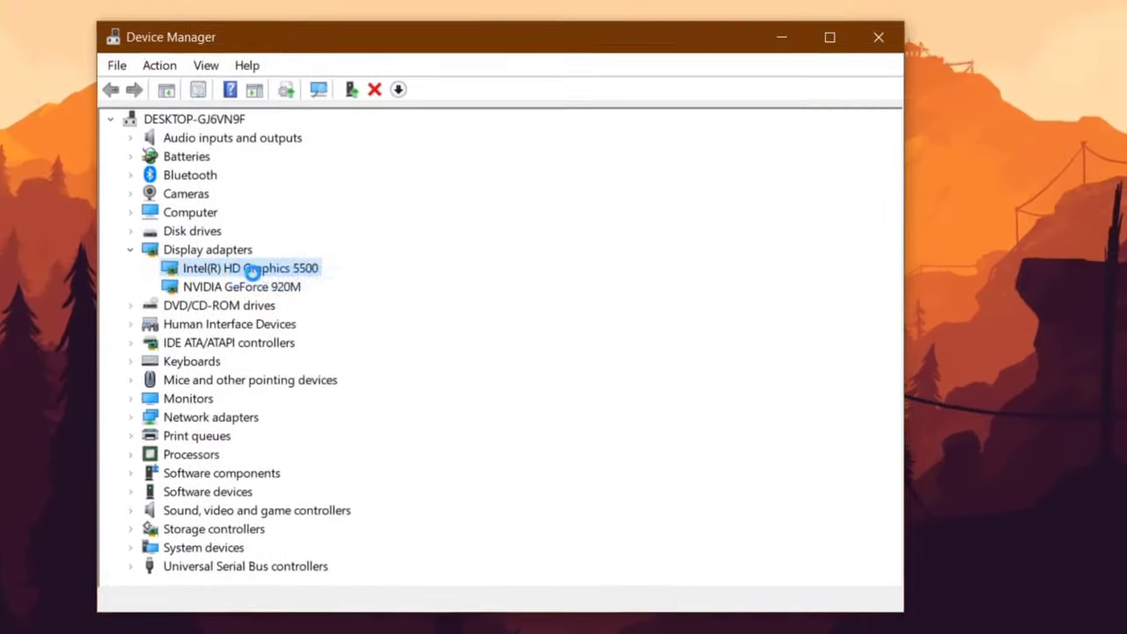
pyautogui.click(334, 238)
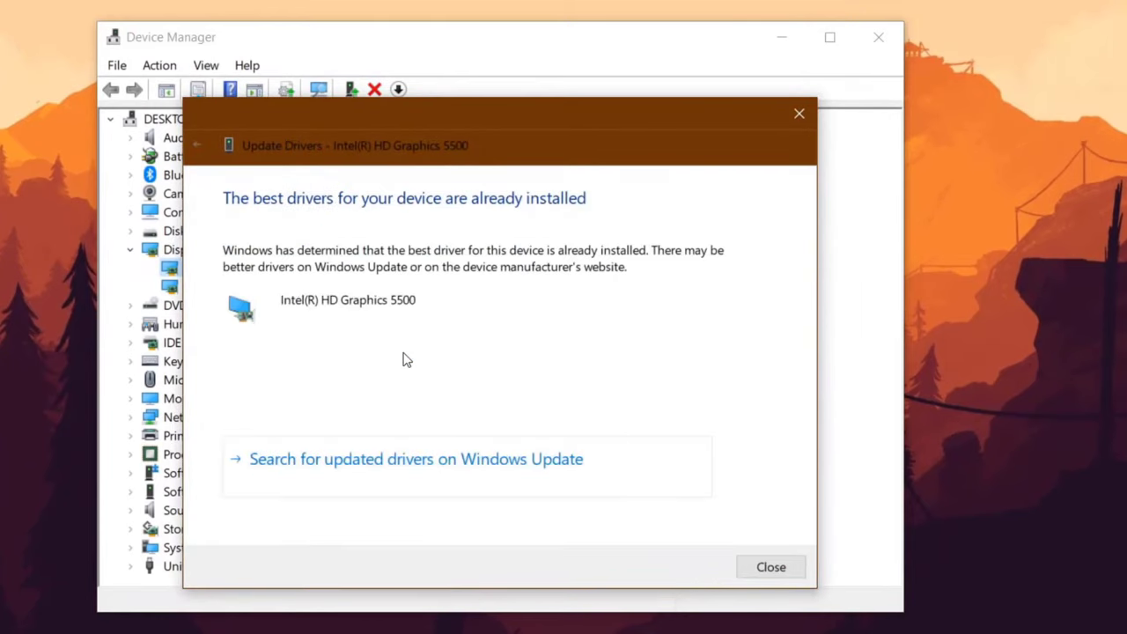
pyautogui.click(775, 569)
# Step: Run an automatic driver update search for the NVIDIA GeForce 920M display adapter
pyautogui.rightClick(260, 289)
pyautogui.click(304, 305)
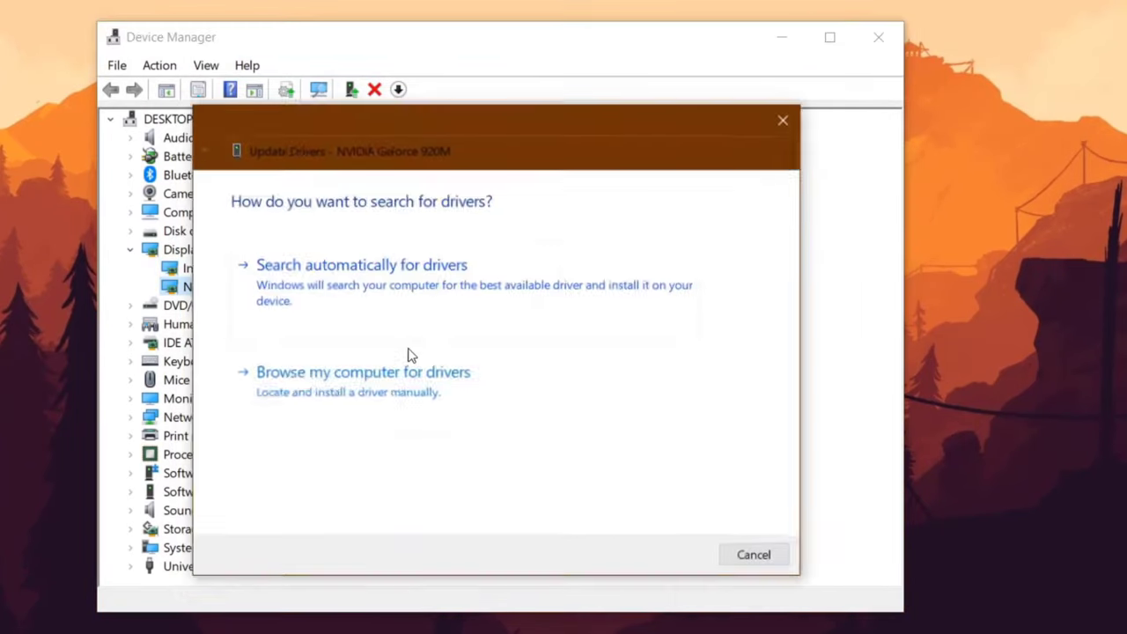
pyautogui.click(428, 299)
pyautogui.click(768, 569)
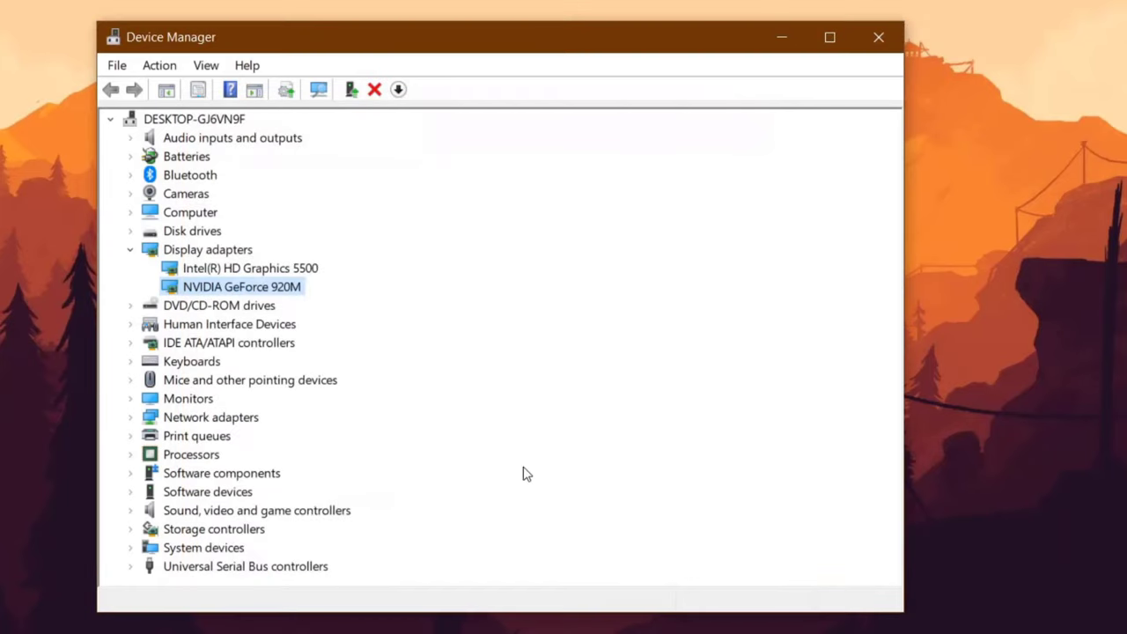
# Step: Run an automatic driver update search for the ACPI x64-based PC device under Computer
pyautogui.click(131, 250)
pyautogui.click(131, 212)
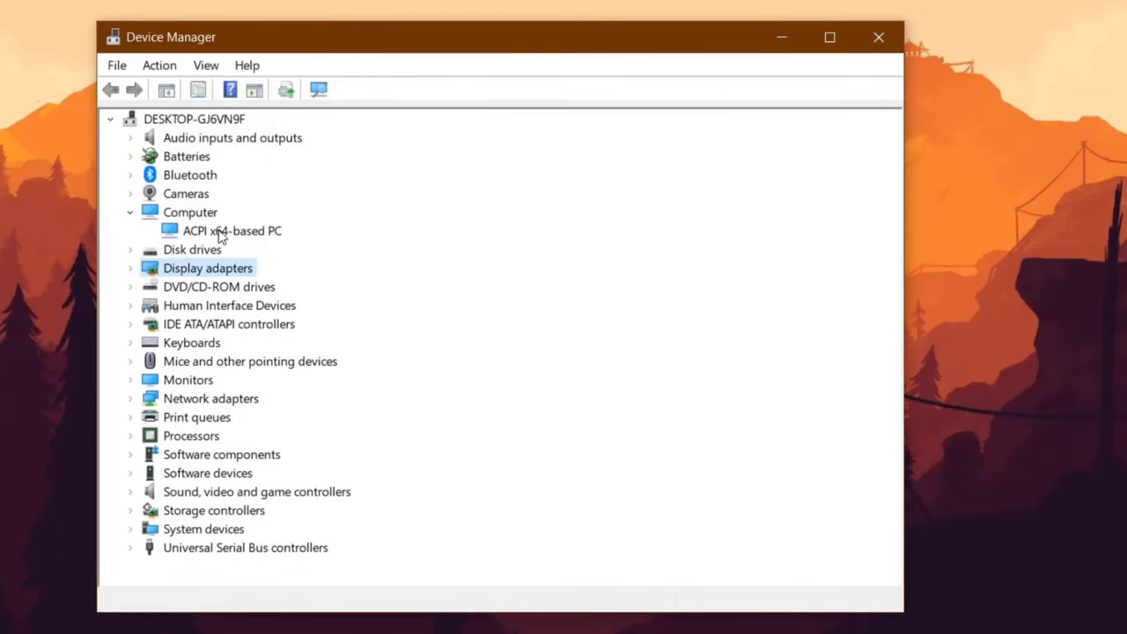
pyautogui.rightClick(218, 232)
pyautogui.click(291, 244)
pyautogui.click(469, 290)
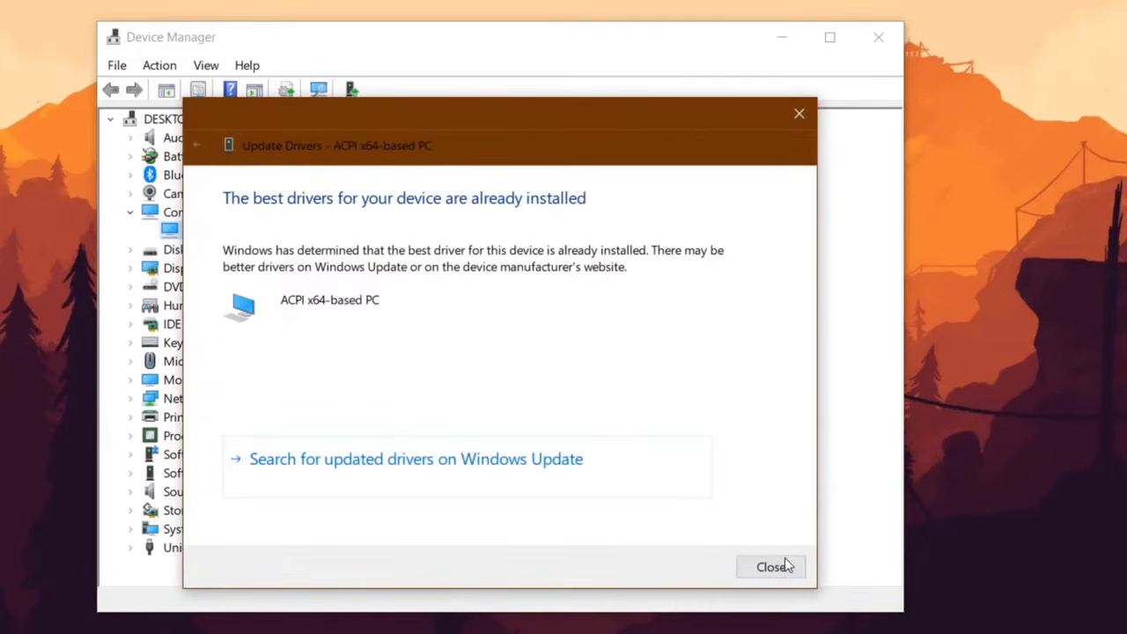
pyautogui.click(783, 568)
pyautogui.click(130, 212)
# Step: Run an automatic driver update search for the Generic PnP Monitor
pyautogui.click(131, 362)
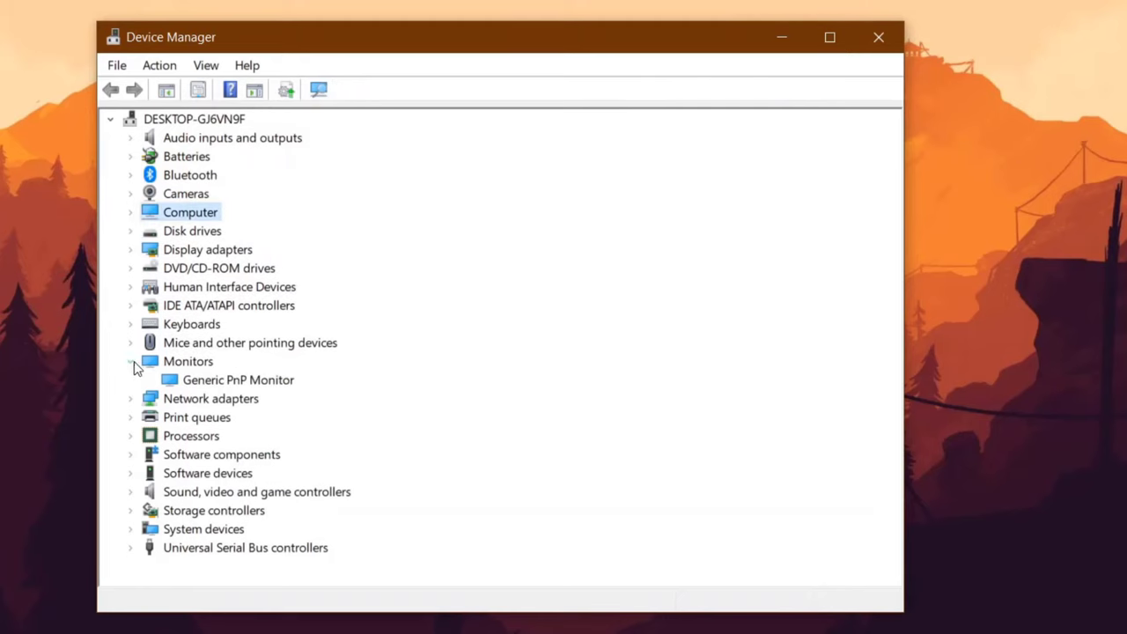
pyautogui.rightClick(244, 386)
pyautogui.click(270, 395)
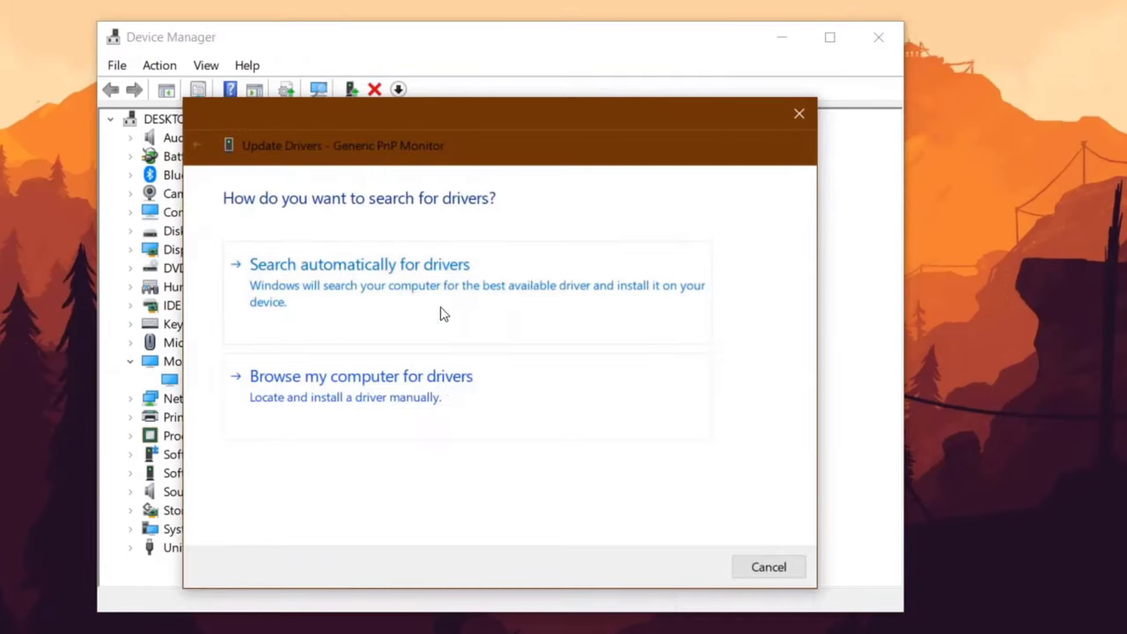
pyautogui.click(440, 312)
pyautogui.click(772, 568)
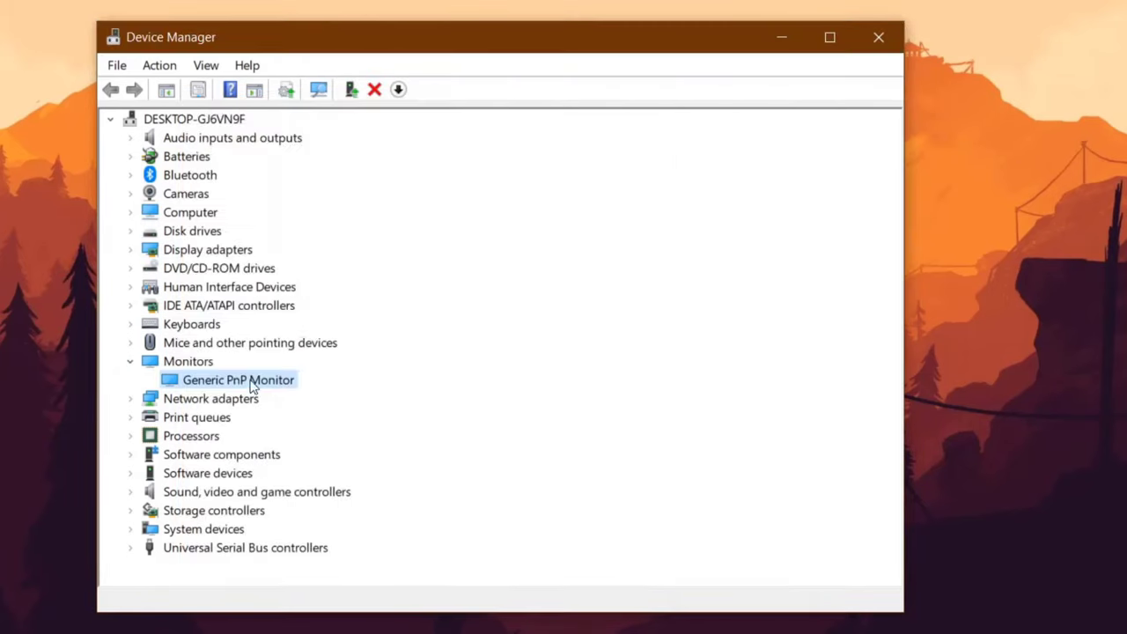
pyautogui.click(129, 362)
# Step: Run an automatic driver update search for the Intel(R) Dual Band Wireless-AC 8260 network adapter
pyautogui.click(130, 380)
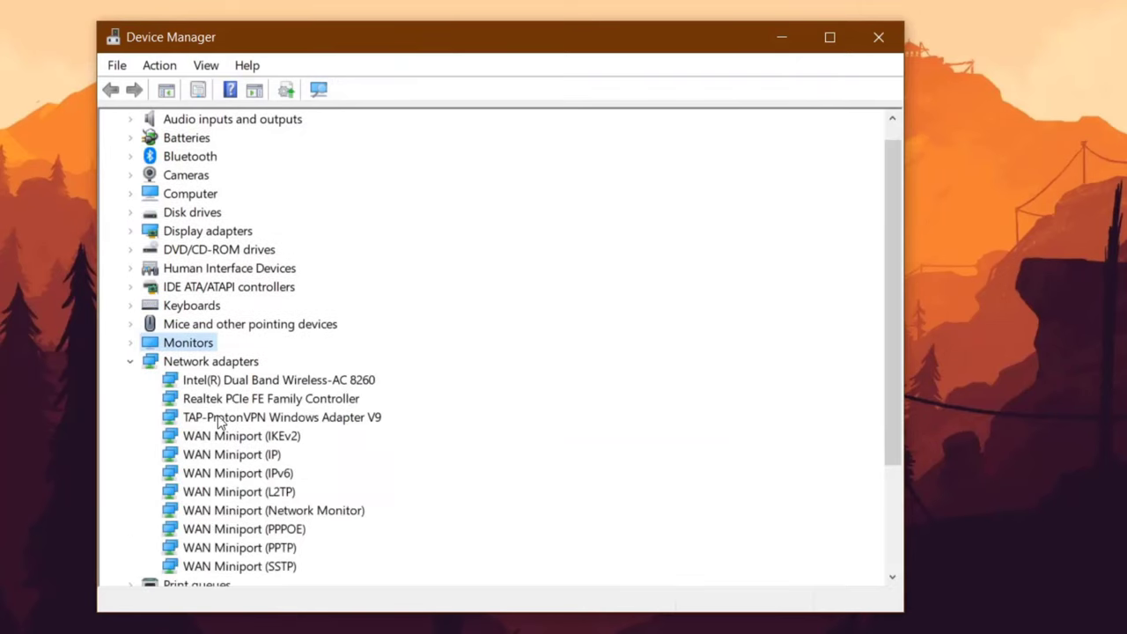
pyautogui.rightClick(268, 380)
pyautogui.click(304, 392)
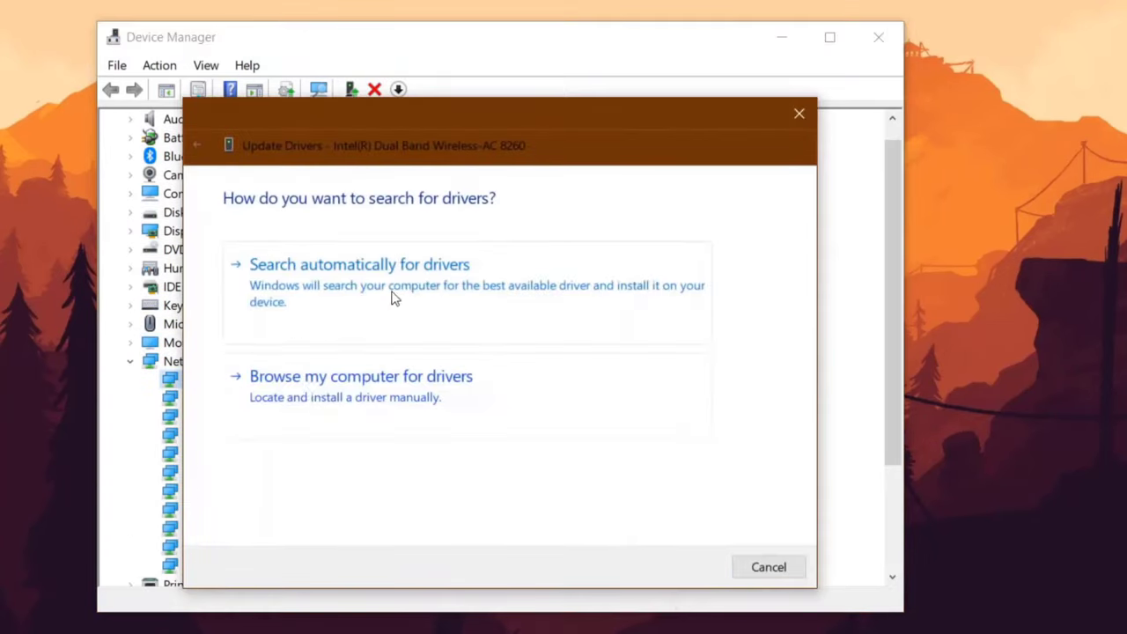
pyautogui.click(390, 290)
pyautogui.click(772, 568)
# Step: Run an automatic driver update search for the Realtek PCIe FE Family Controller, then close Device Manager
pyautogui.rightClick(275, 399)
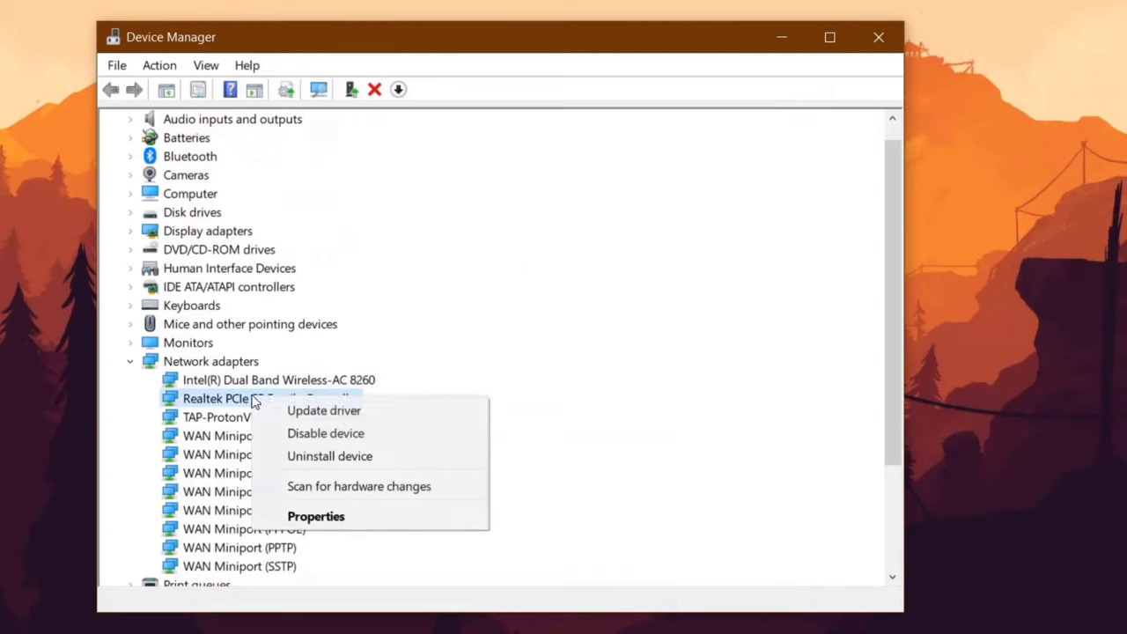
pyautogui.click(327, 408)
pyautogui.click(445, 302)
pyautogui.click(763, 567)
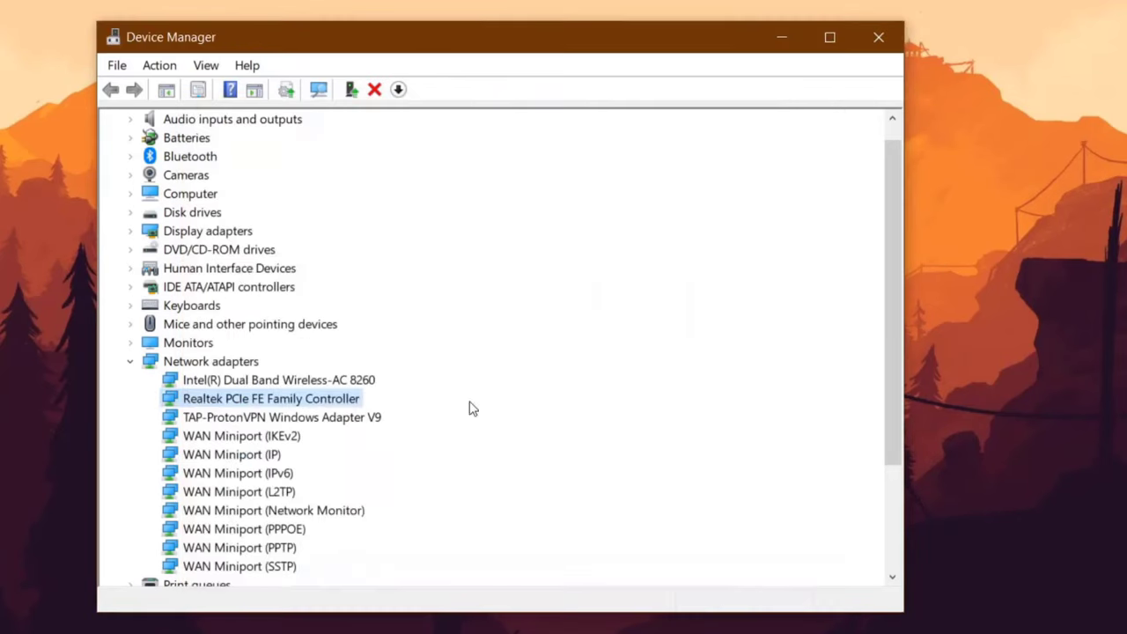
pyautogui.click(131, 362)
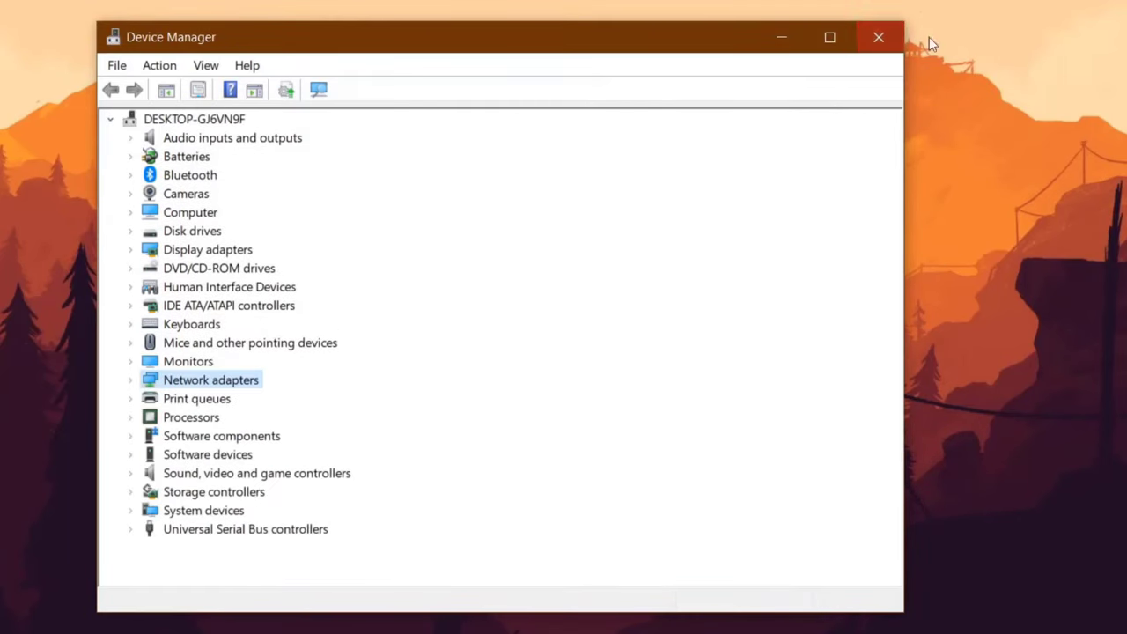
pyautogui.click(887, 37)
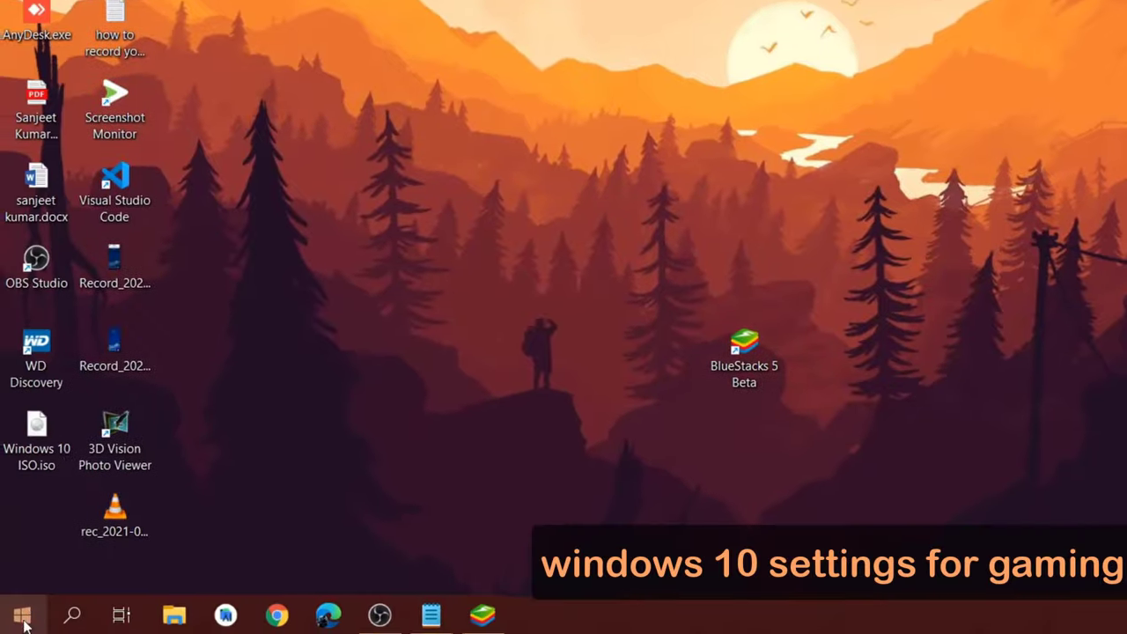
# Step: Open the Privacy section of Windows Settings and examine the General privacy options and the Location access permissions
pyautogui.click(24, 613)
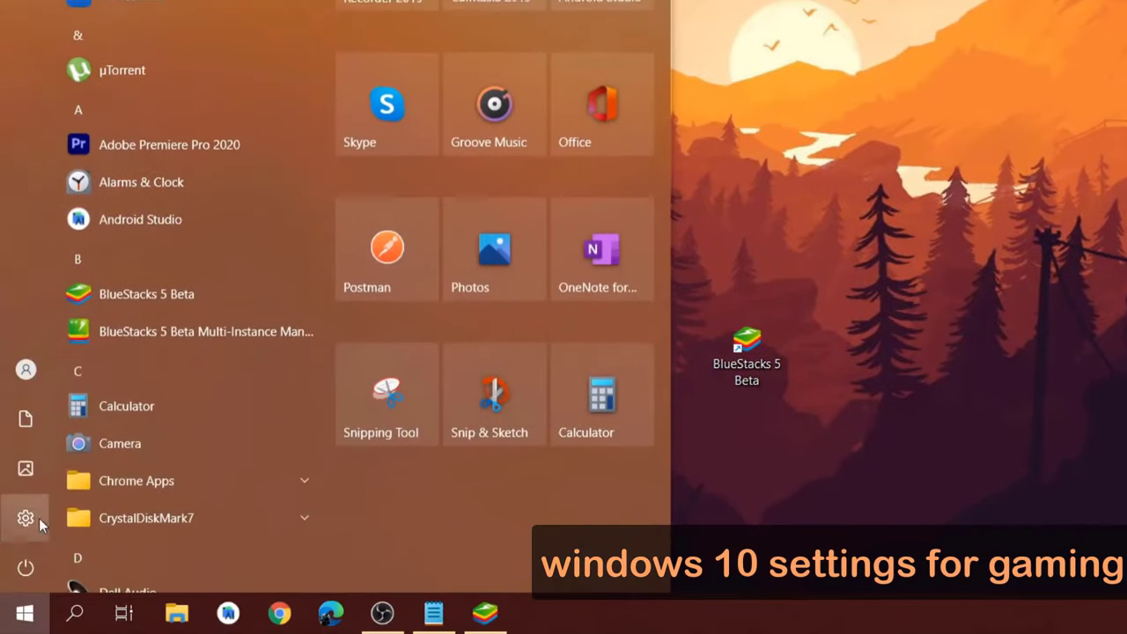
pyautogui.click(35, 522)
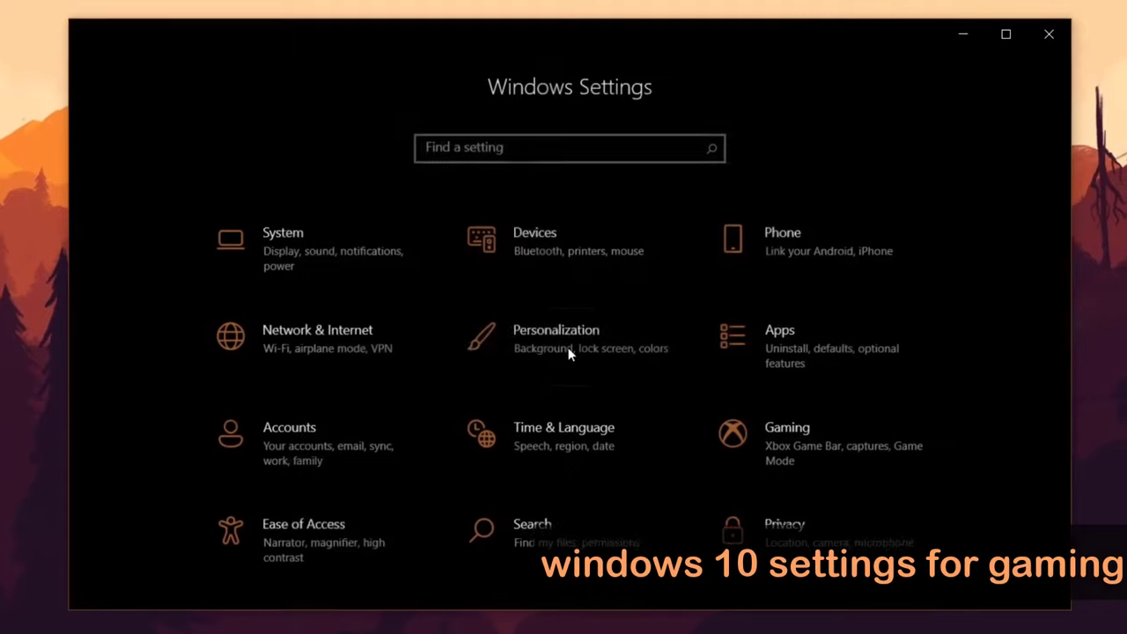
pyautogui.click(771, 532)
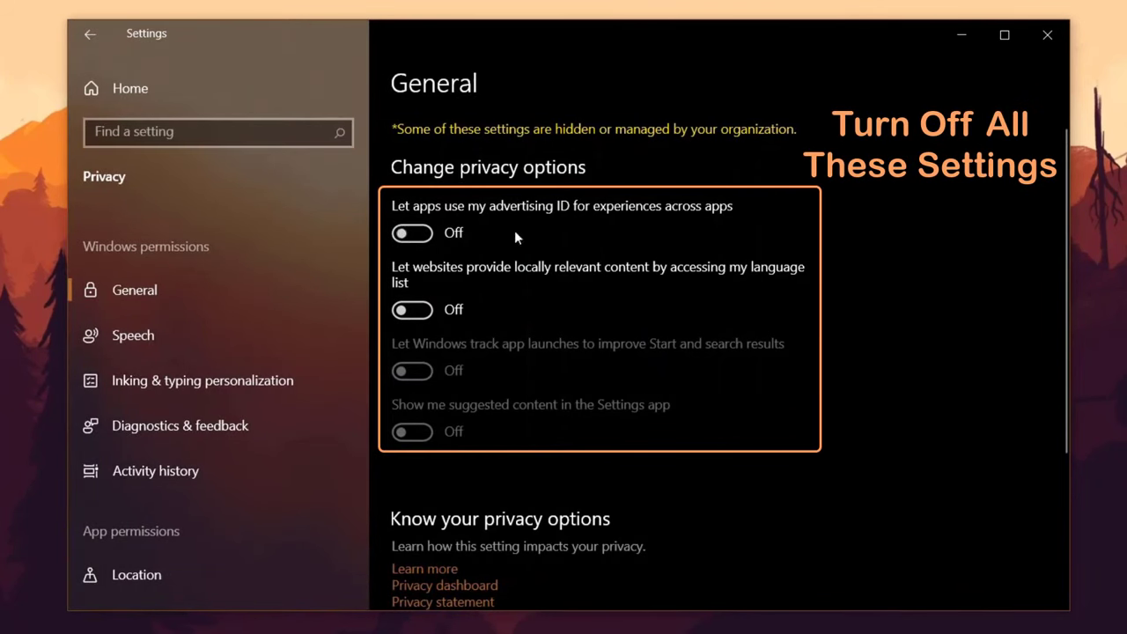
pyautogui.scroll(-5, 213, 500)
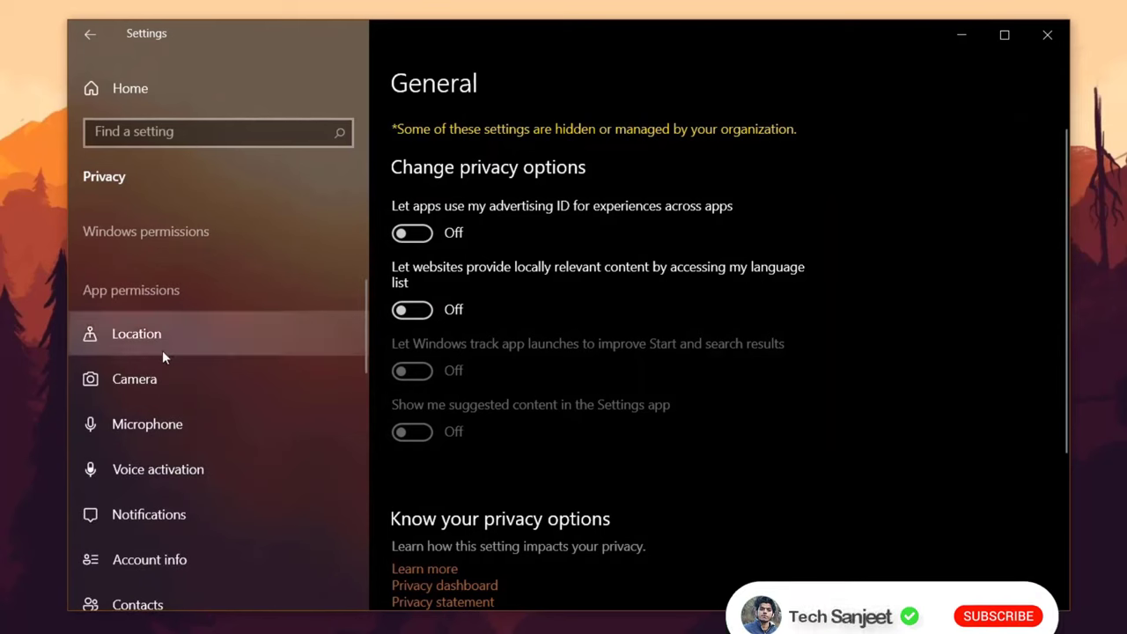
pyautogui.click(161, 346)
pyautogui.scroll(-5, 489, 453)
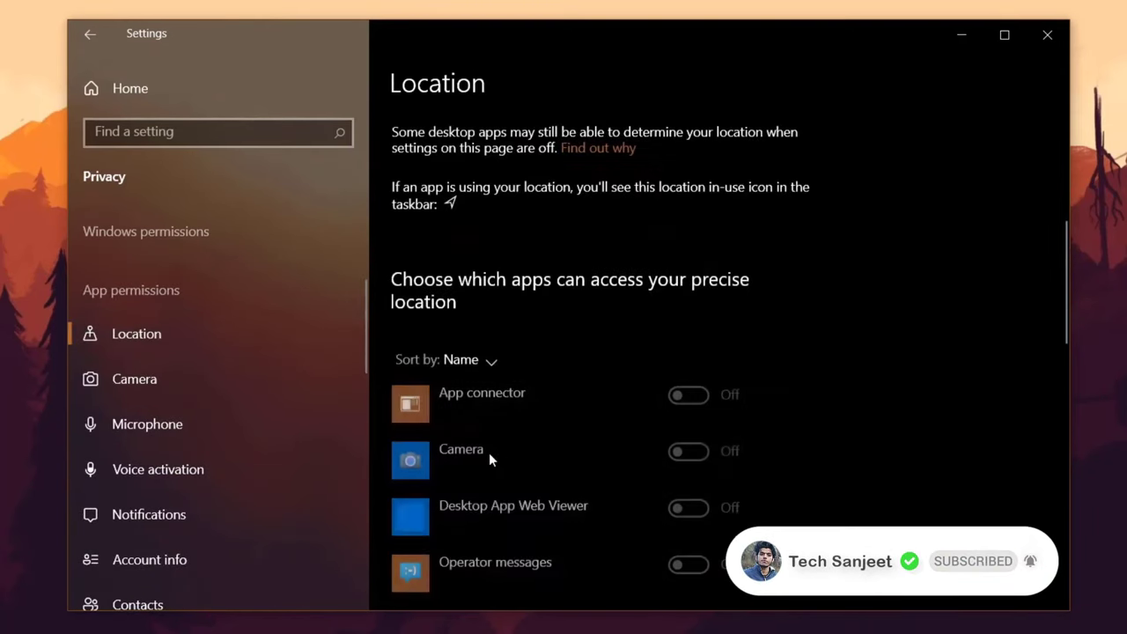
pyautogui.scroll(5, 486, 440)
# Step: Open the Background apps permissions and examine the background setting of each listed app
pyautogui.scroll(-5, 189, 495)
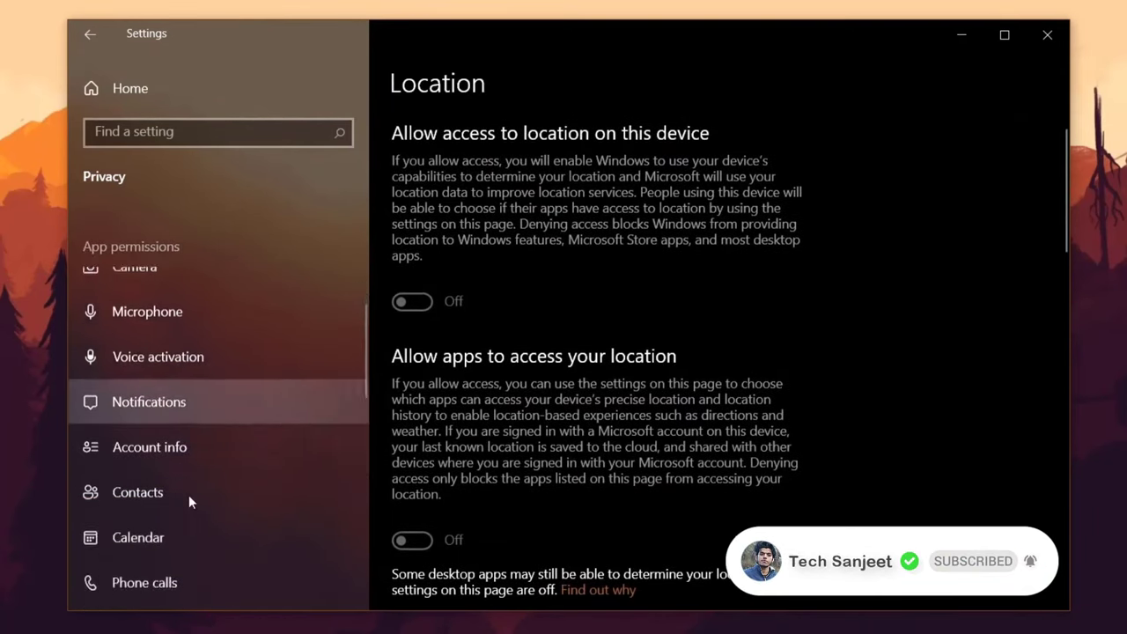
pyautogui.scroll(-2, 186, 476)
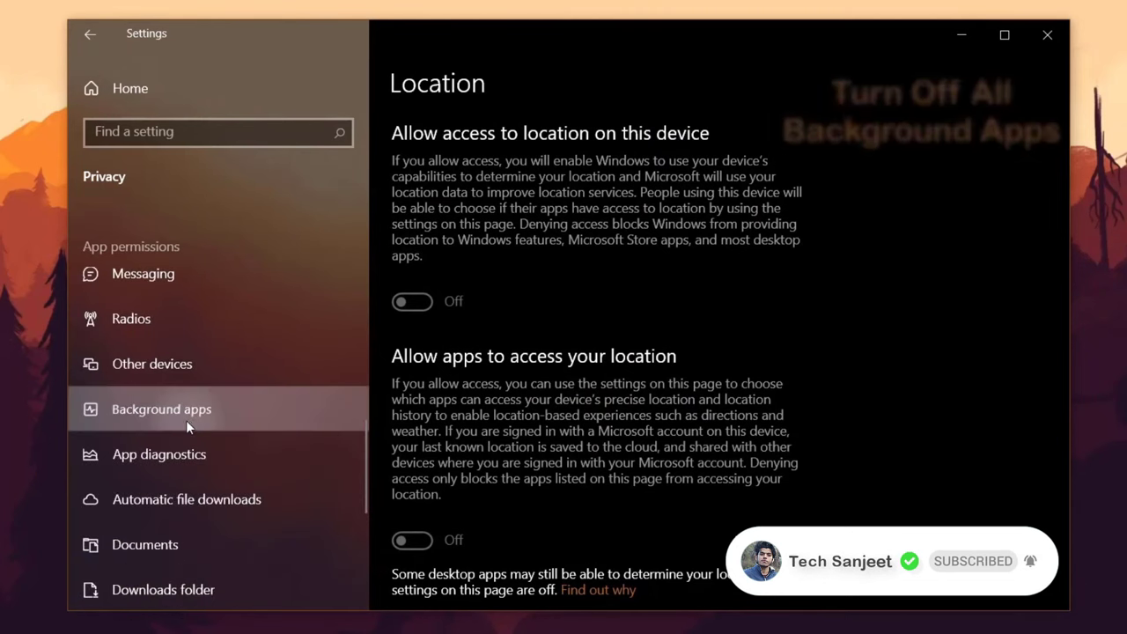
pyautogui.click(194, 417)
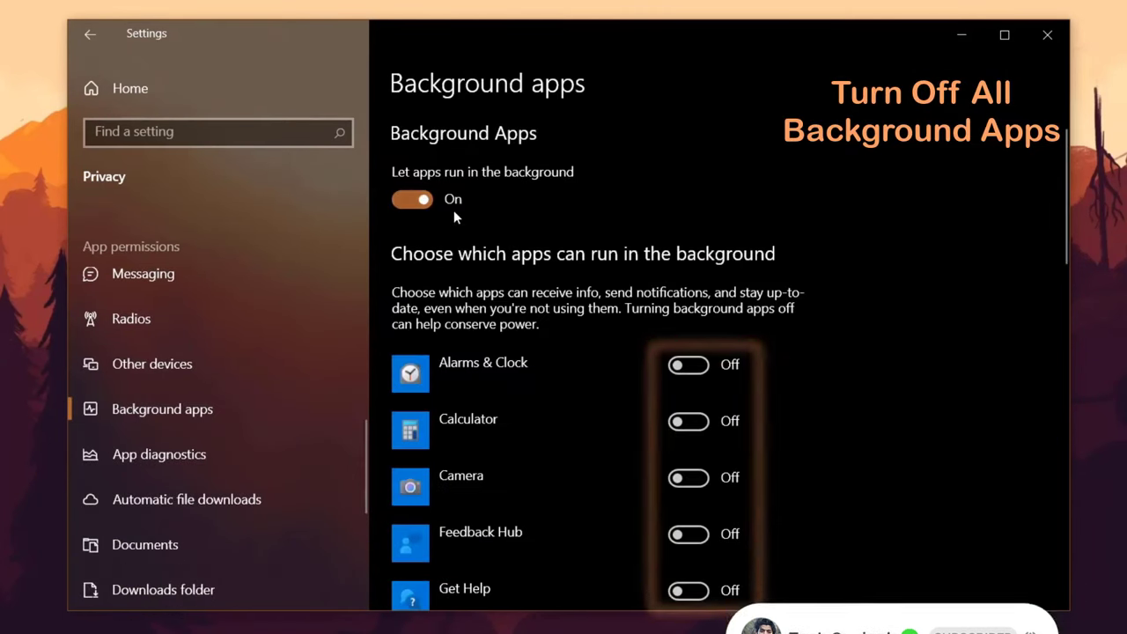
pyautogui.click(688, 364)
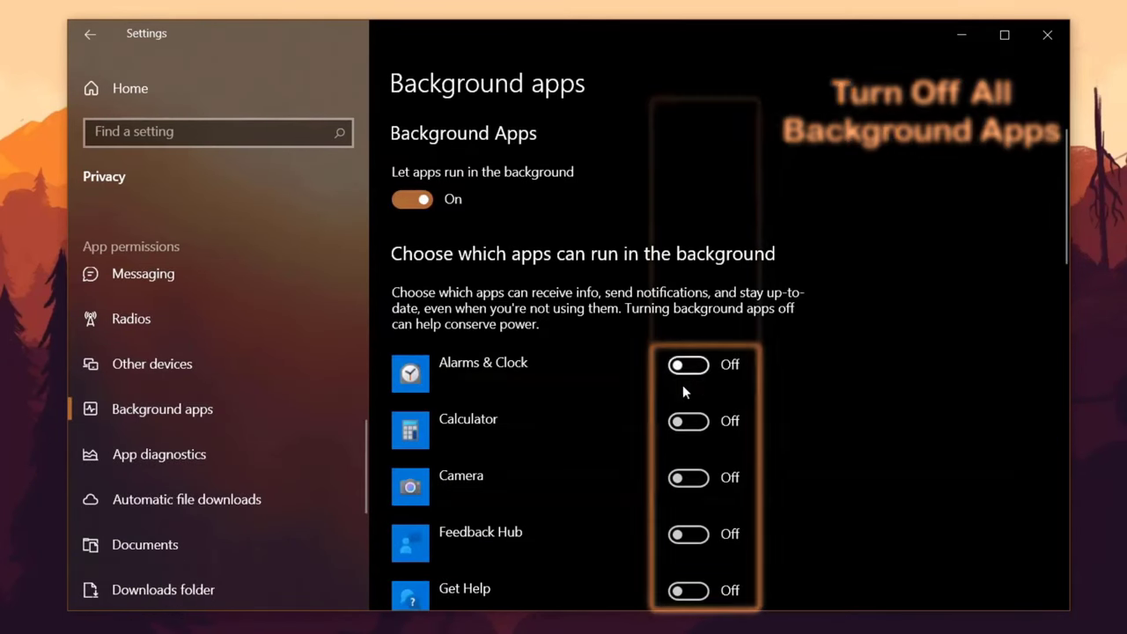
pyautogui.scroll(-4, 742, 308)
pyautogui.scroll(-3, 687, 502)
pyautogui.scroll(-7, 688, 441)
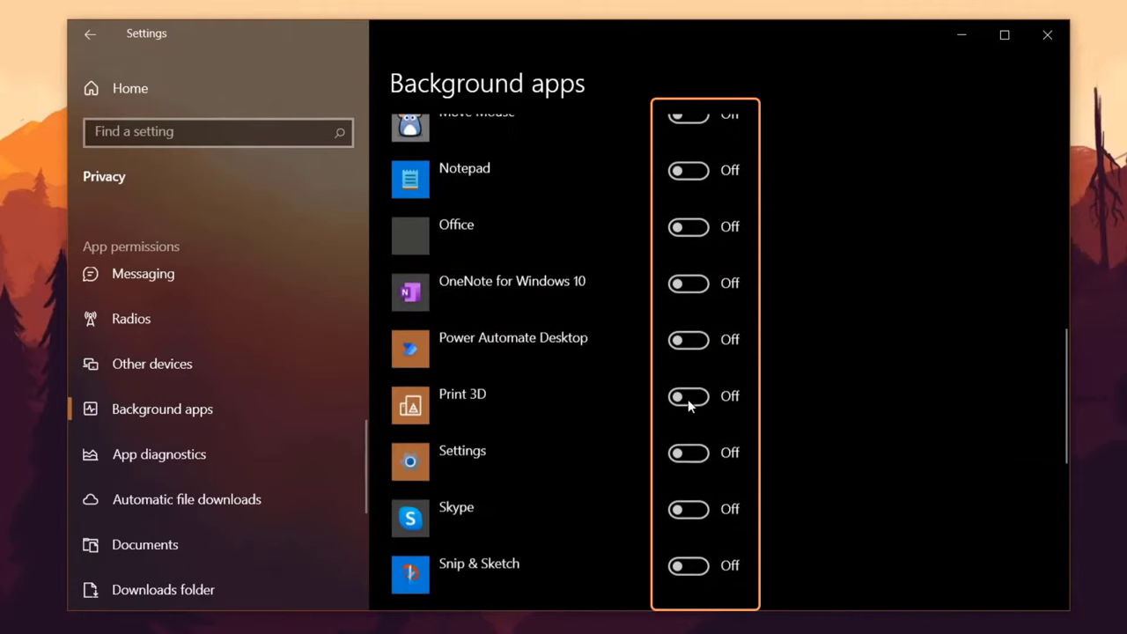
pyautogui.scroll(3, 697, 484)
pyautogui.scroll(11, 690, 458)
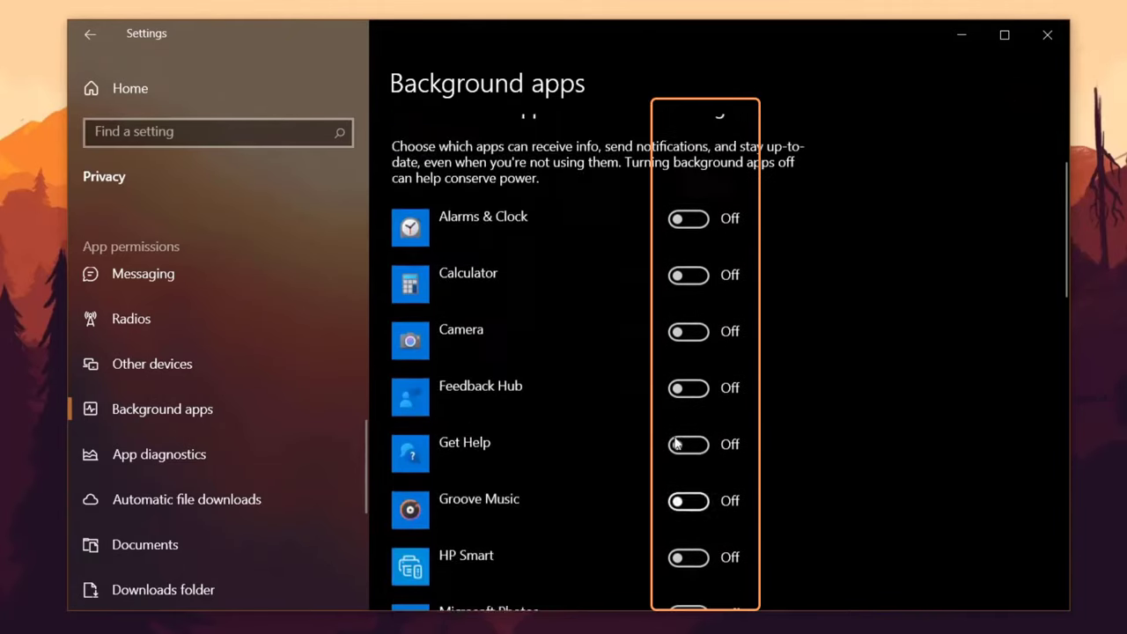
# Step: Examine the installed programs in Apps & features, including the uninstall option of AnyDesk
pyautogui.click(104, 88)
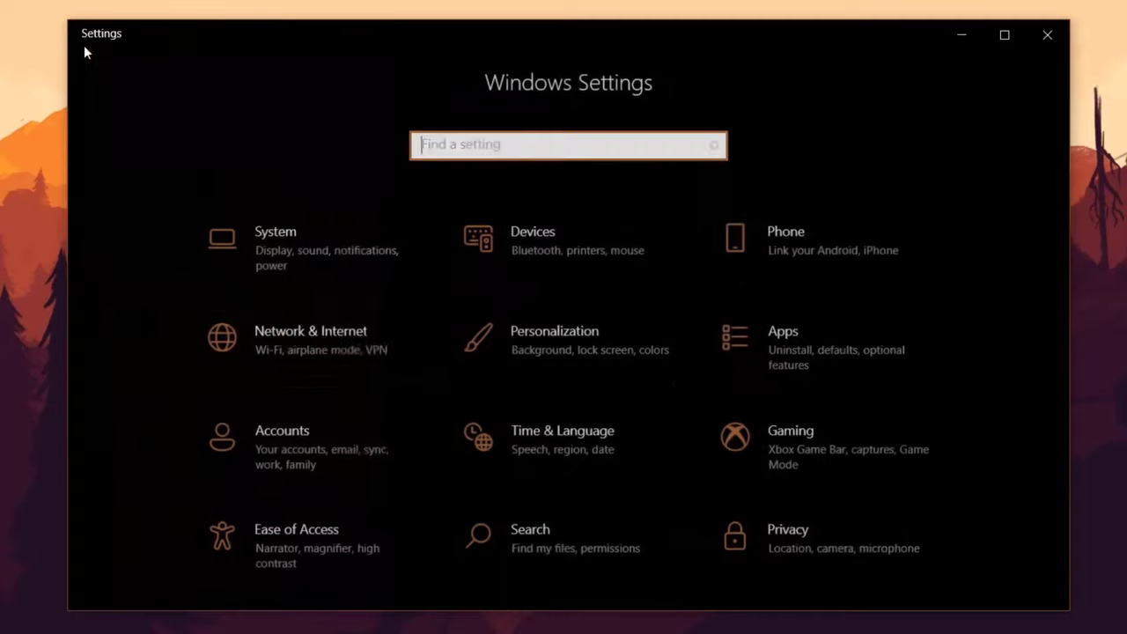
pyautogui.click(764, 364)
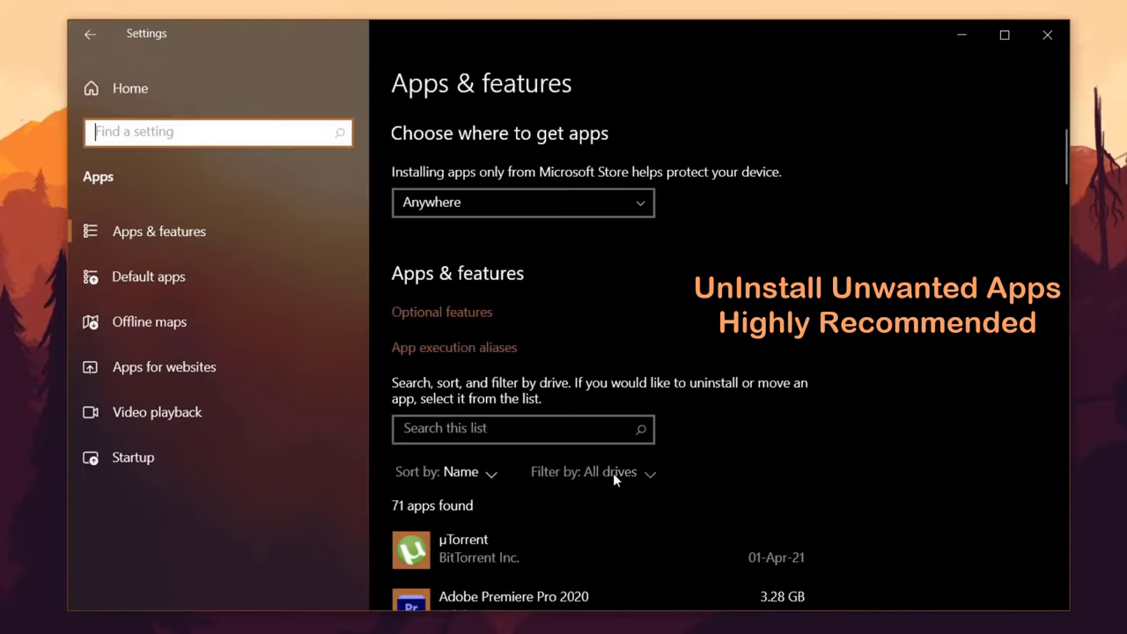
pyautogui.scroll(-4, 607, 471)
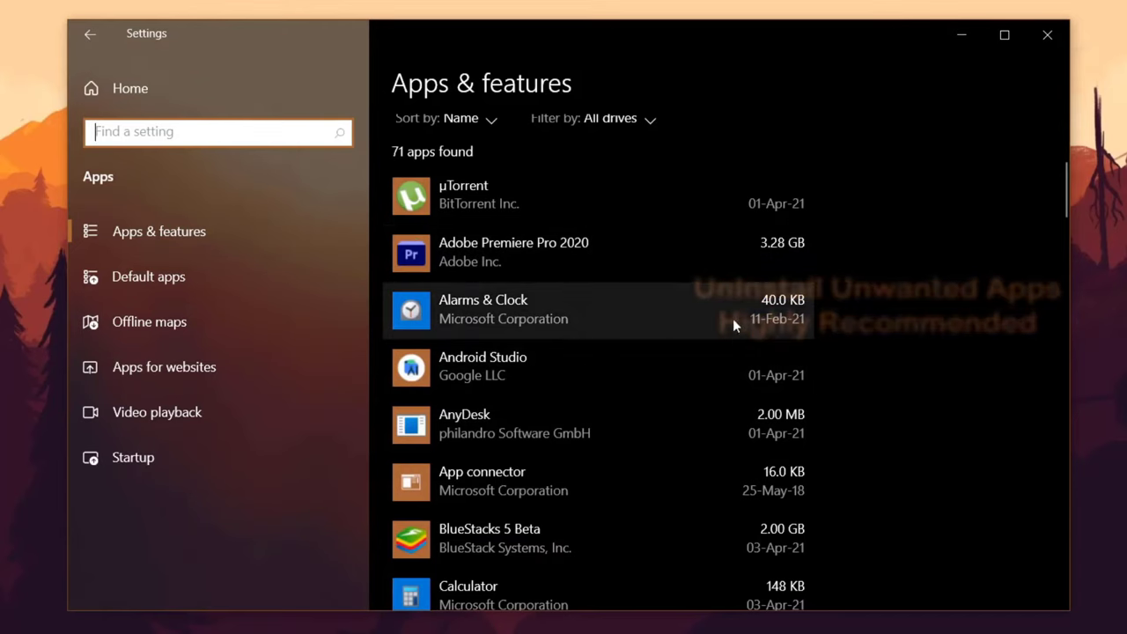
pyautogui.click(709, 432)
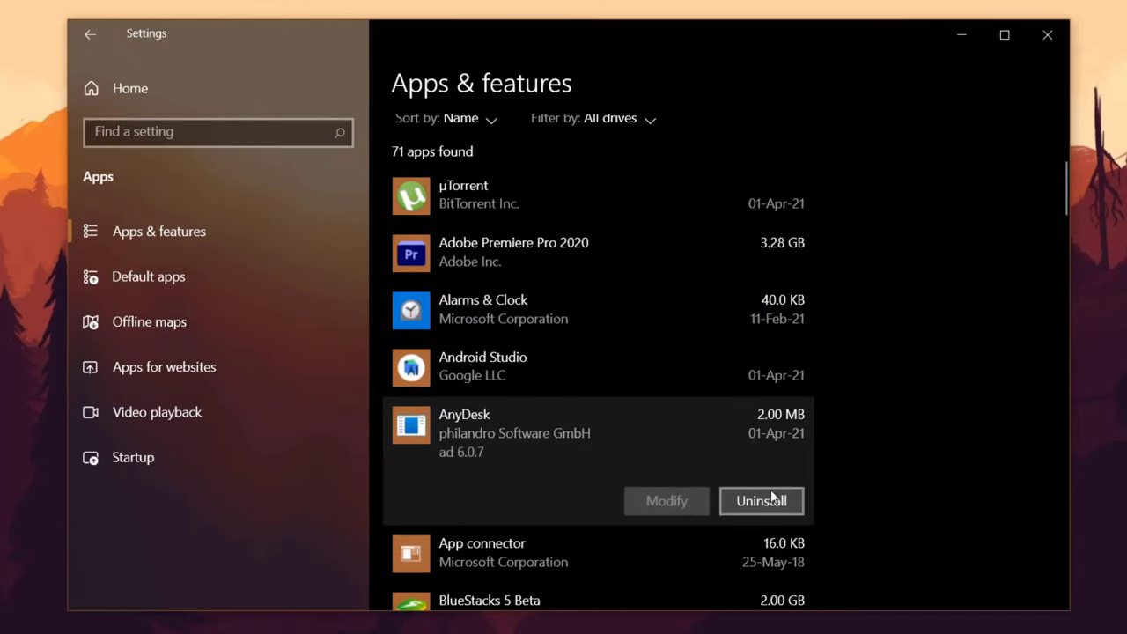
pyautogui.scroll(-8, 710, 496)
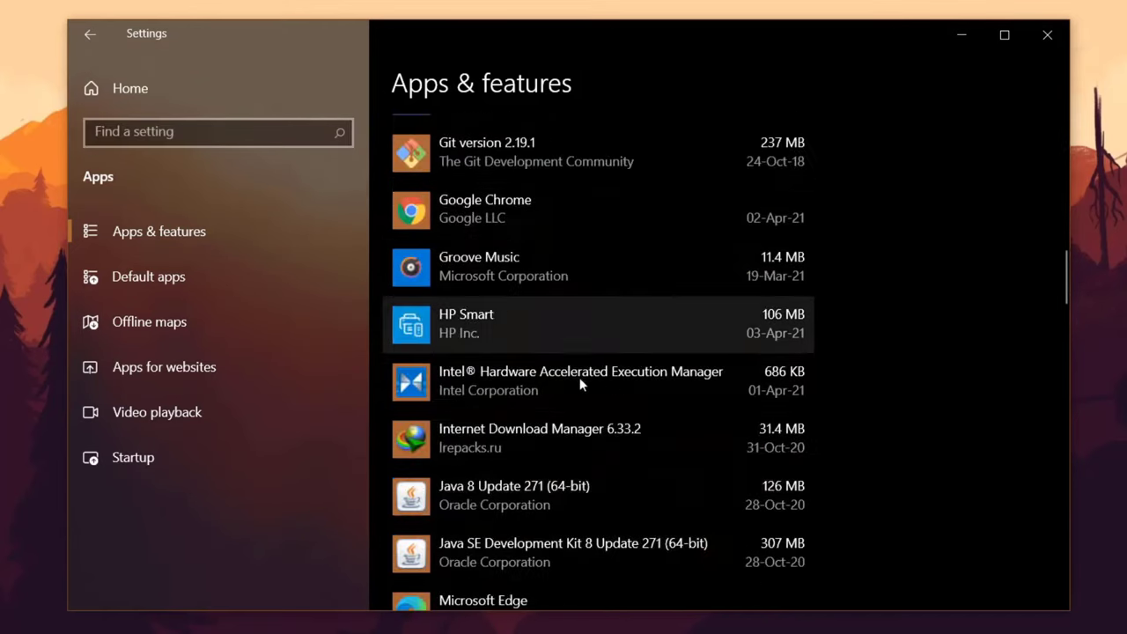
# Step: Open the Startup apps settings and examine the startup state of each listed app
pyautogui.click(121, 459)
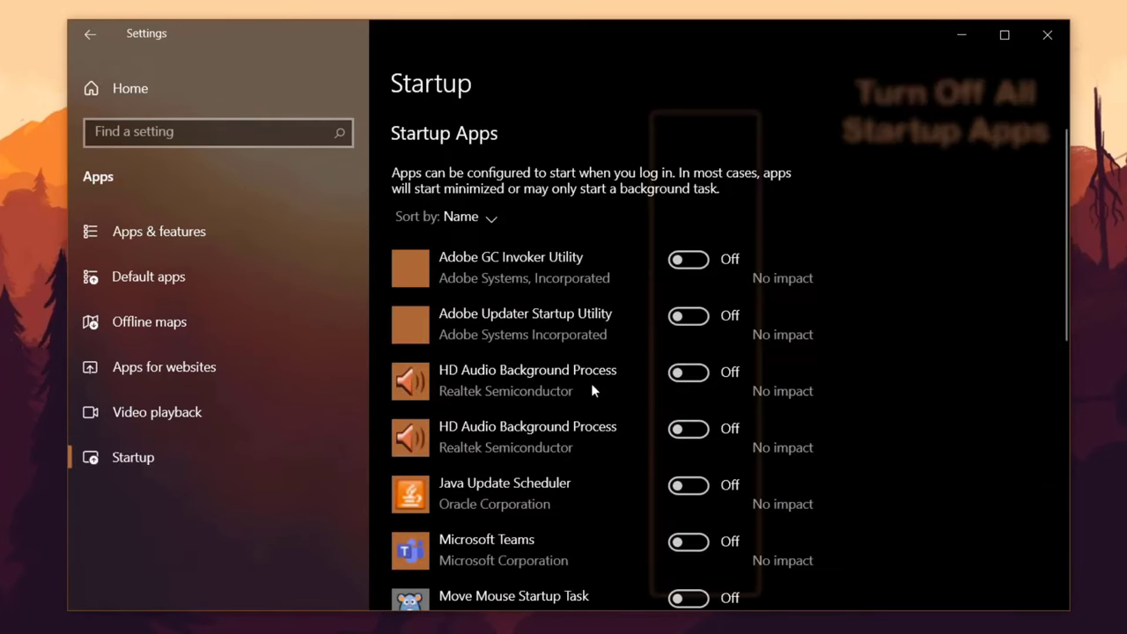
pyautogui.scroll(-8, 710, 266)
pyautogui.scroll(3, 710, 266)
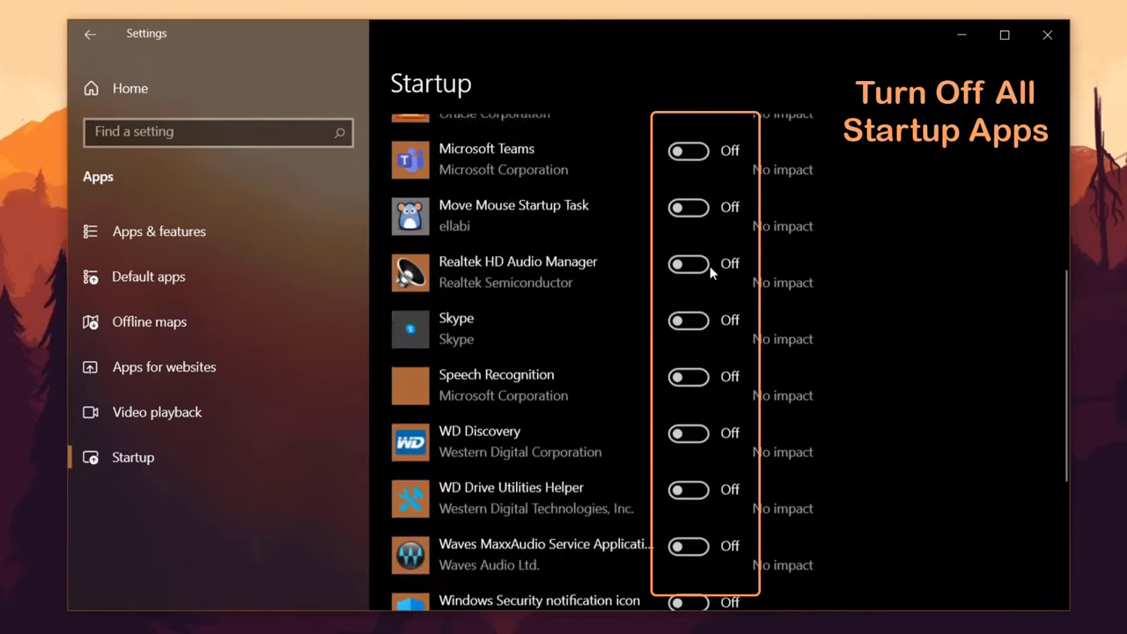
pyautogui.scroll(5, 710, 266)
pyautogui.click(688, 170)
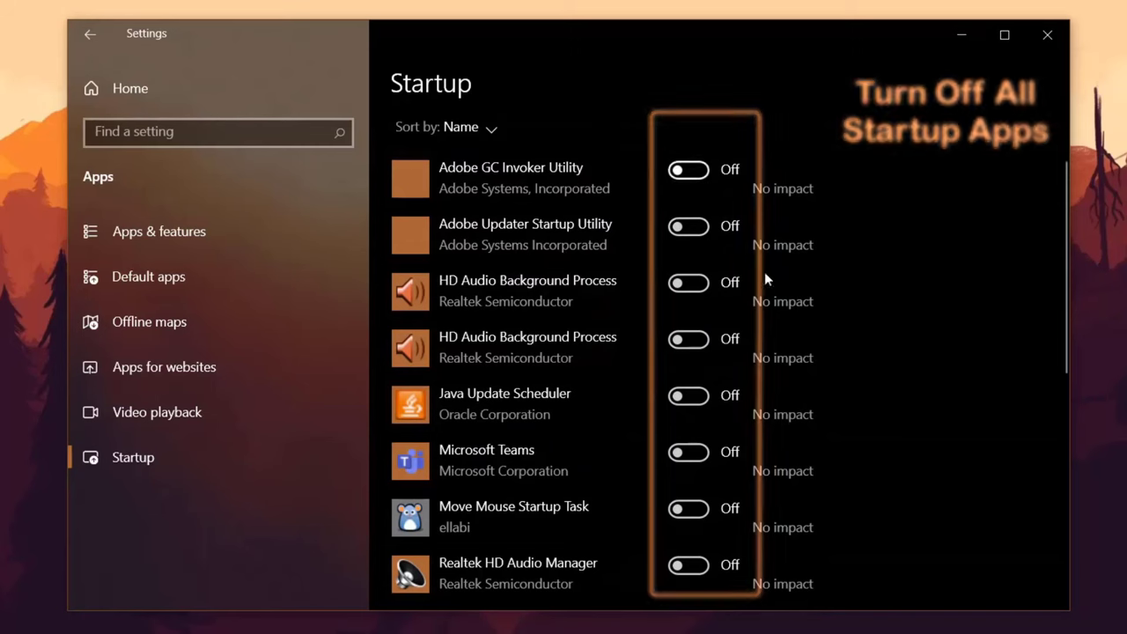
pyautogui.scroll(-5, 690, 366)
pyautogui.scroll(2, 690, 366)
pyautogui.scroll(4, 690, 365)
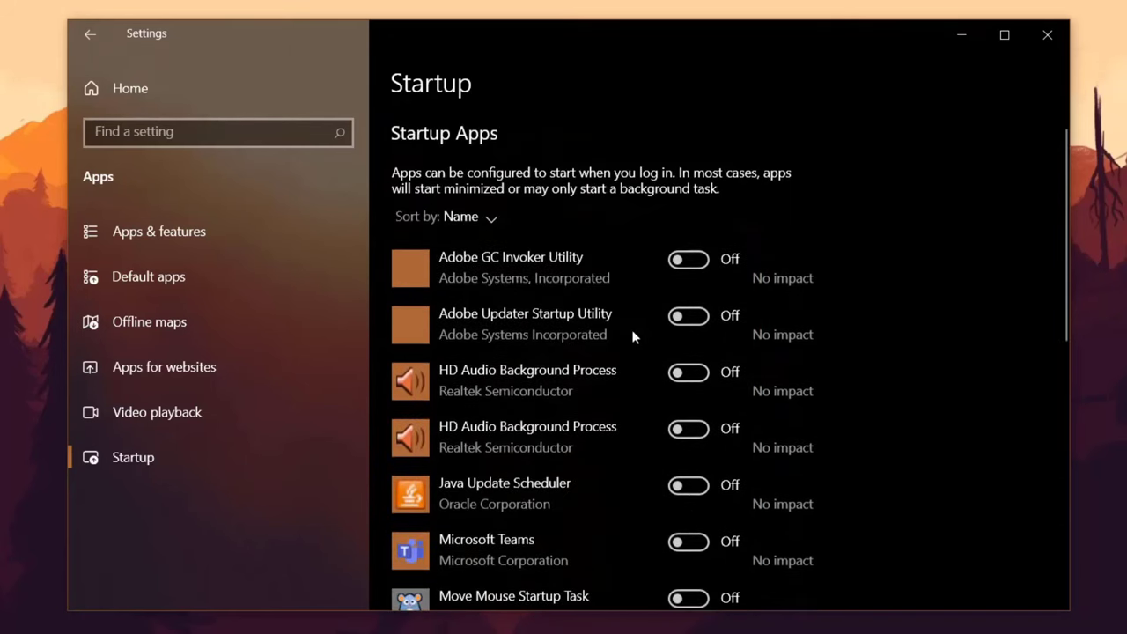
# Step: Open the Xbox Game Bar page in the Gaming settings and switch Xbox Game Bar on
pyautogui.click(92, 41)
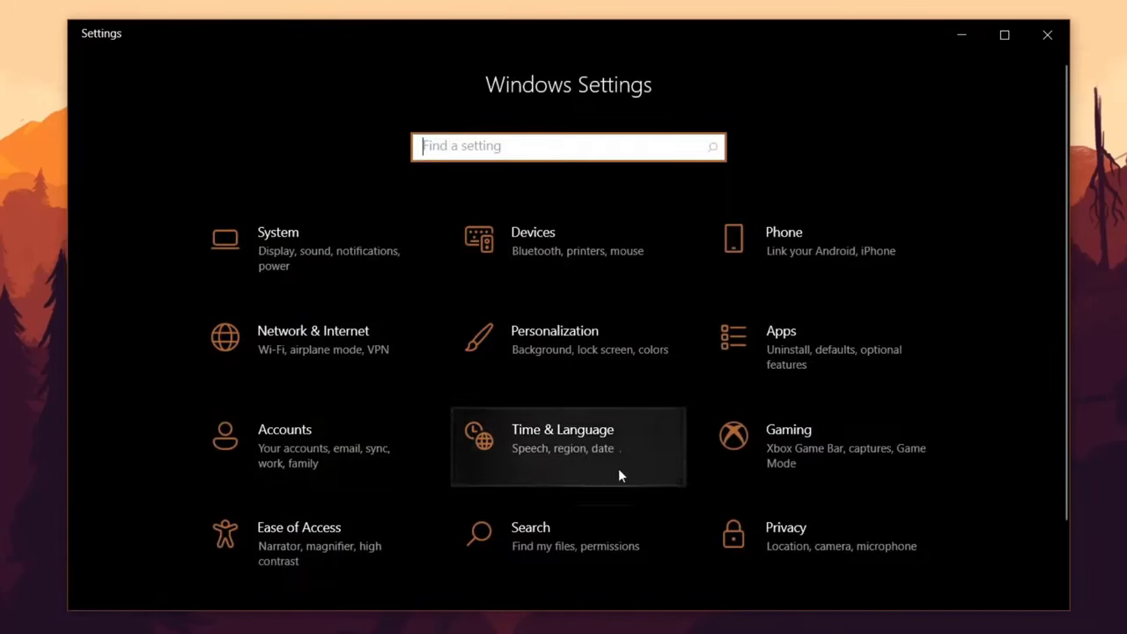
pyautogui.click(789, 451)
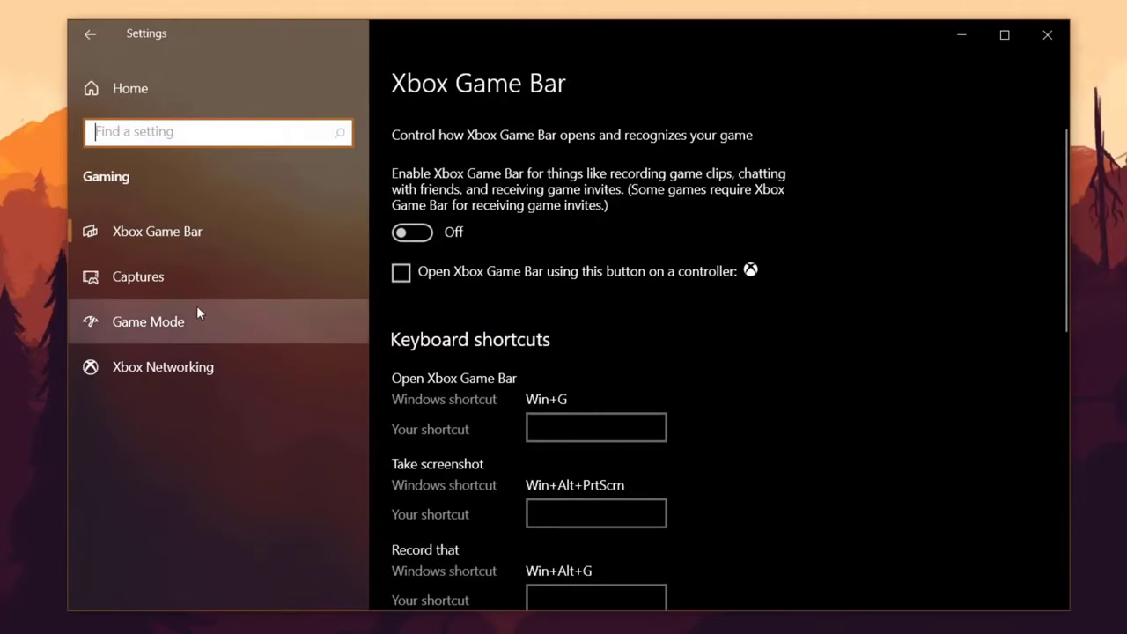
pyautogui.click(178, 232)
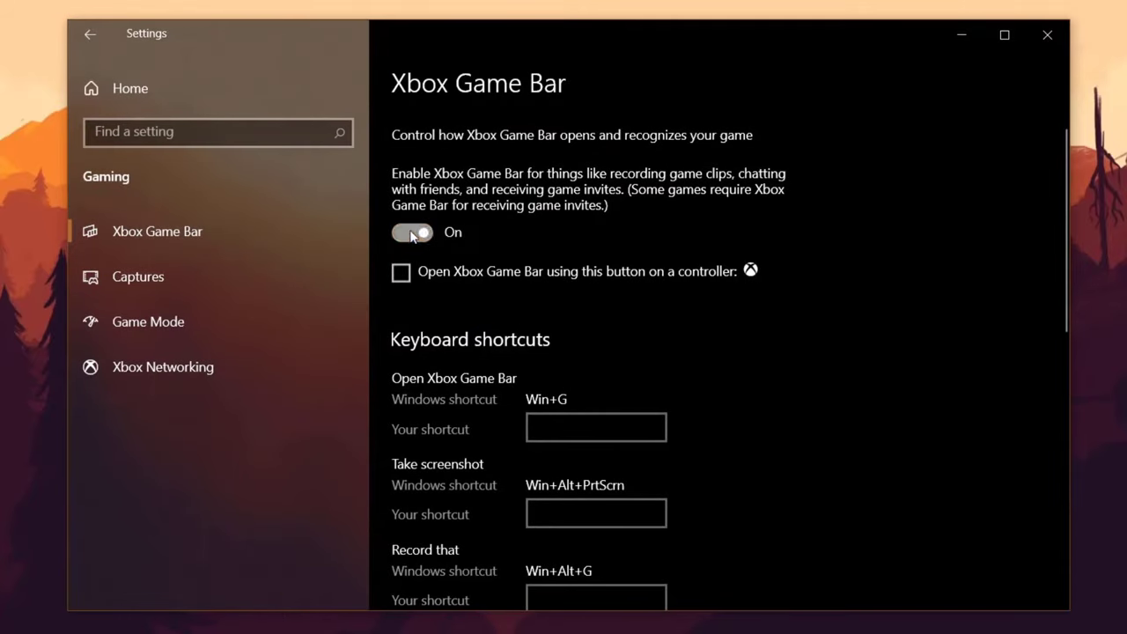
# Step: Open the Captures settings and examine the background recording, recorded audio and recorded video options
pyautogui.click(214, 288)
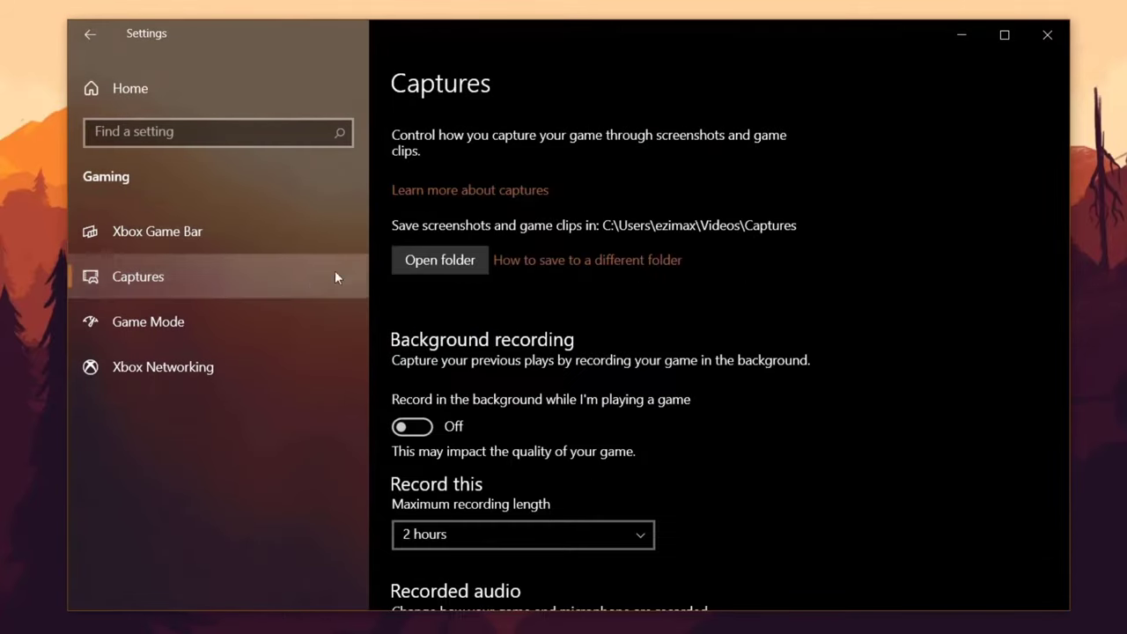
pyautogui.click(407, 428)
pyautogui.click(407, 428)
pyautogui.scroll(-10, 581, 415)
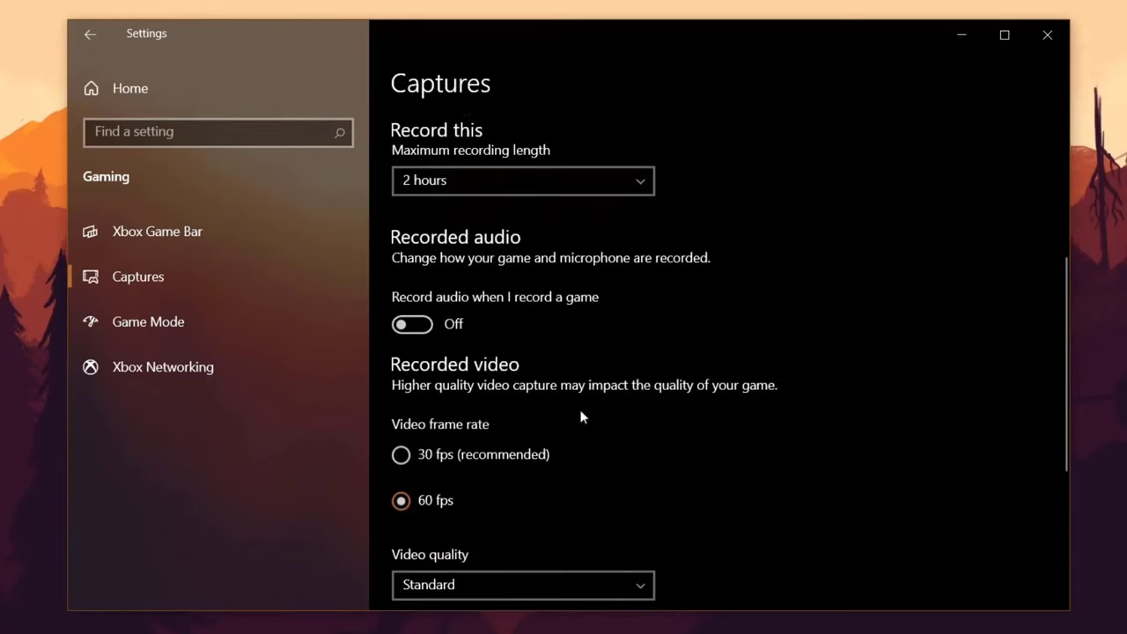
pyautogui.scroll(4, 451, 300)
pyautogui.scroll(-5, 410, 395)
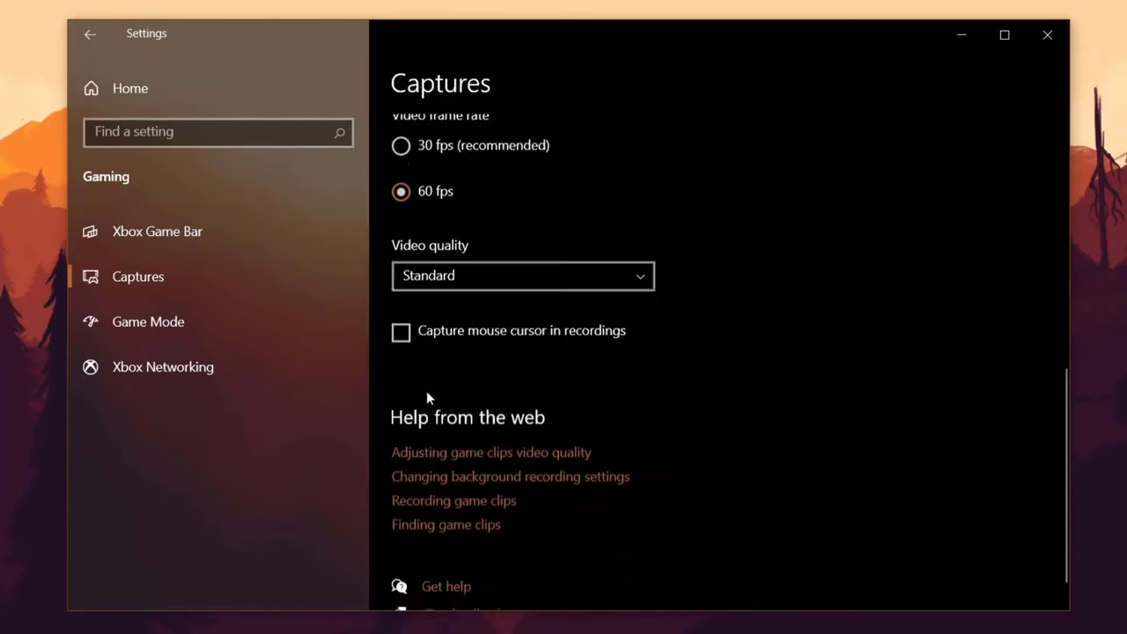
# Step: Check the Game Mode setting and close the Settings window
pyautogui.click(174, 318)
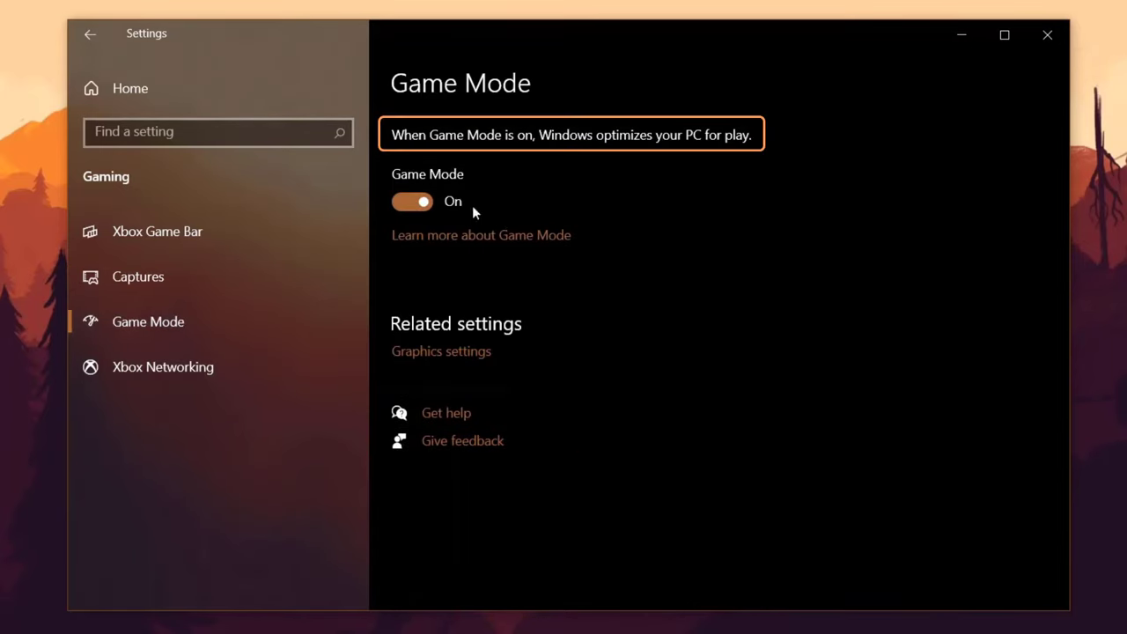
pyautogui.click(89, 35)
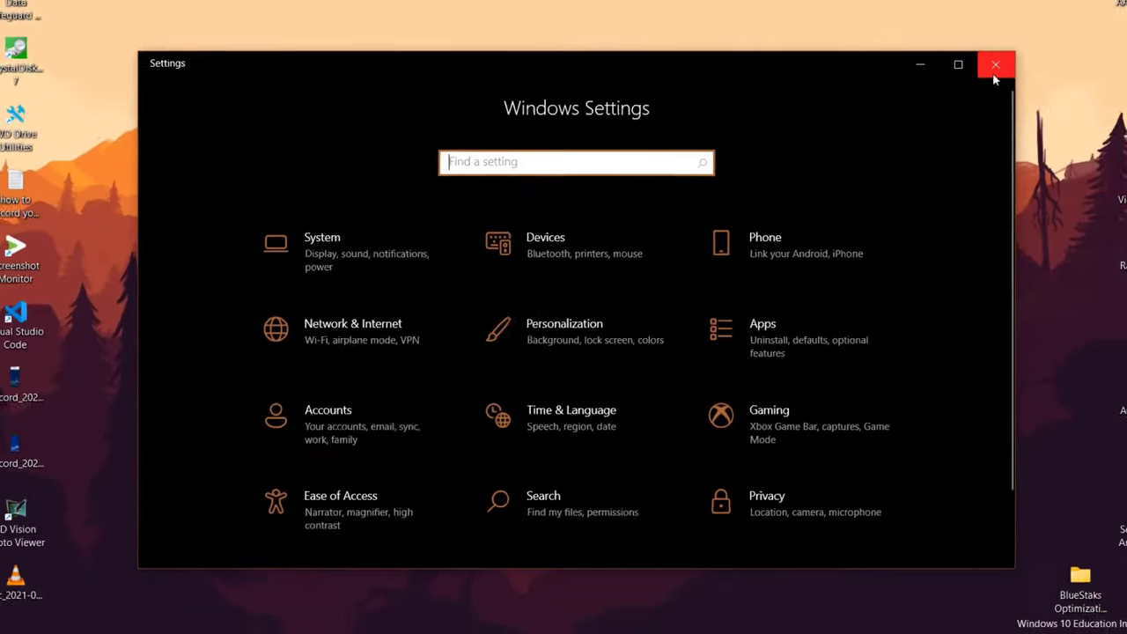
pyautogui.click(995, 71)
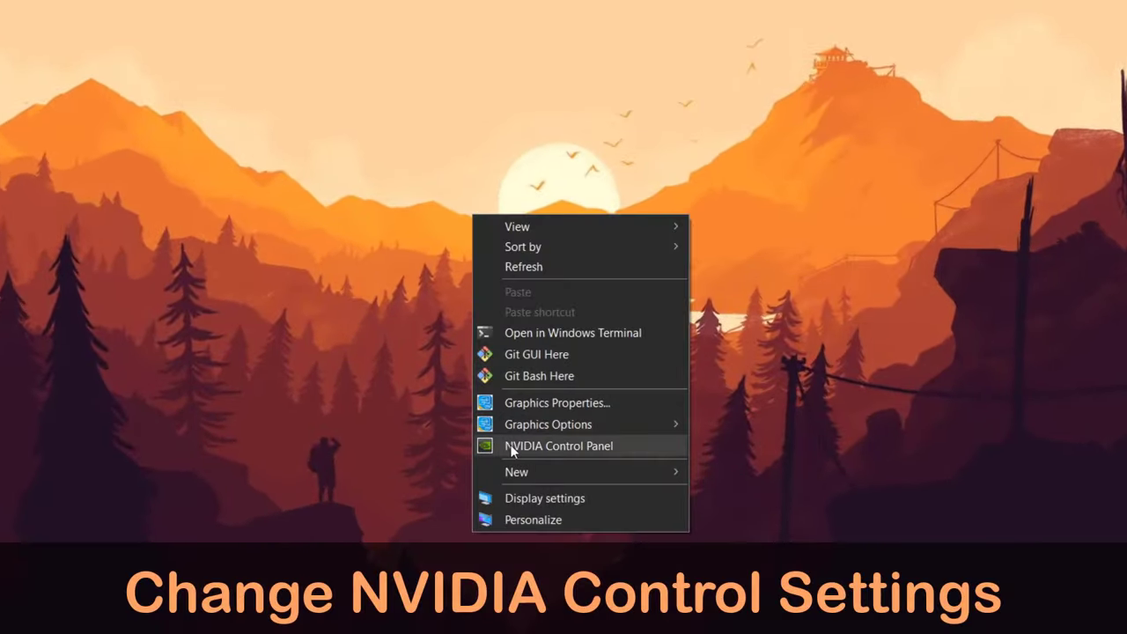
# Step: Open the program-specific 3D settings in NVIDIA Control Panel and select AppPlayer (HD-Player.exe) as the program to customize
pyautogui.click(510, 445)
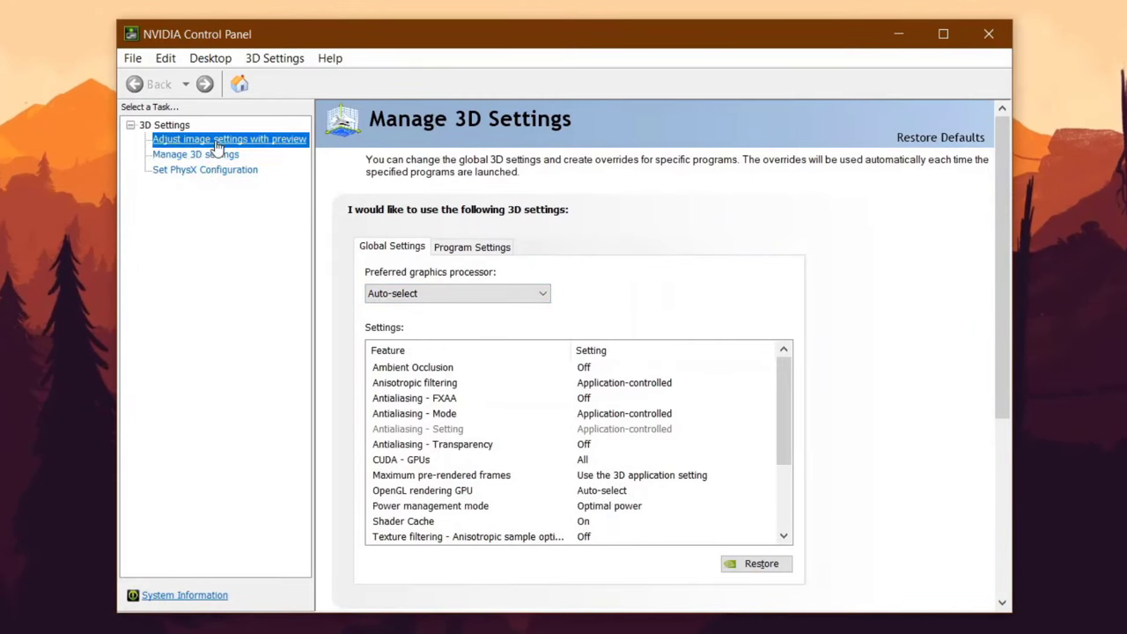
pyautogui.click(231, 155)
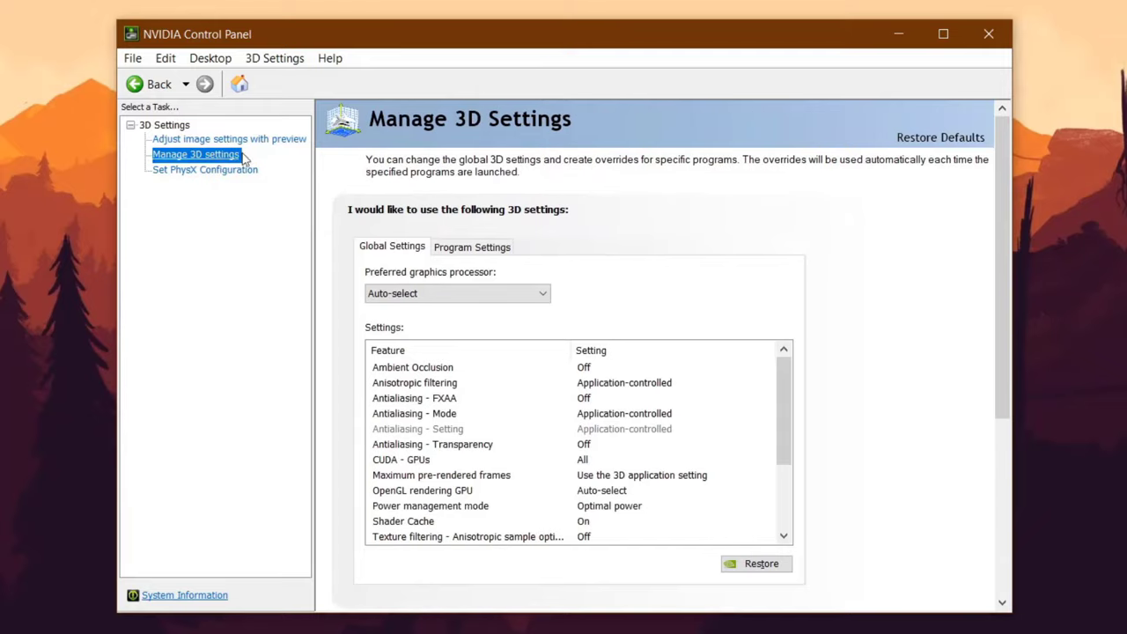
pyautogui.click(472, 247)
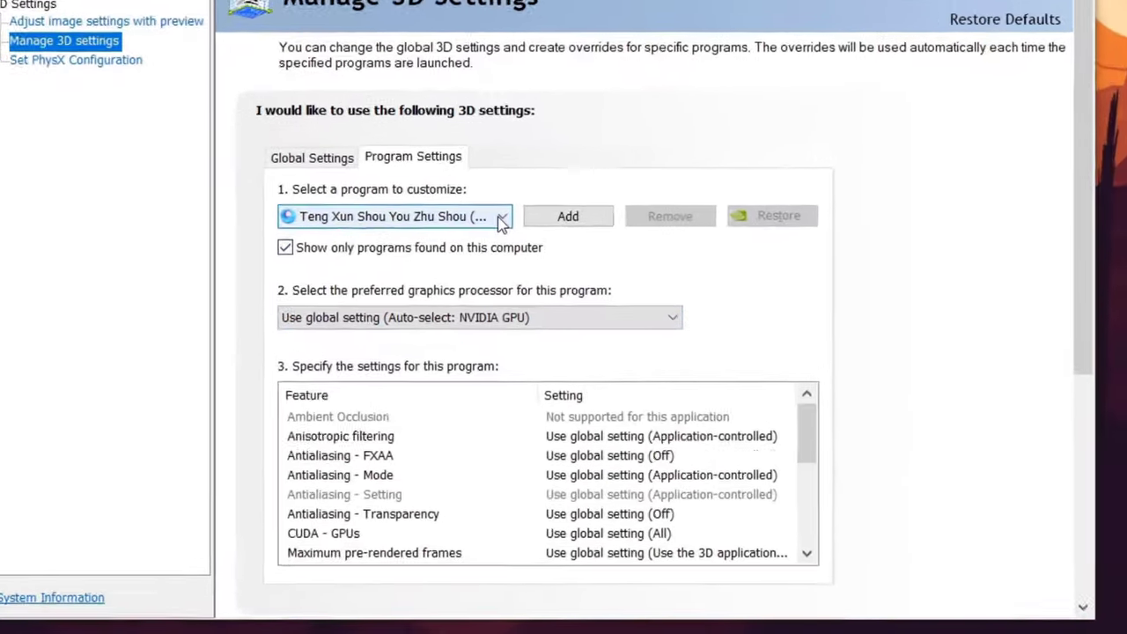
pyautogui.click(541, 276)
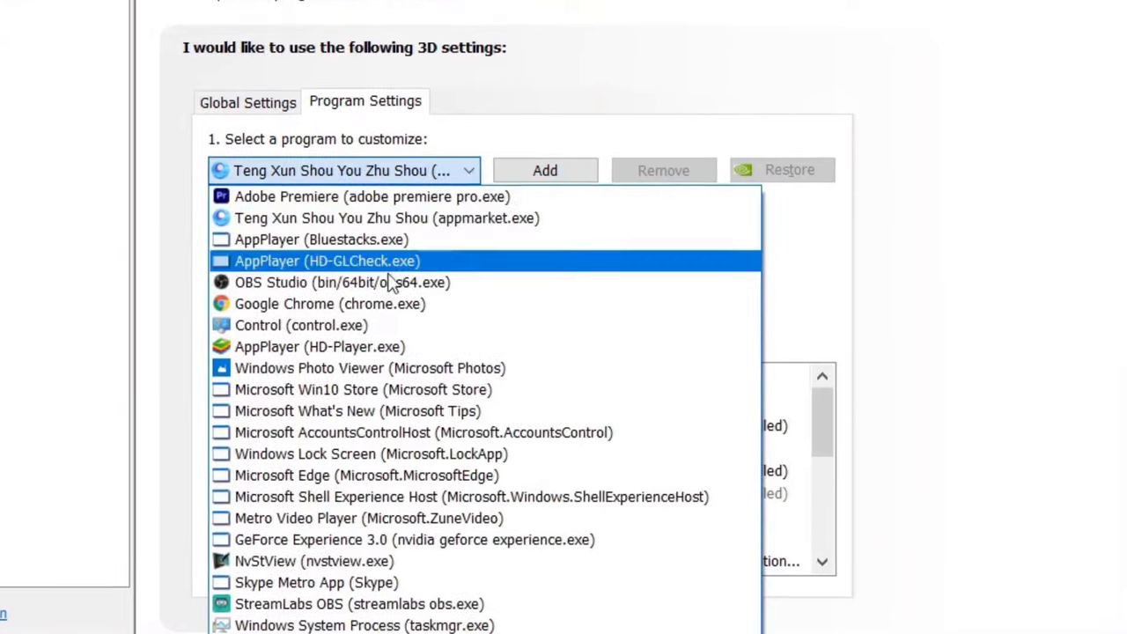
pyautogui.click(349, 349)
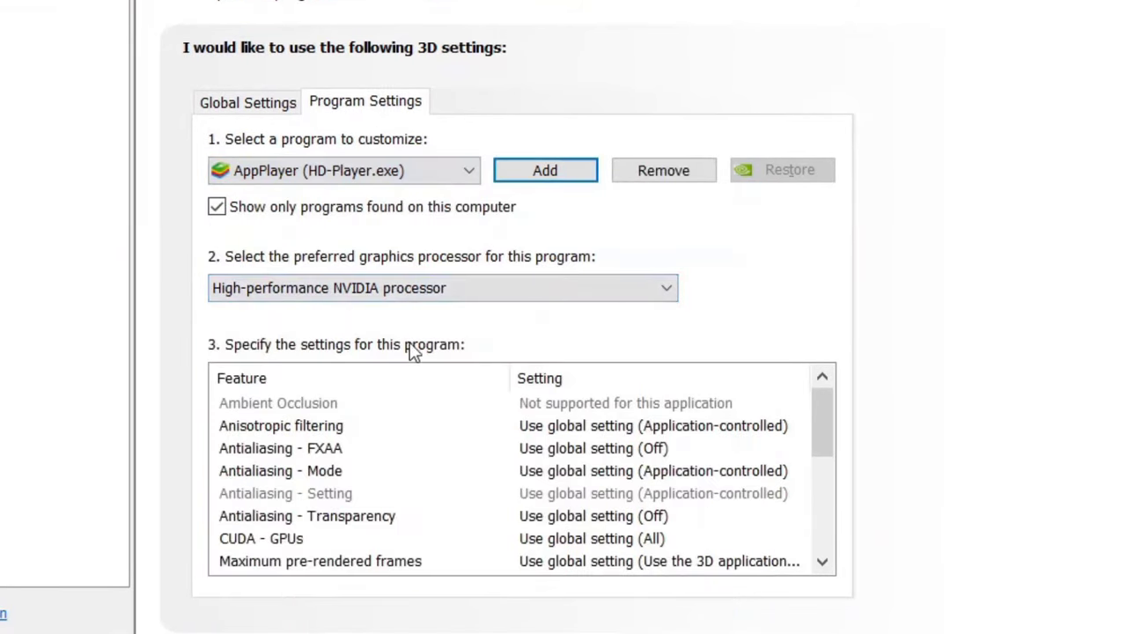
# Step: Set the power management mode for AppPlayer (HD-Player.exe) to NVIDIA driver-controlled
pyautogui.scroll(-4, 414, 350)
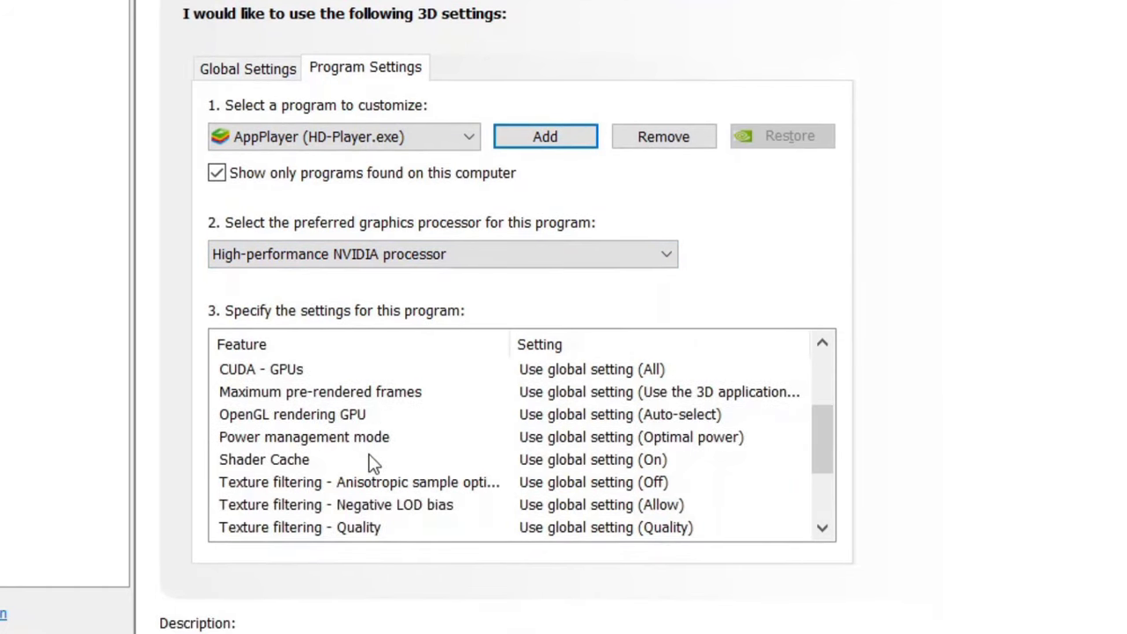
pyautogui.click(379, 441)
pyautogui.click(636, 437)
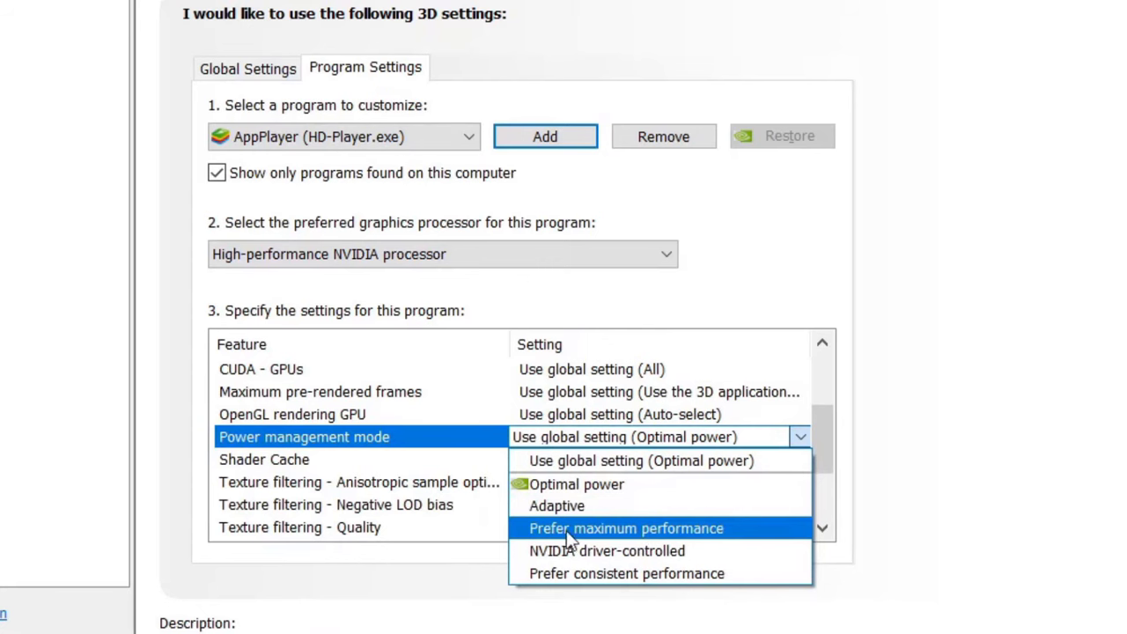
pyautogui.click(612, 551)
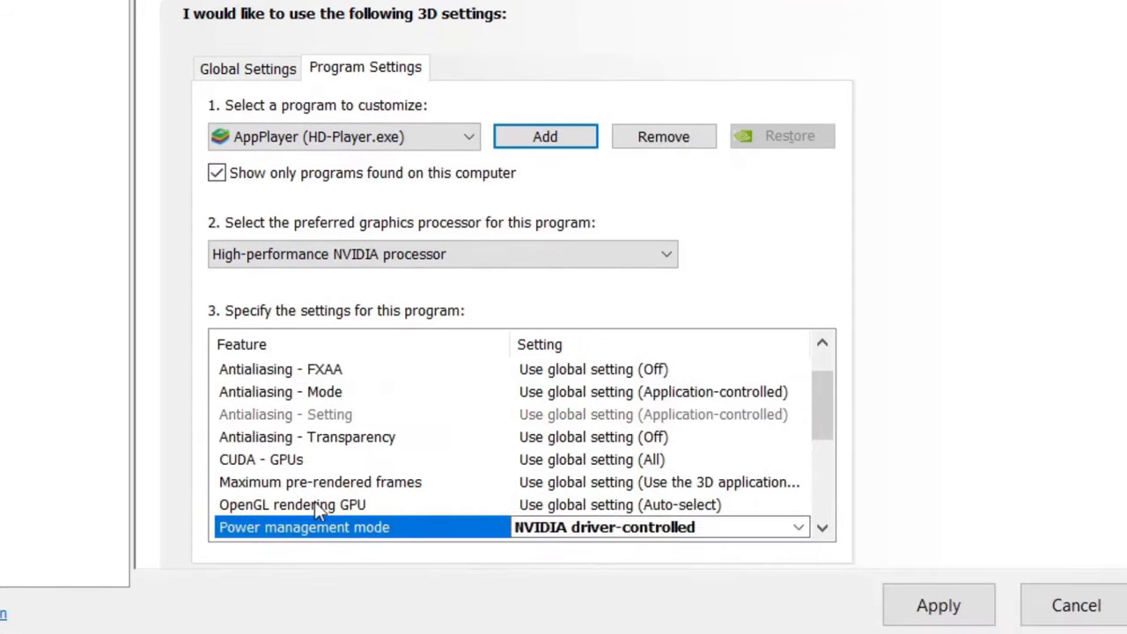
# Step: Set Vertical sync to Off for AppPlayer (HD-Player.exe), apply the program settings and close NVIDIA Control Panel
pyautogui.scroll(-3, 314, 501)
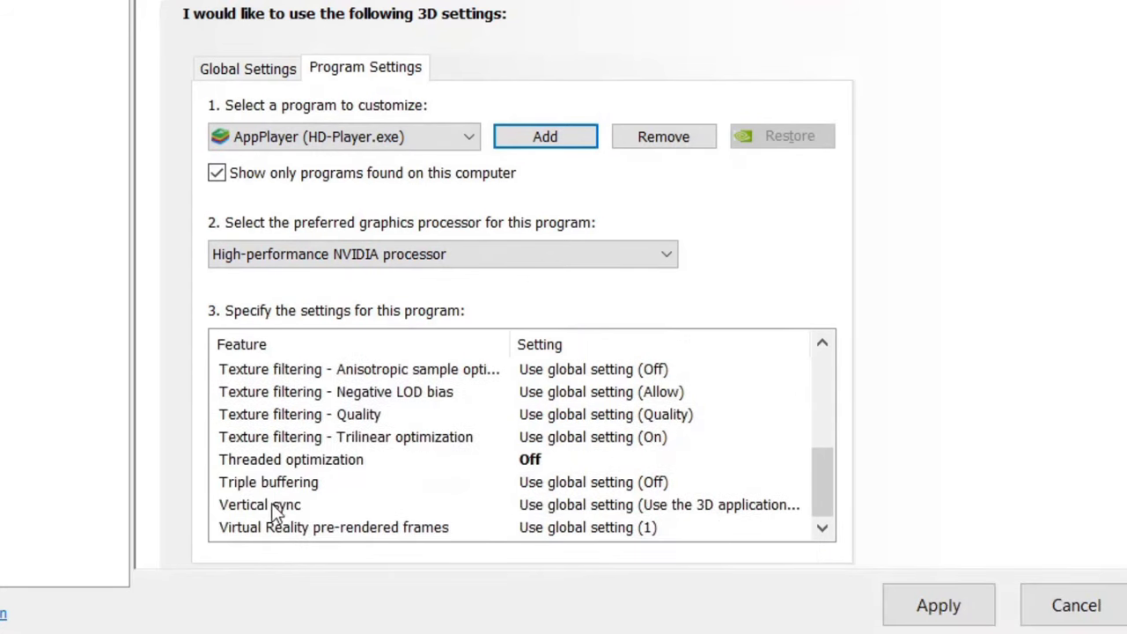
pyautogui.click(275, 510)
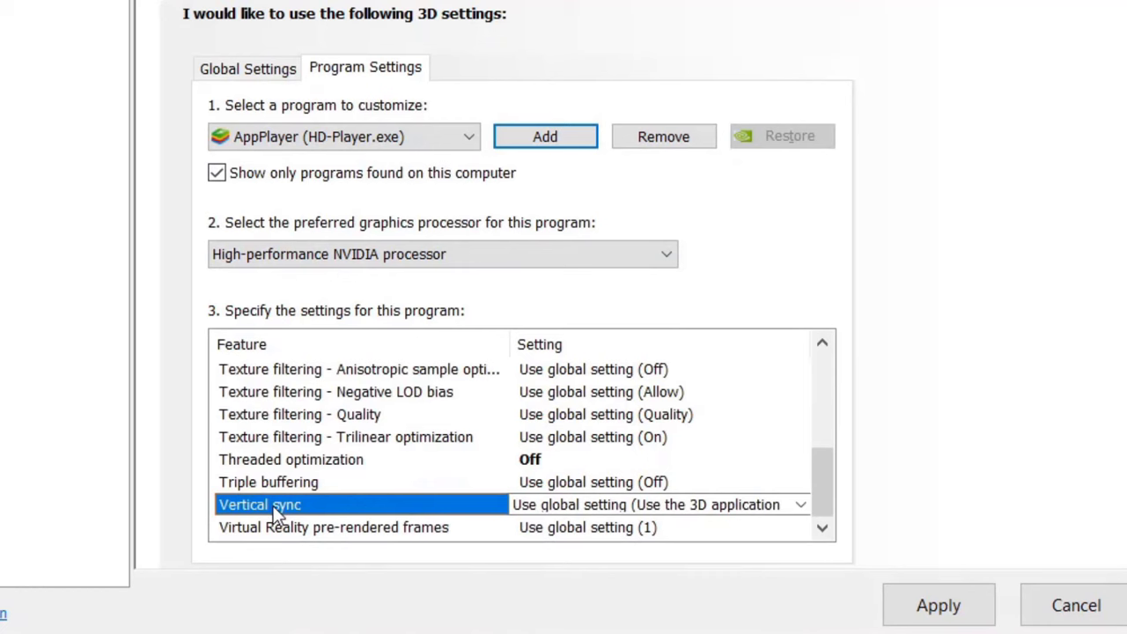
pyautogui.click(584, 509)
pyautogui.click(577, 573)
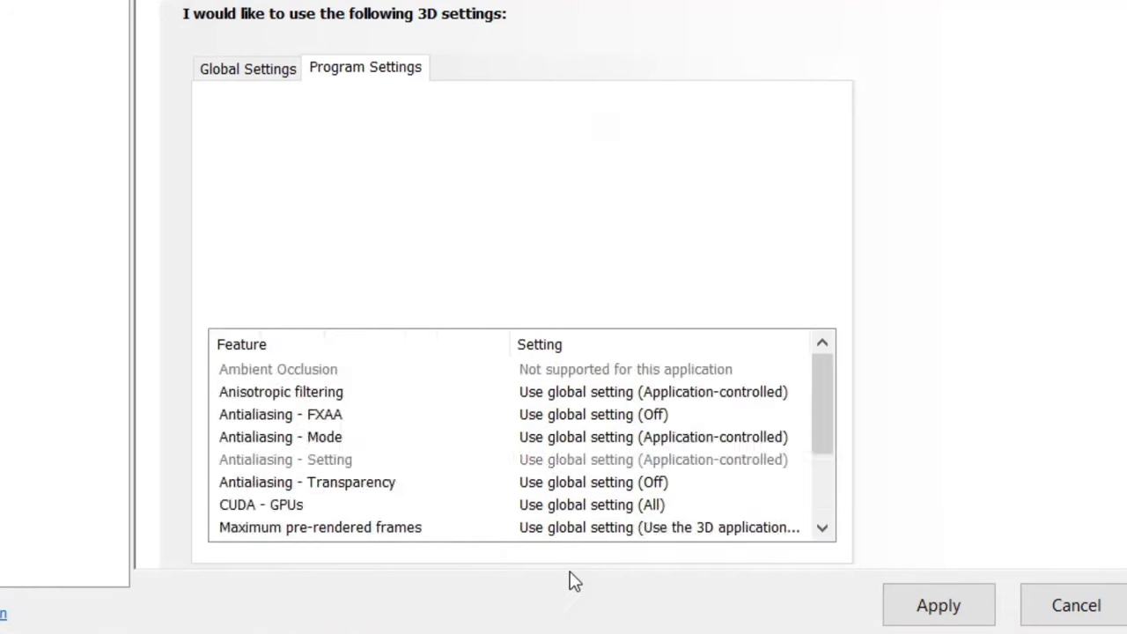
pyautogui.moveTo(828, 438); pyautogui.dragTo(823, 529)
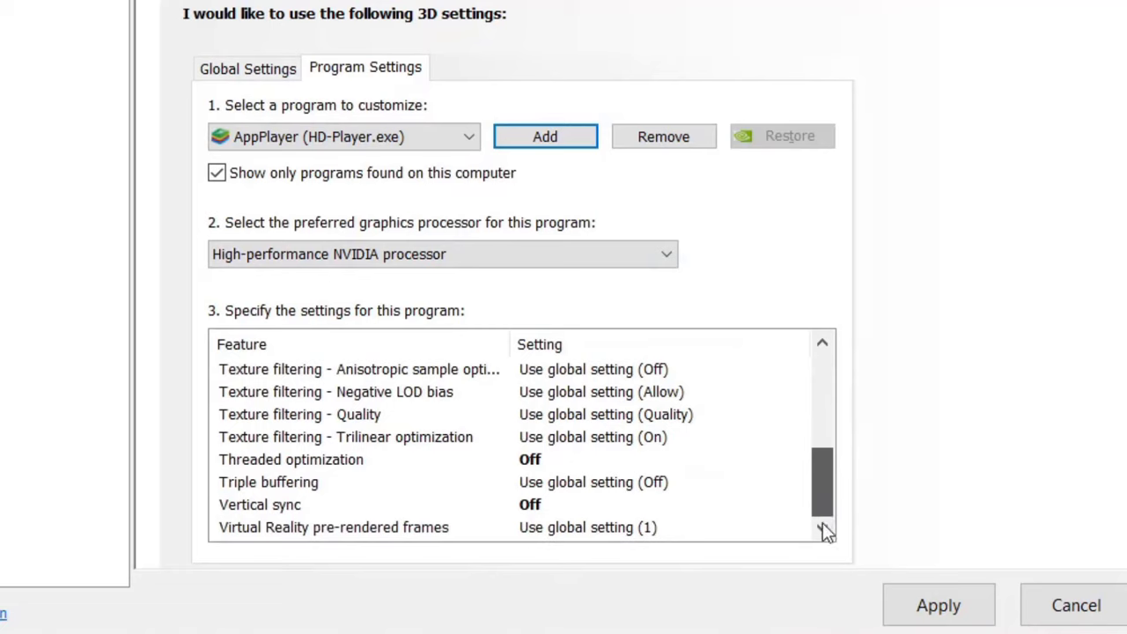
pyautogui.click(924, 599)
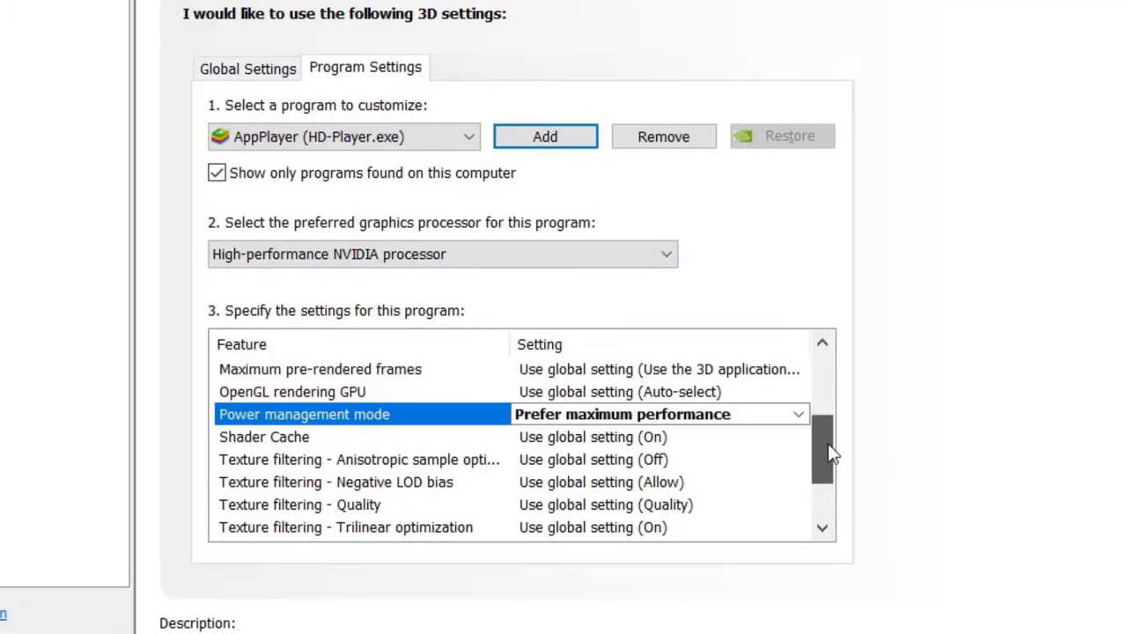
pyautogui.moveTo(831, 453); pyautogui.dragTo(837, 500)
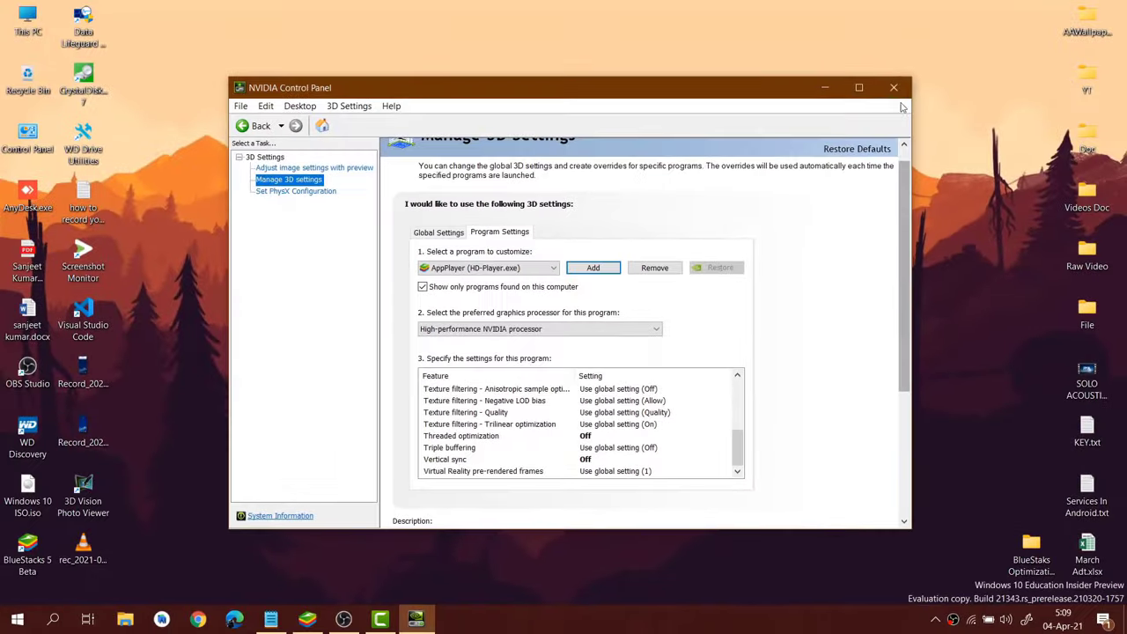
pyautogui.click(899, 91)
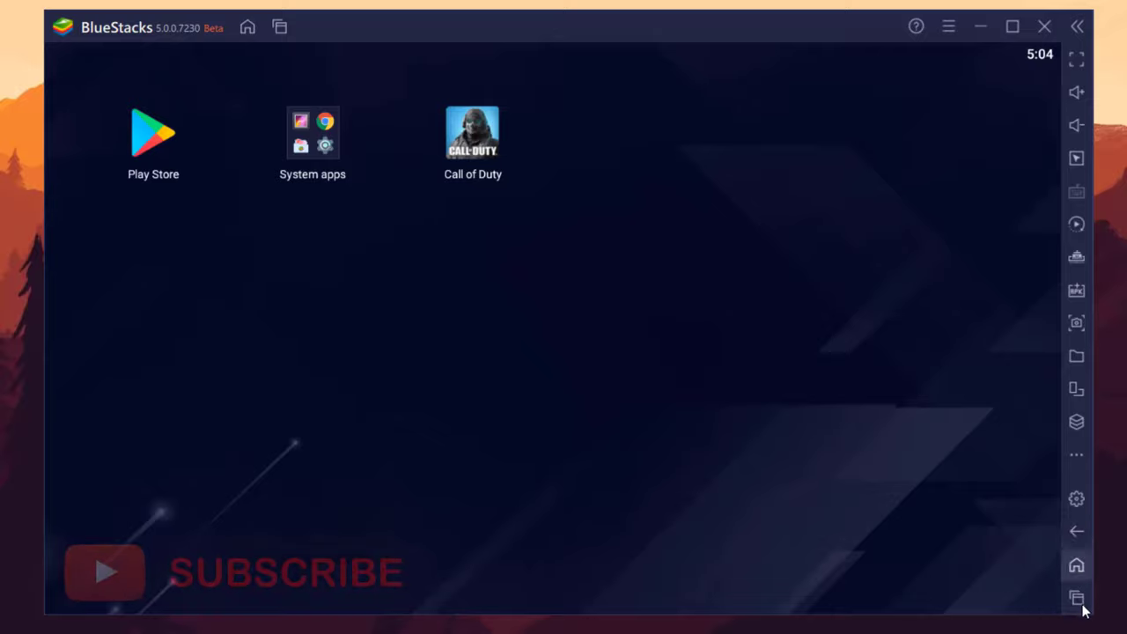
# Step: Show the recently used apps in BlueStacks
pyautogui.click(1076, 598)
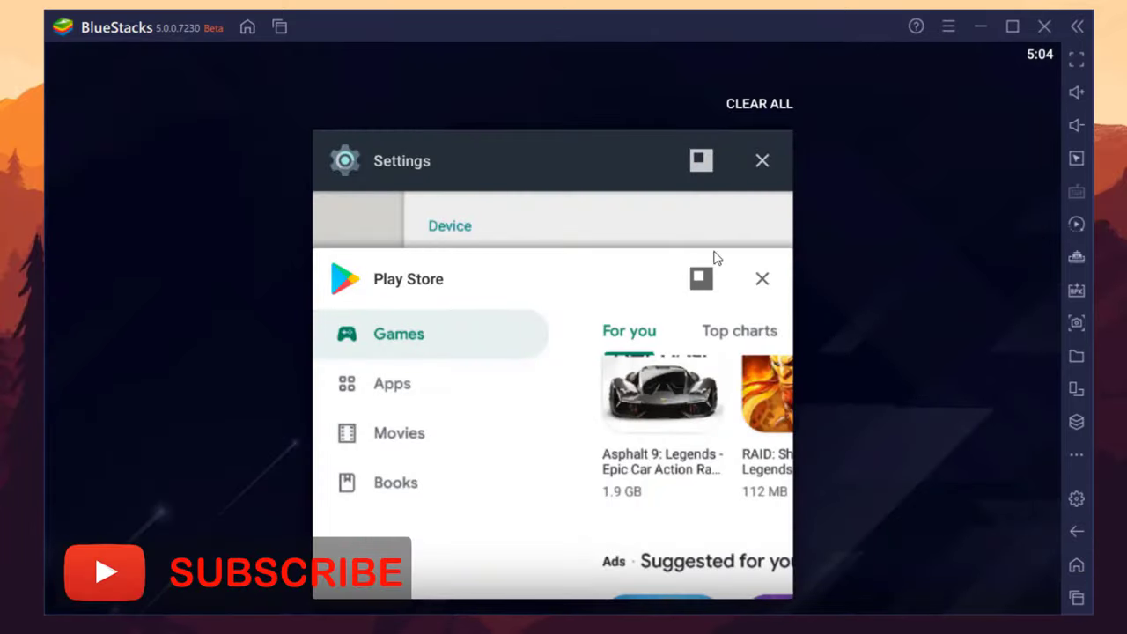
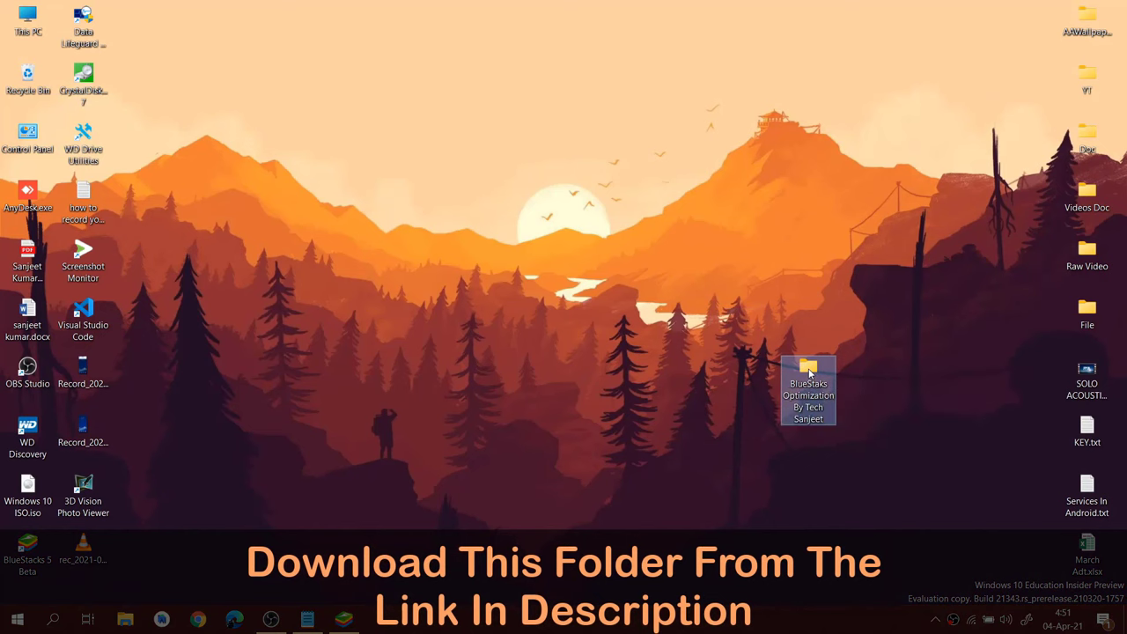
# Step: Open Ultimate performance Code.txt from the BlueStaks Optimization folder on the desktop and copy its powercfg command
pyautogui.doubleClick(810, 371)
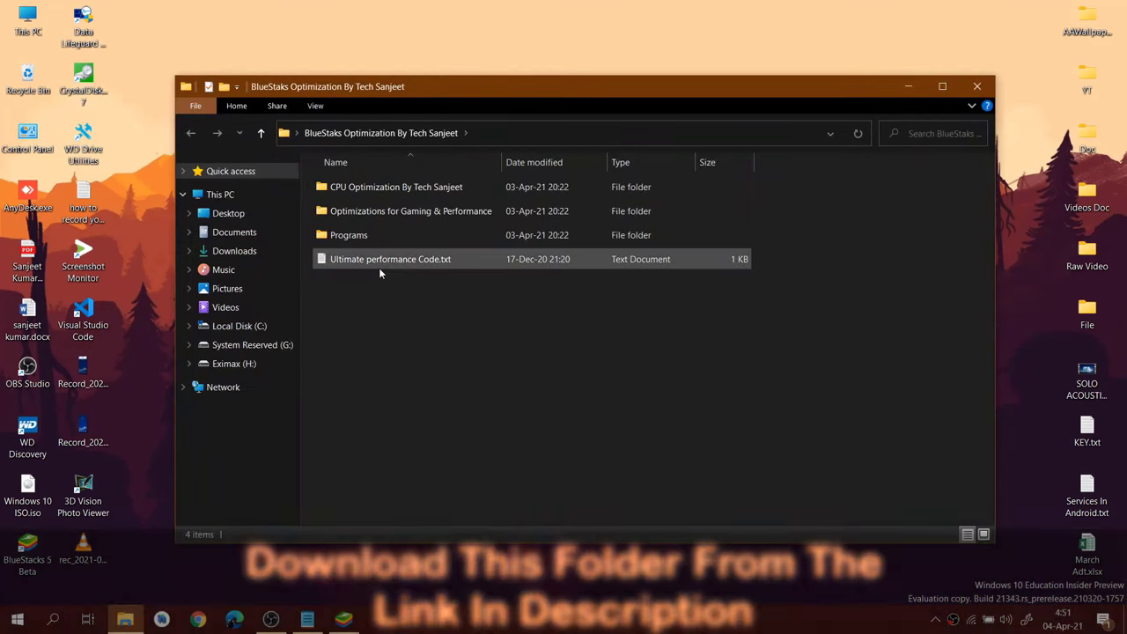
pyautogui.click(380, 266)
pyautogui.doubleClick(378, 264)
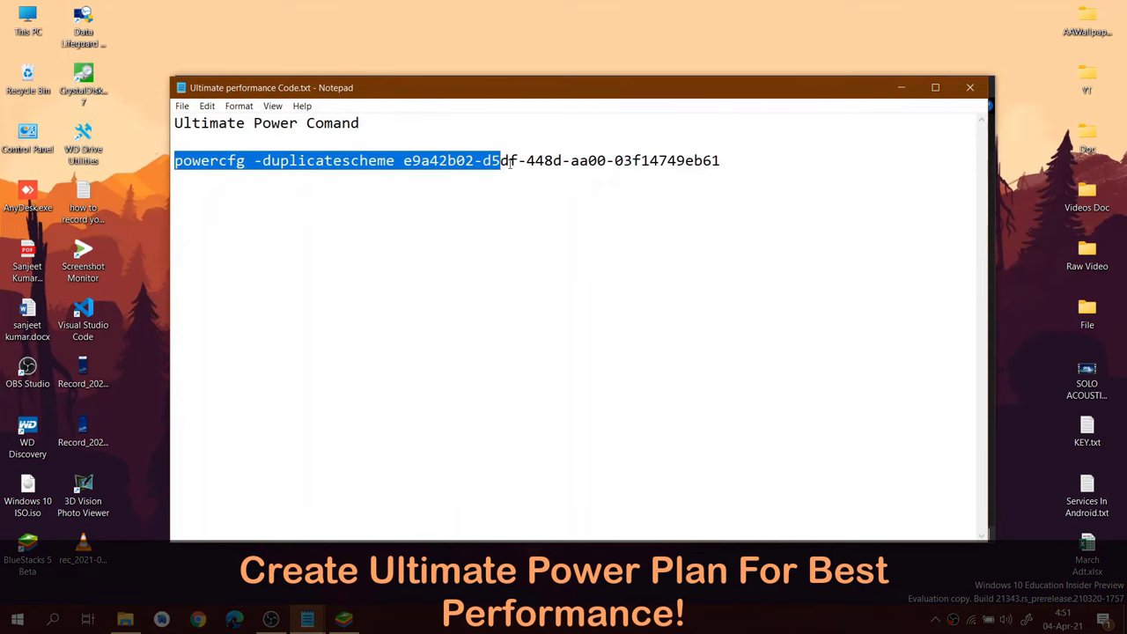
pyautogui.rightClick(697, 151)
pyautogui.click(731, 201)
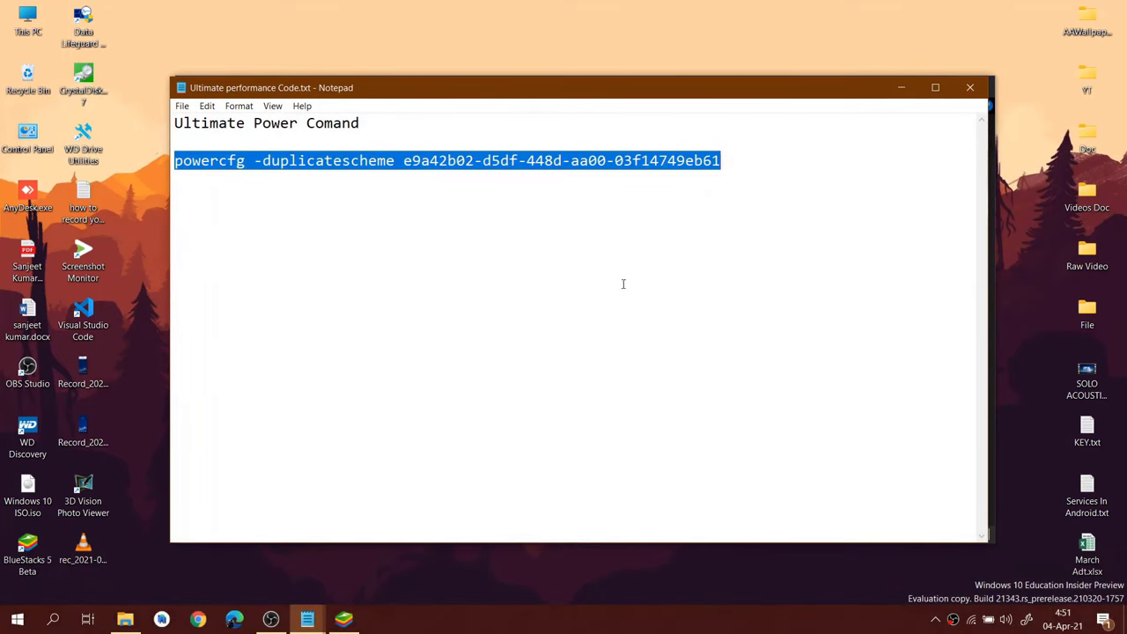
# Step: Run powercfg -duplicatescheme e9a42b02-d5df-448d-aa00-03f14749eb61 in an administrator Command Prompt, and close both it and the text file
pyautogui.click(55, 620)
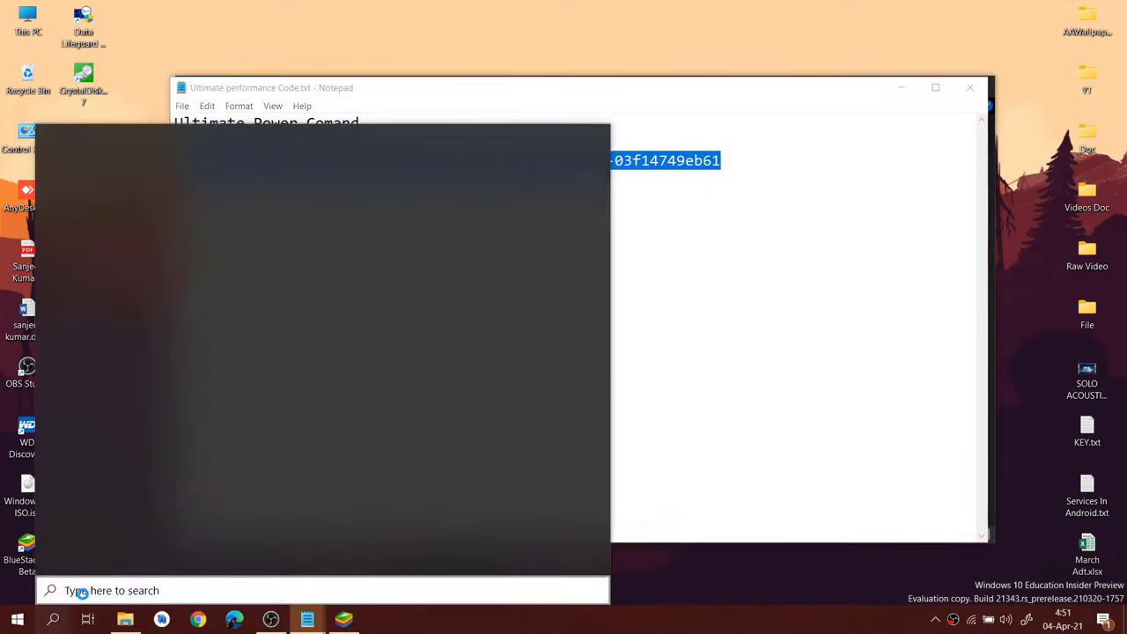
pyautogui.write('c')
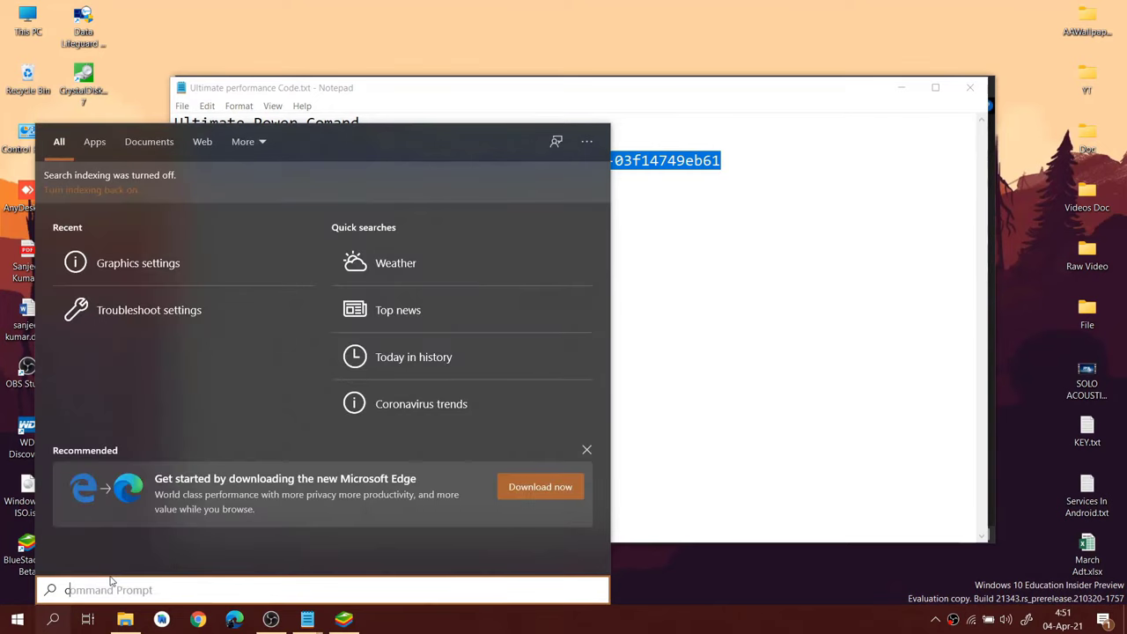
pyautogui.write('md')
pyautogui.click(418, 345)
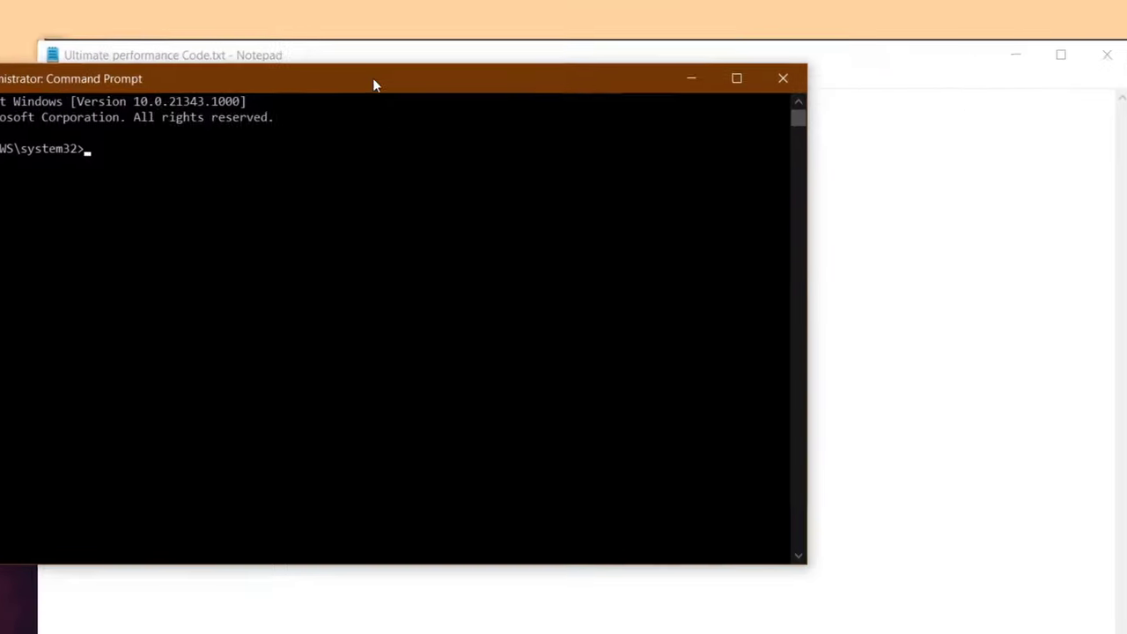
pyautogui.moveTo(372, 77); pyautogui.dragTo(565, 103)
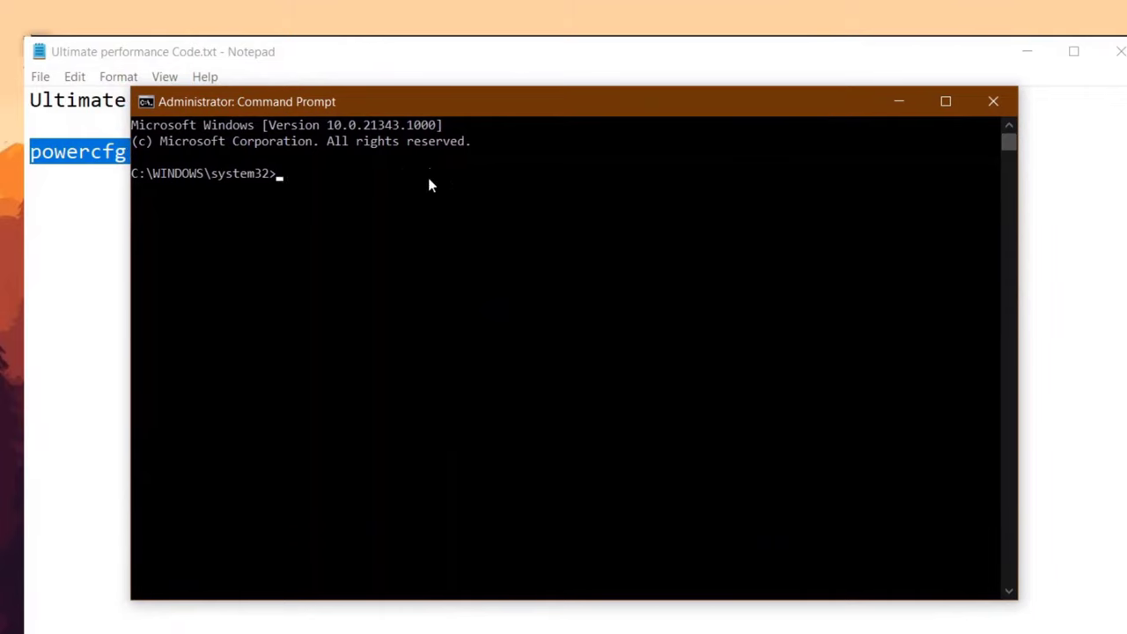
pyautogui.press('Return')
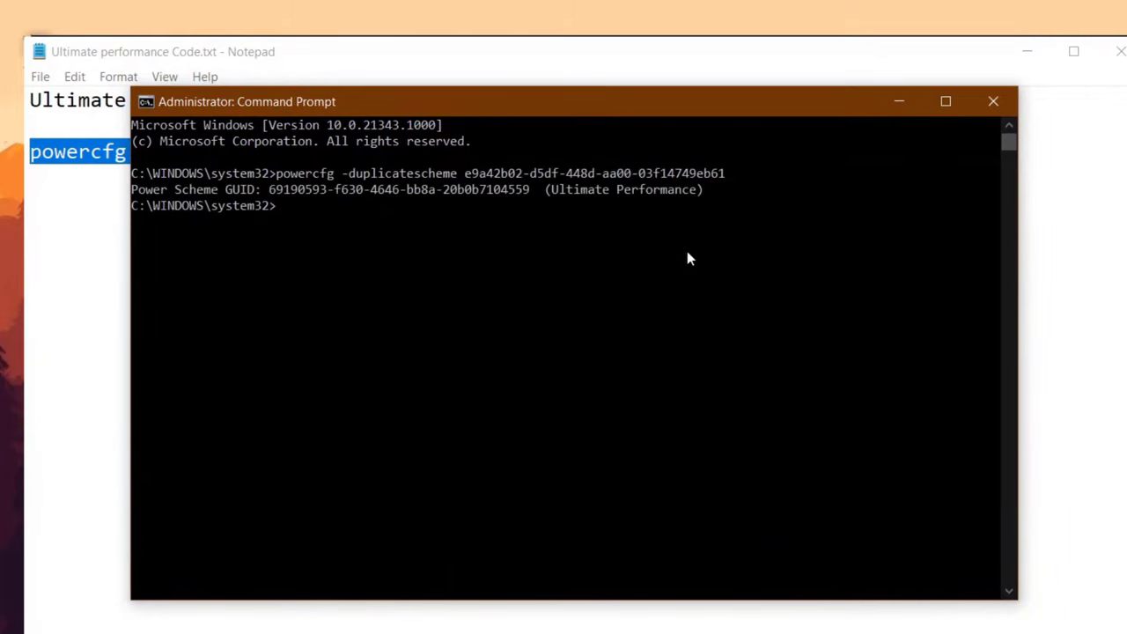
pyautogui.moveTo(652, 205); pyautogui.dragTo(704, 189)
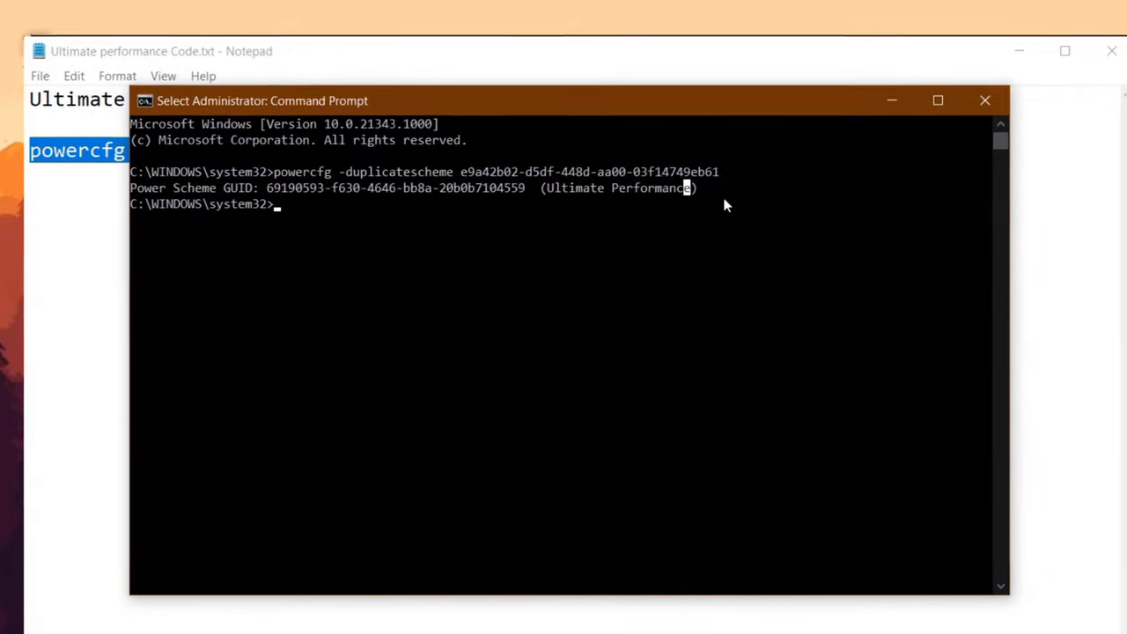
pyautogui.click(994, 101)
pyautogui.click(1064, 49)
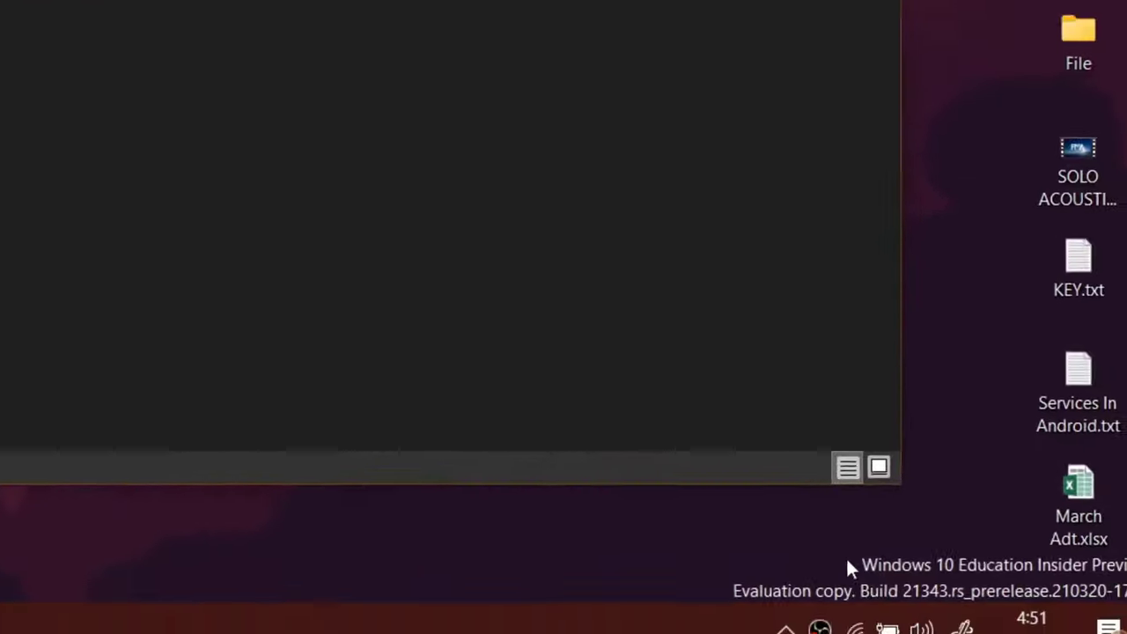
# Step: Open Power Options and bring up the plan settings of the Ultimate Performance plan listed under additional plans
pyautogui.rightClick(837, 604)
pyautogui.click(830, 554)
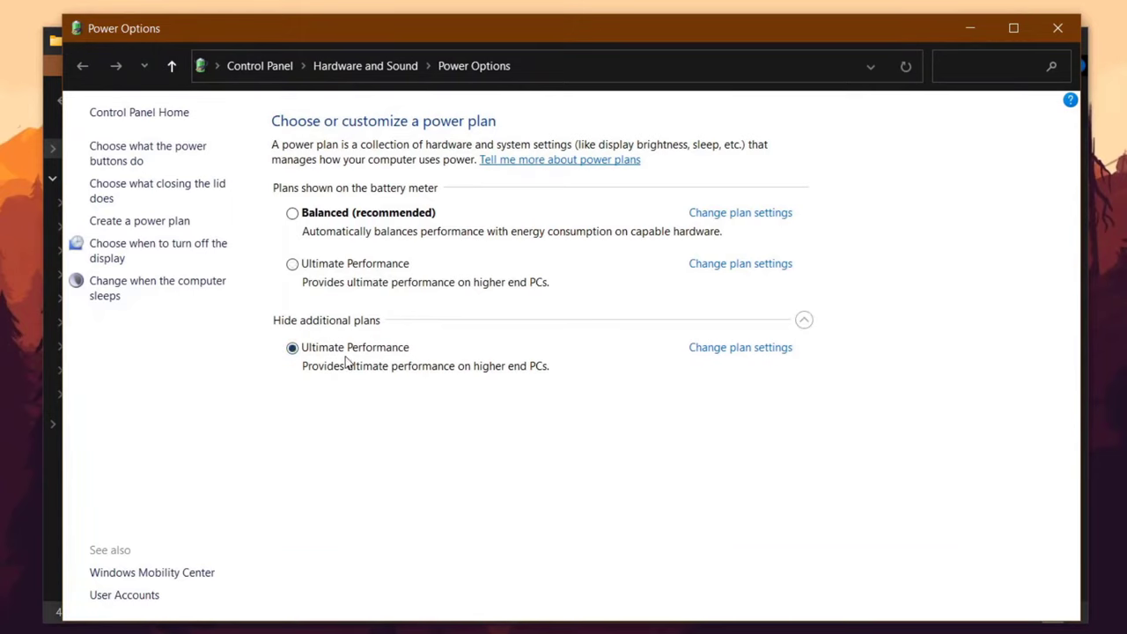
pyautogui.click(736, 350)
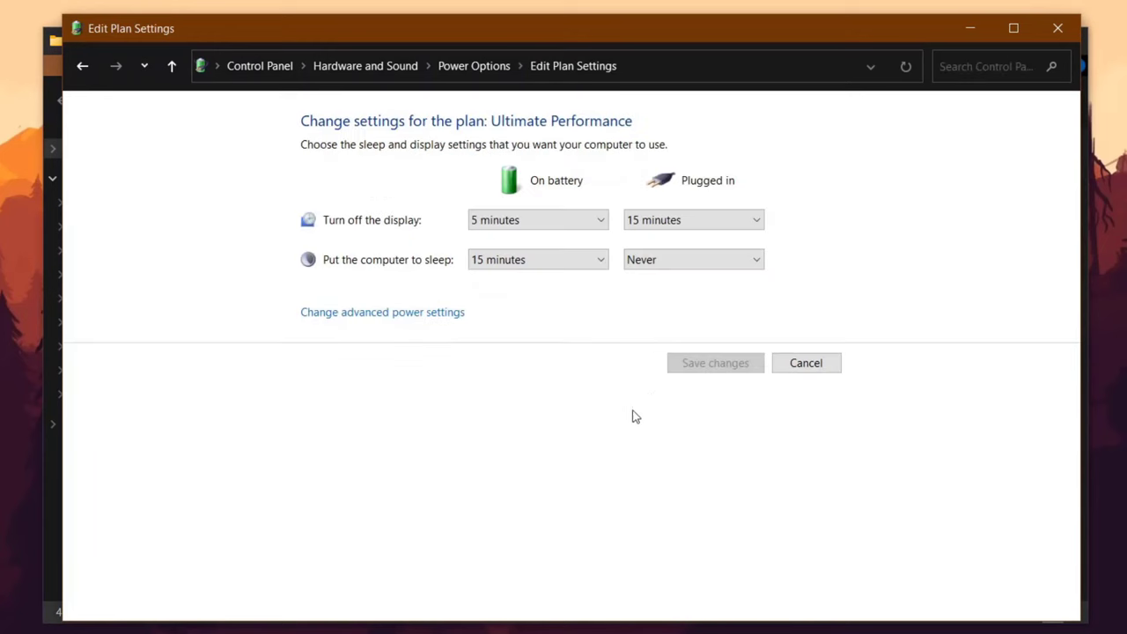
# Step: Open the Ultimate Performance plan's advanced power settings and check the maximum processor state under Processor power management
pyautogui.click(414, 314)
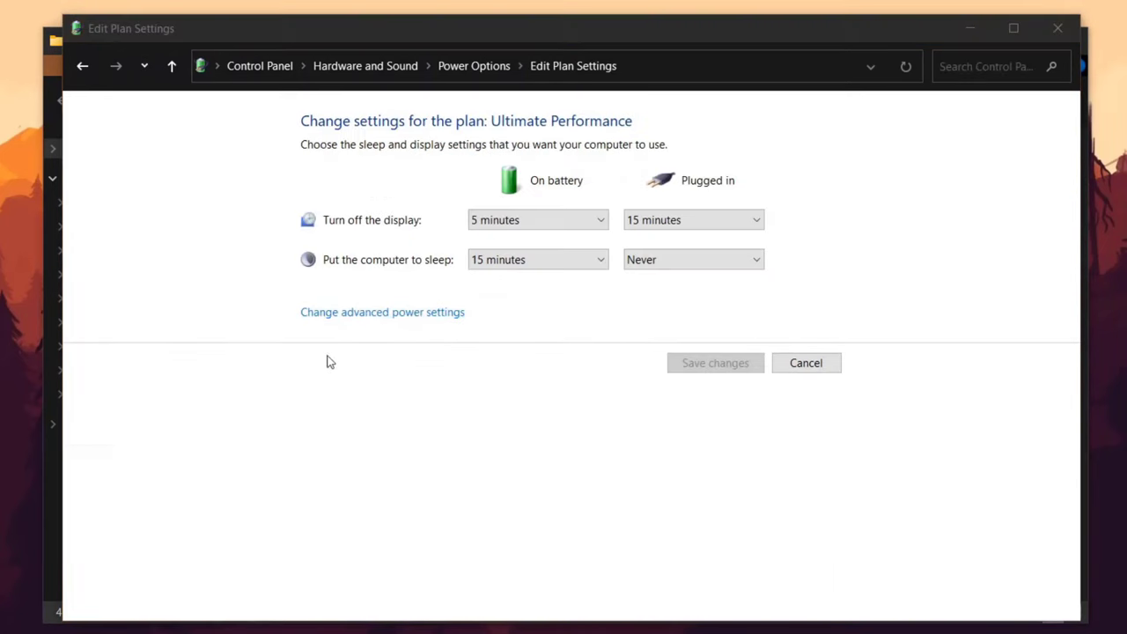
pyautogui.moveTo(109, 74); pyautogui.dragTo(571, 126)
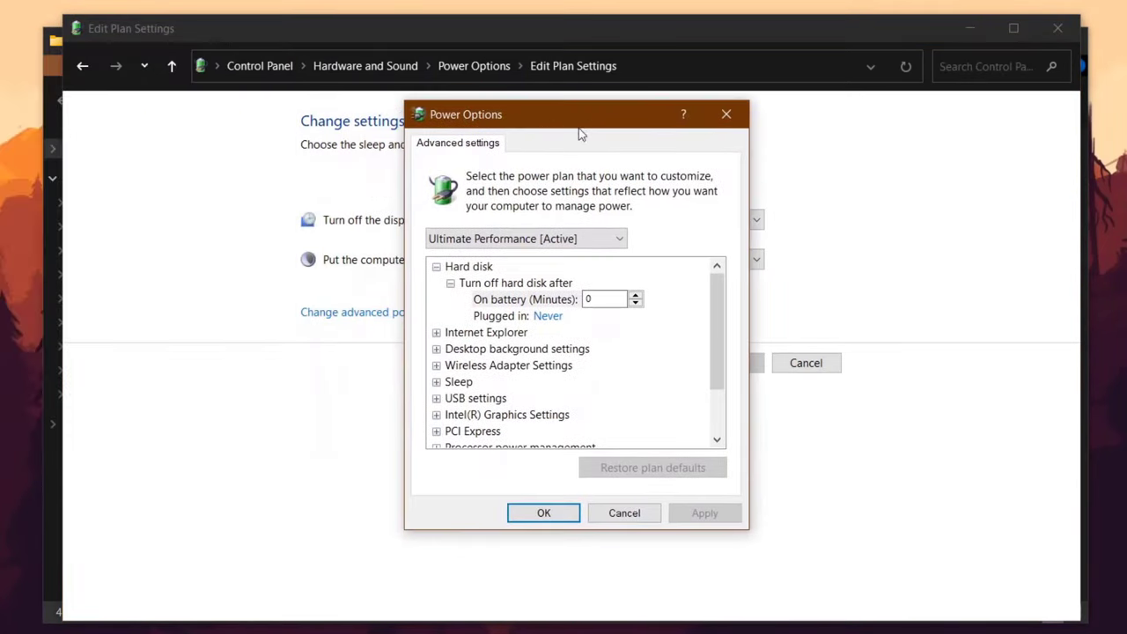
pyautogui.click(436, 266)
pyautogui.click(436, 398)
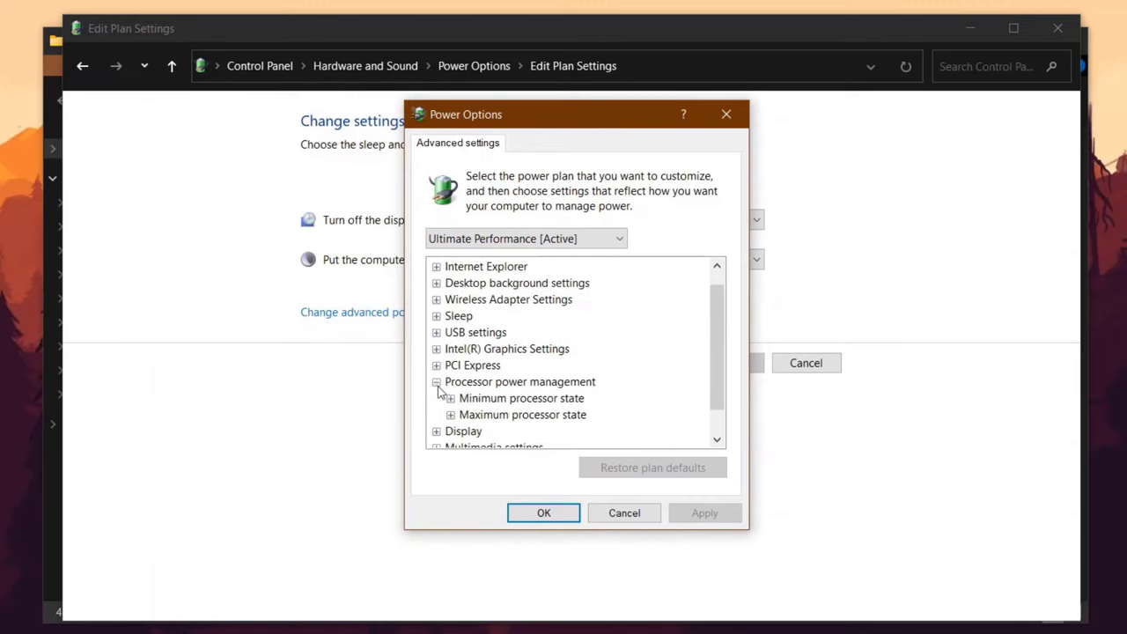
pyautogui.click(450, 415)
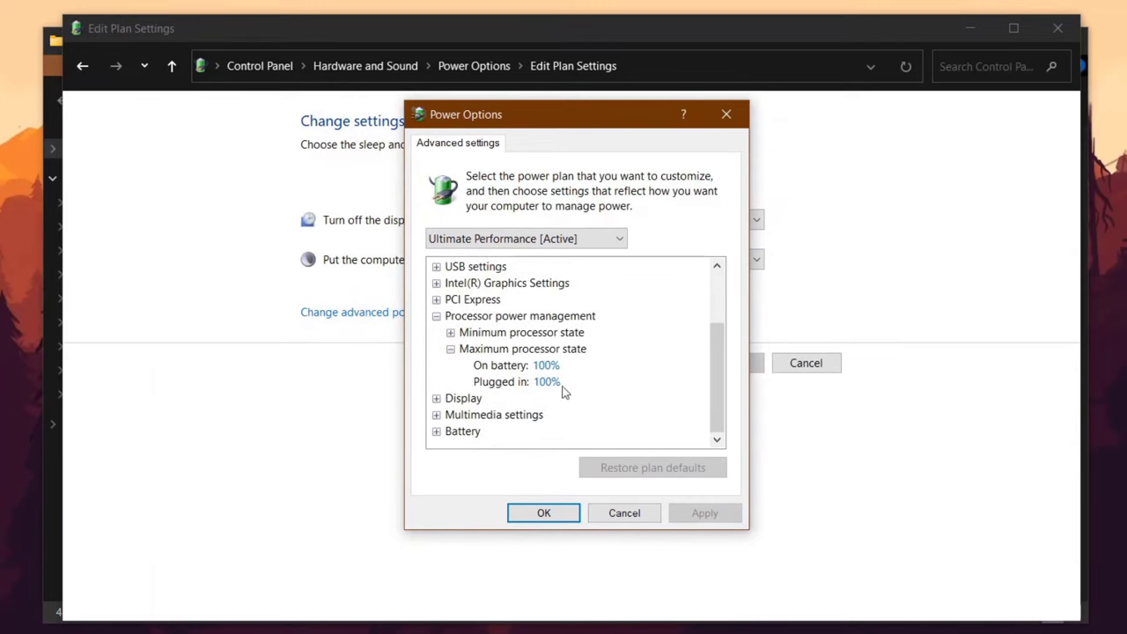
pyautogui.click(436, 316)
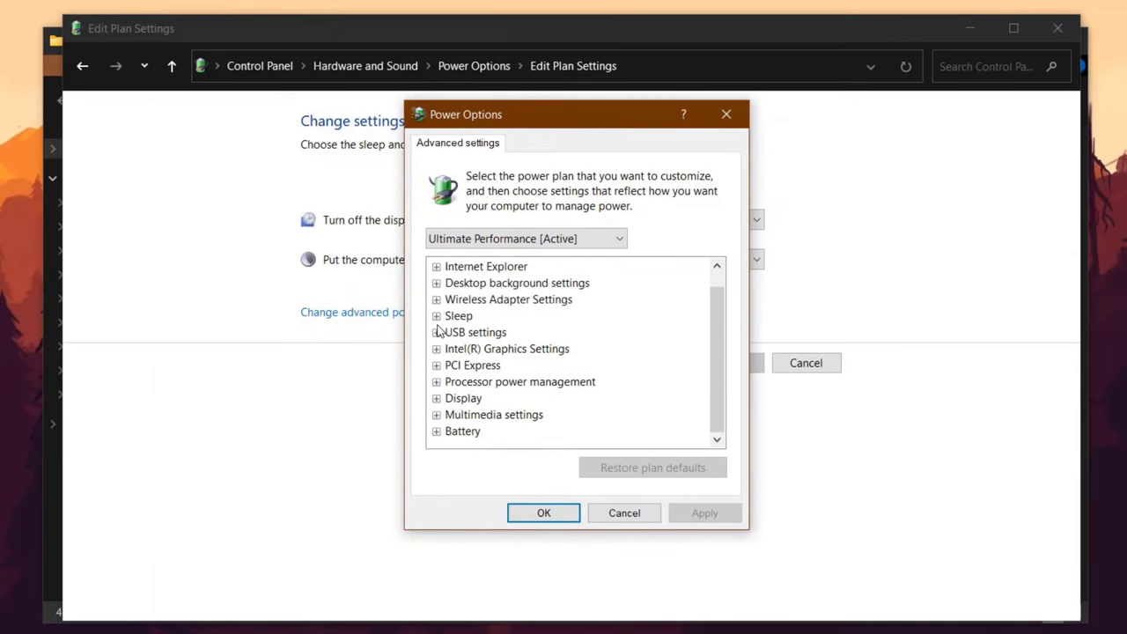
# Step: Set the plugged-in Intel(R) Graphics Power Plan to Maximum Performance
pyautogui.click(436, 349)
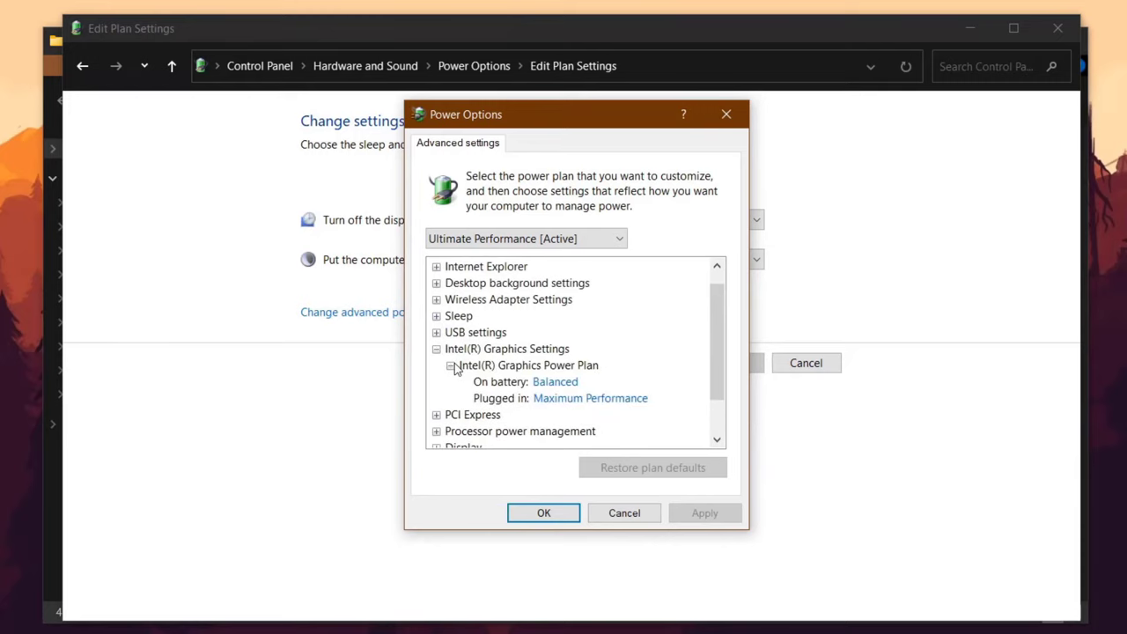
pyautogui.click(562, 401)
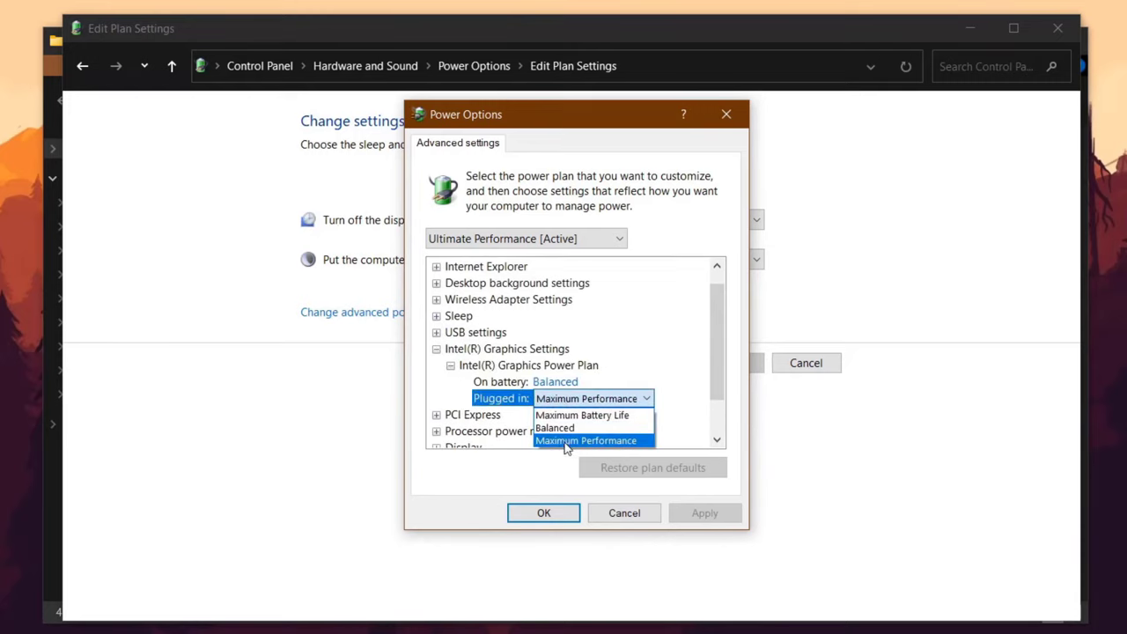
pyautogui.click(437, 350)
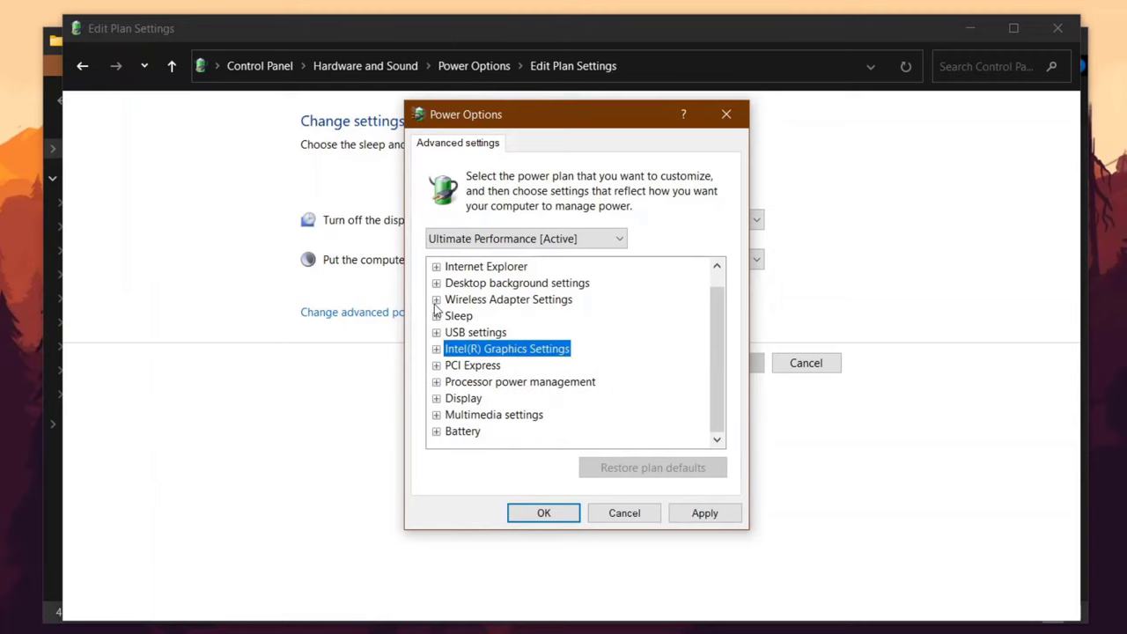
# Step: Set the wireless adapter's plugged-in Power Saving Mode to Maximum Performance
pyautogui.click(436, 301)
pyautogui.click(450, 317)
pyautogui.click(593, 350)
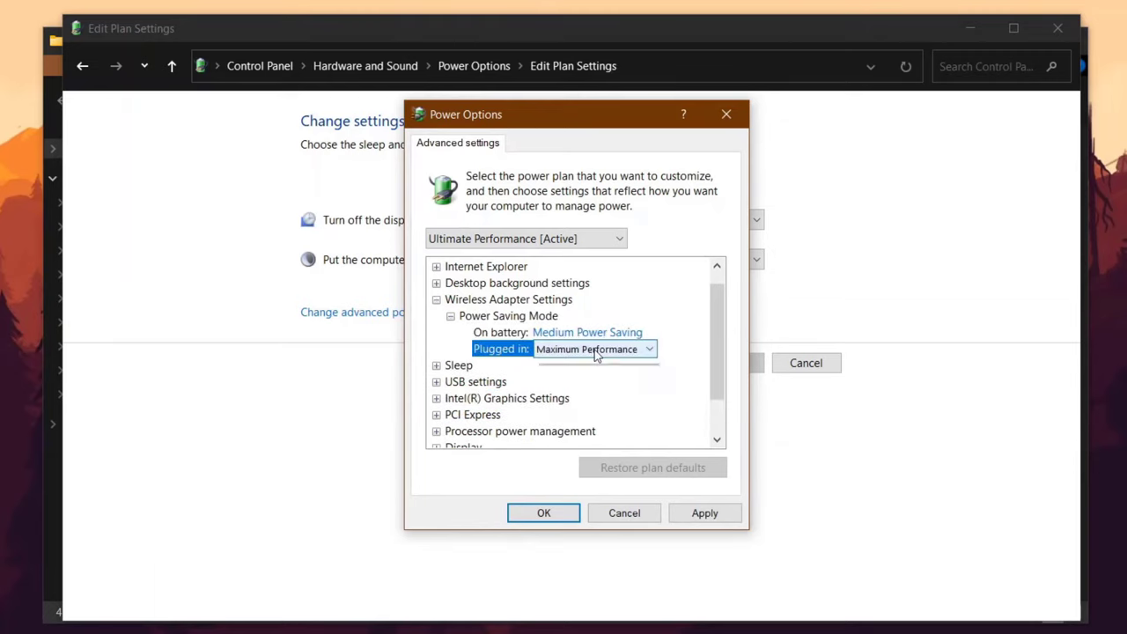
pyautogui.click(596, 350)
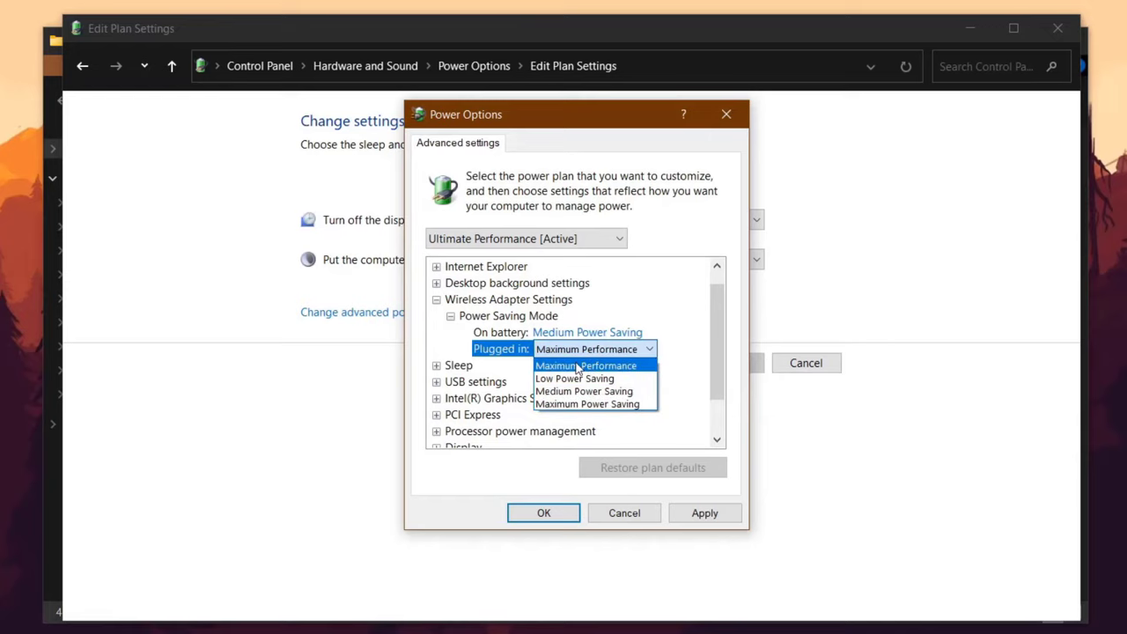
pyautogui.click(436, 300)
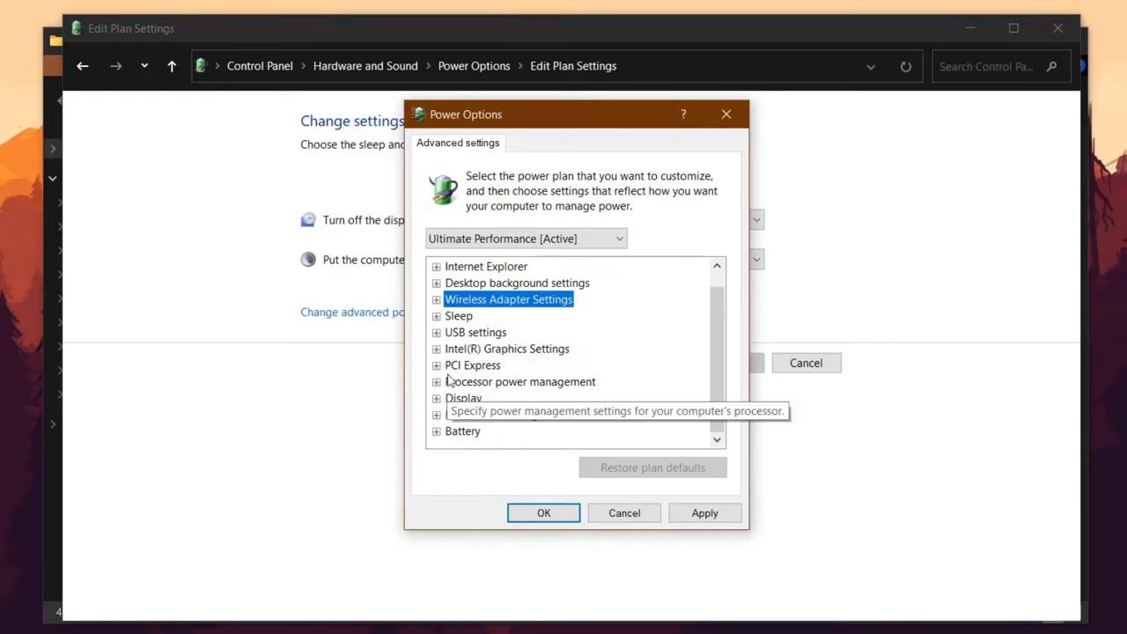
# Step: Set PCI Express Link State Power Management to Off when plugged in, accept the power settings and close the plan window
pyautogui.click(436, 366)
pyautogui.click(450, 383)
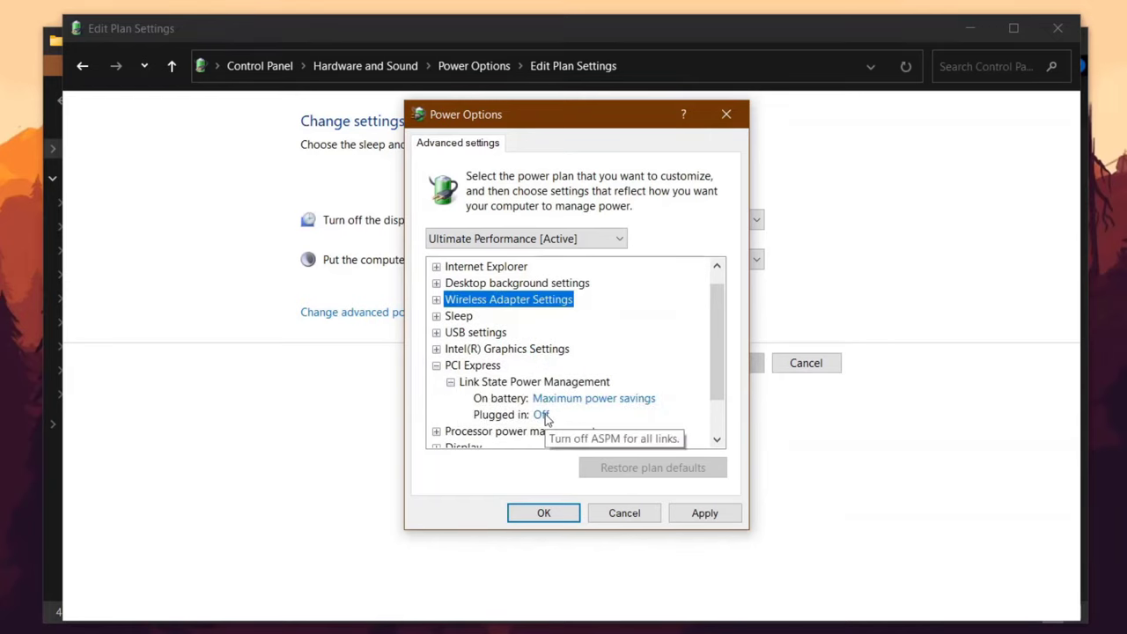
pyautogui.click(544, 415)
pyautogui.click(544, 418)
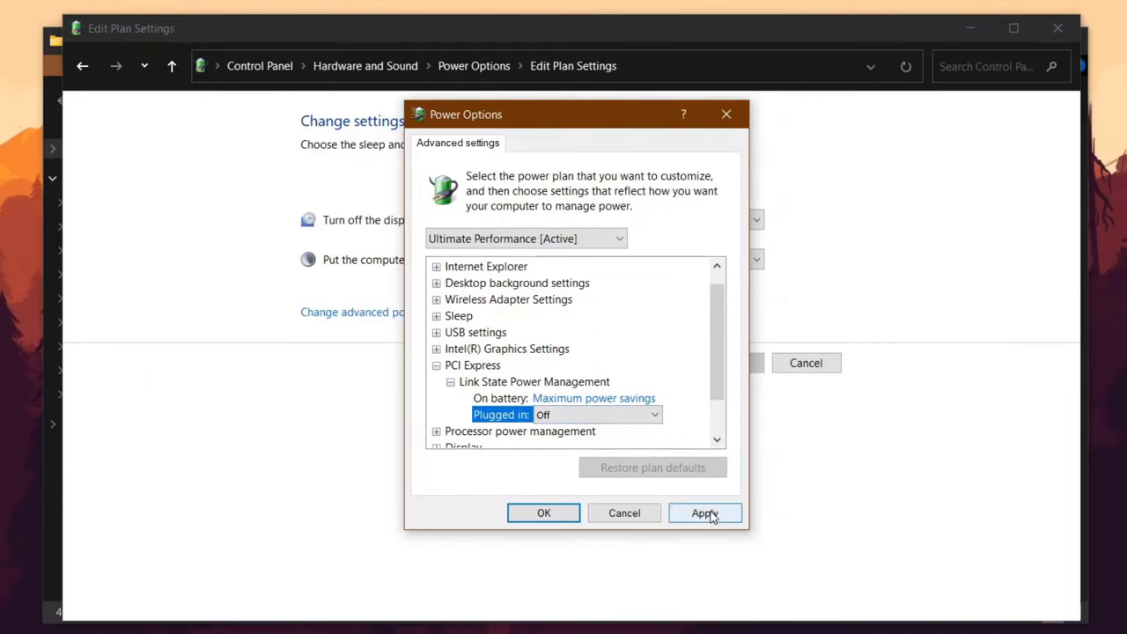
pyautogui.click(543, 514)
pyautogui.hotkey('alt', 'F4')
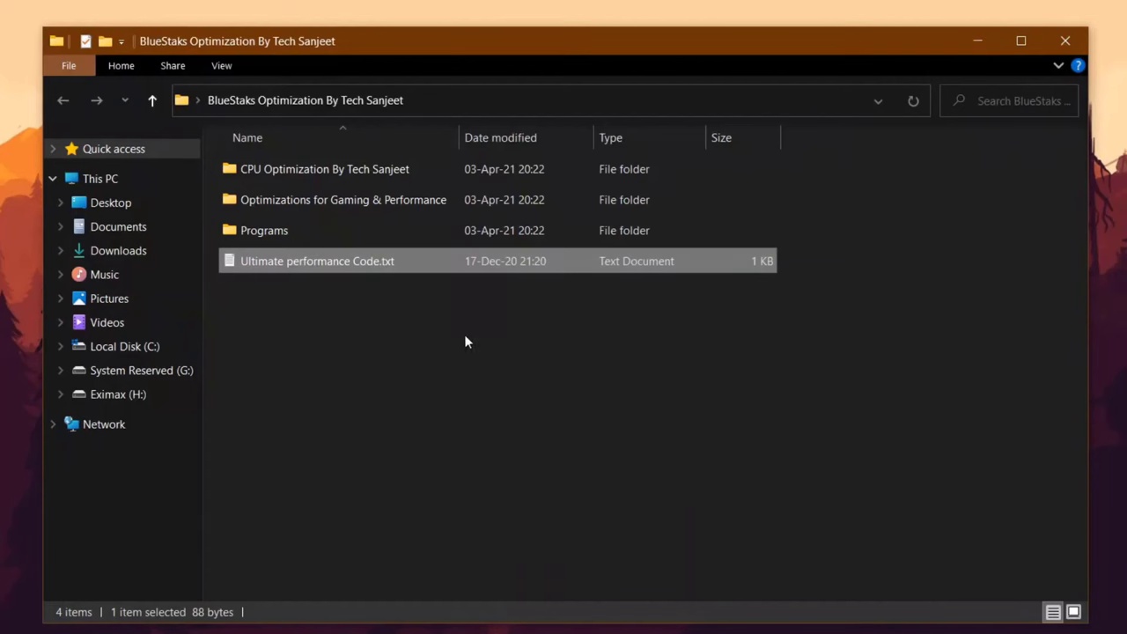
# Step: Open the CPU Optimization folder and review the contents of CPU Optimize.reg in Notepad, including its Tasks\Games registry key, and close it
pyautogui.doubleClick(304, 174)
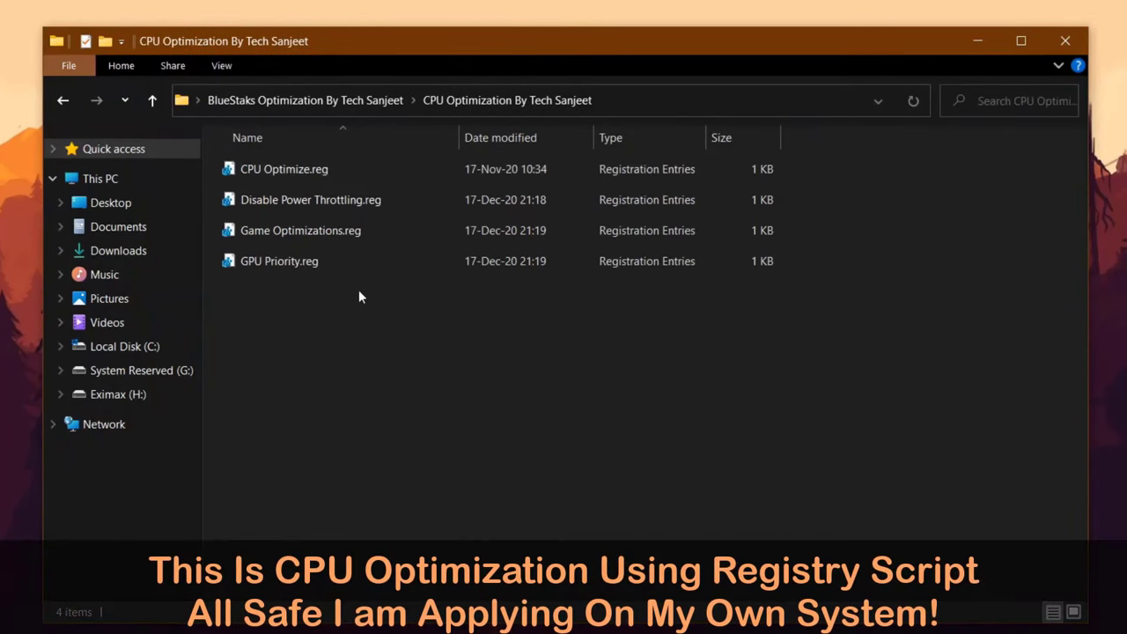
pyautogui.click(313, 172)
pyautogui.rightClick(323, 176)
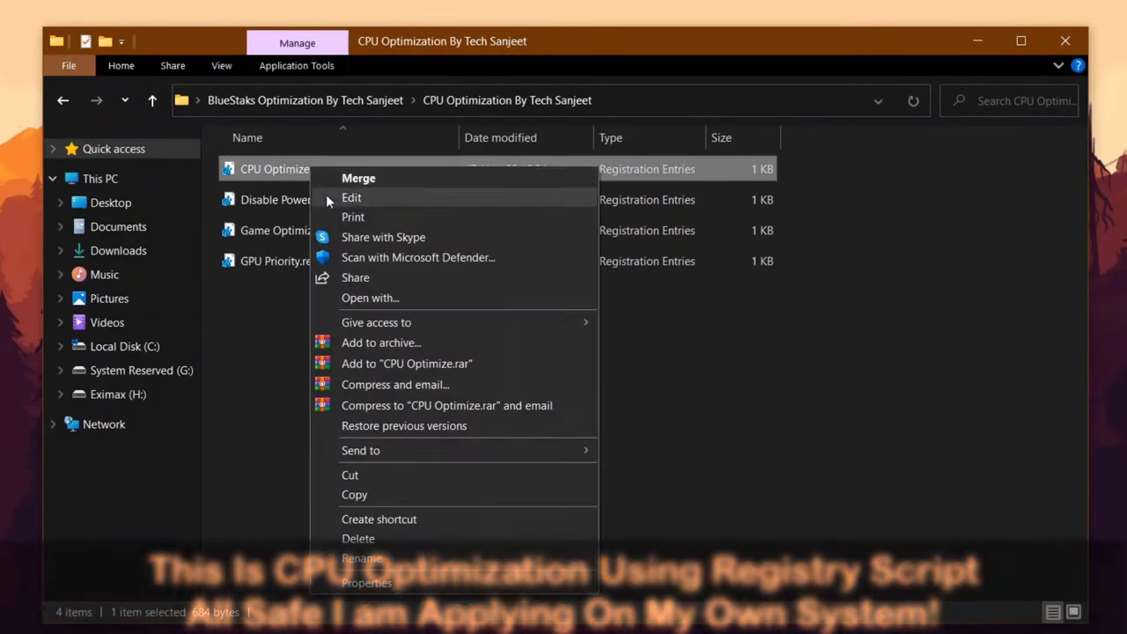
pyautogui.click(339, 196)
pyautogui.moveTo(384, 351); pyautogui.dragTo(49, 84)
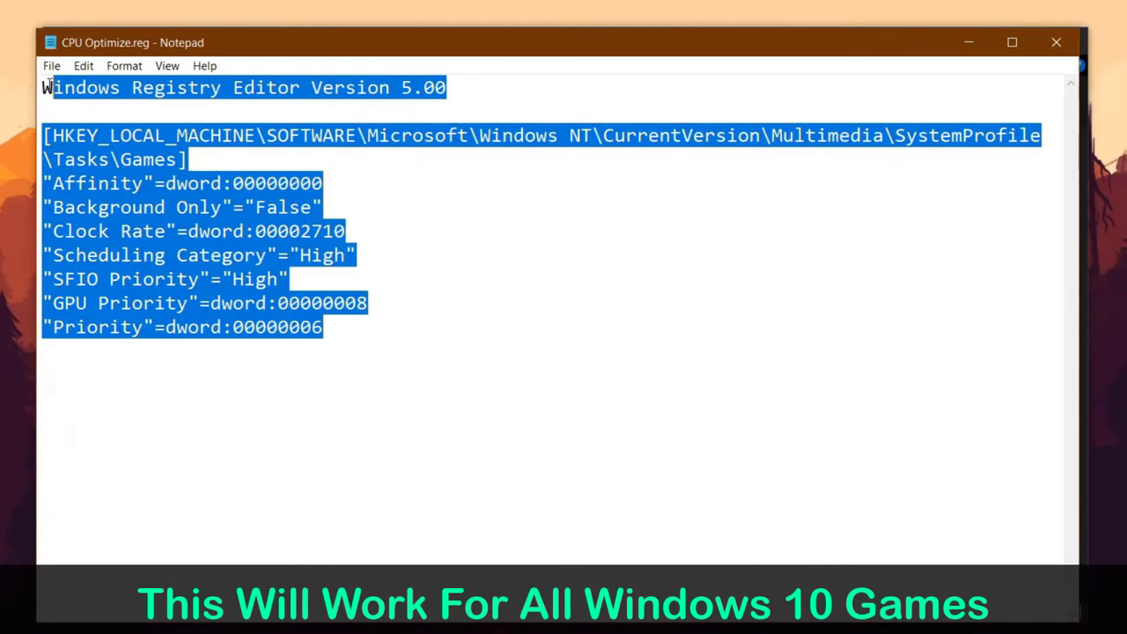
pyautogui.click(179, 160)
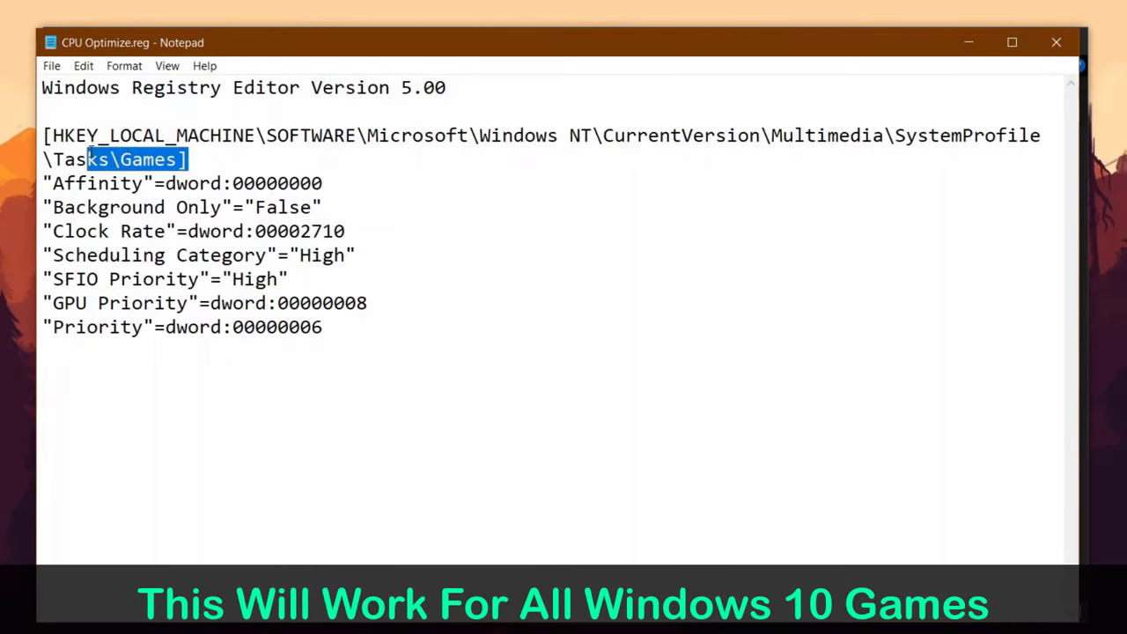
pyautogui.click(1057, 42)
# Step: Merge CPU Optimize.reg into the registry and dismiss the confirmation
pyautogui.rightClick(304, 173)
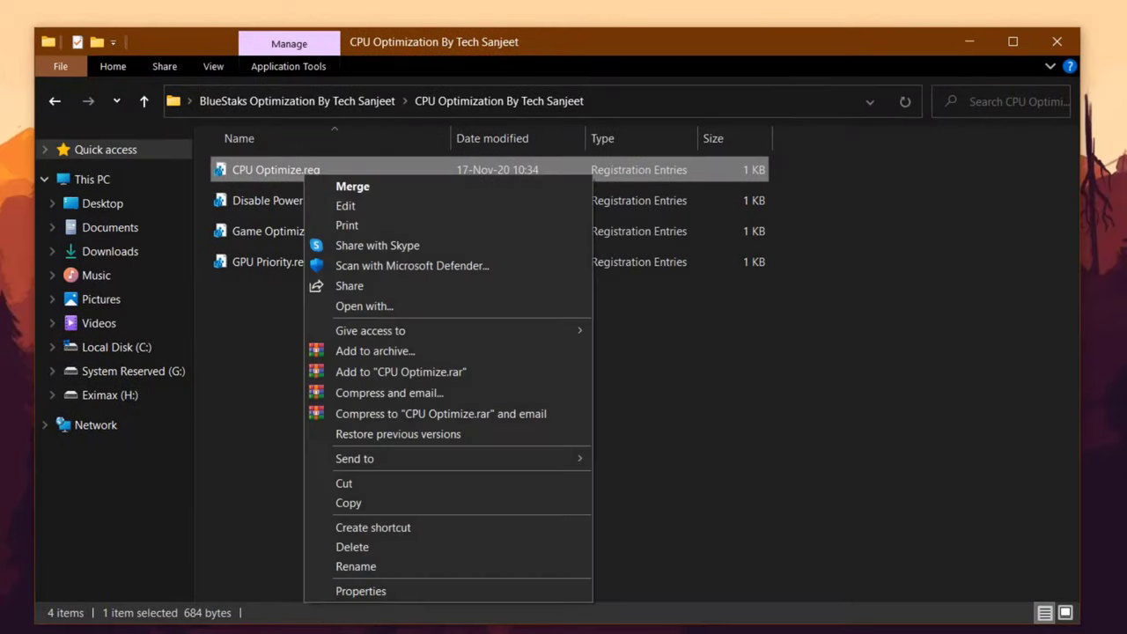
pyautogui.click(353, 186)
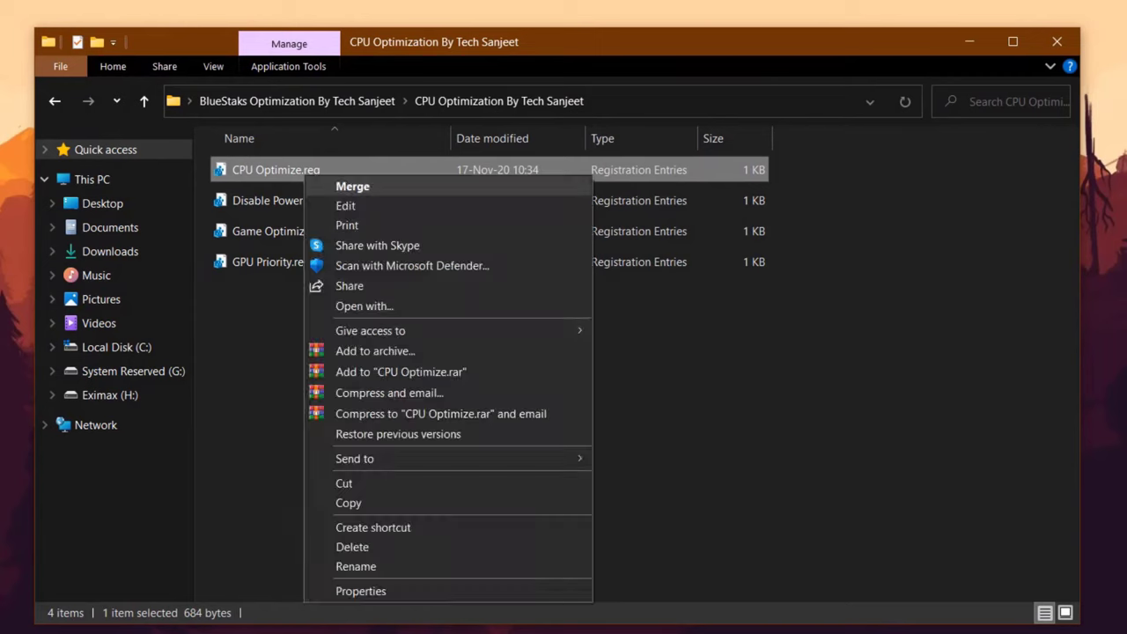
pyautogui.click(352, 186)
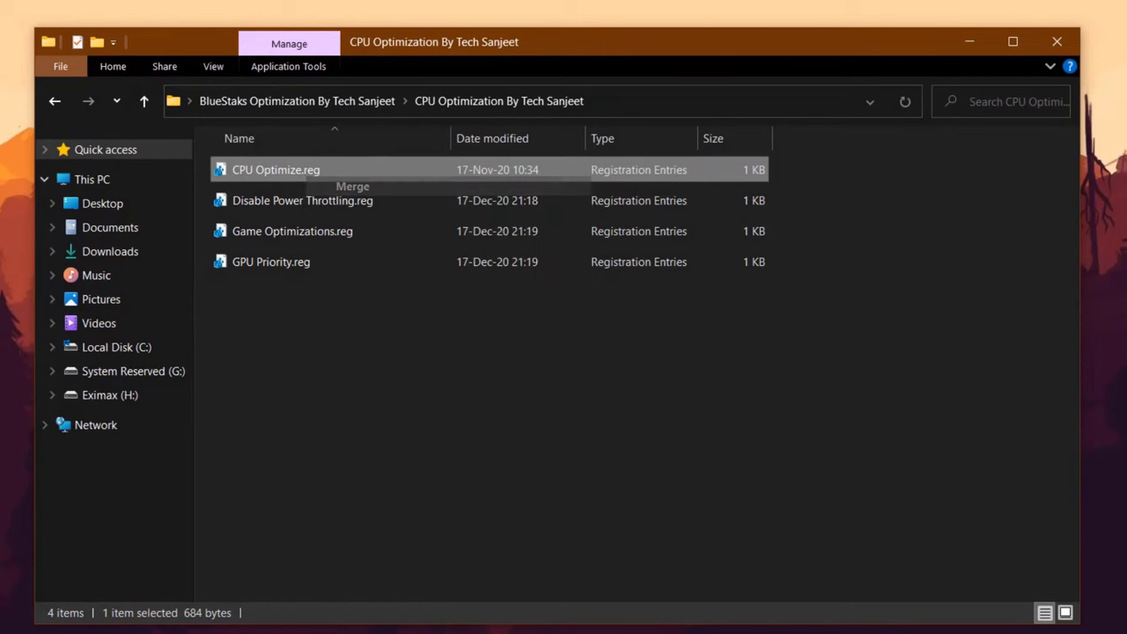
pyautogui.click(675, 356)
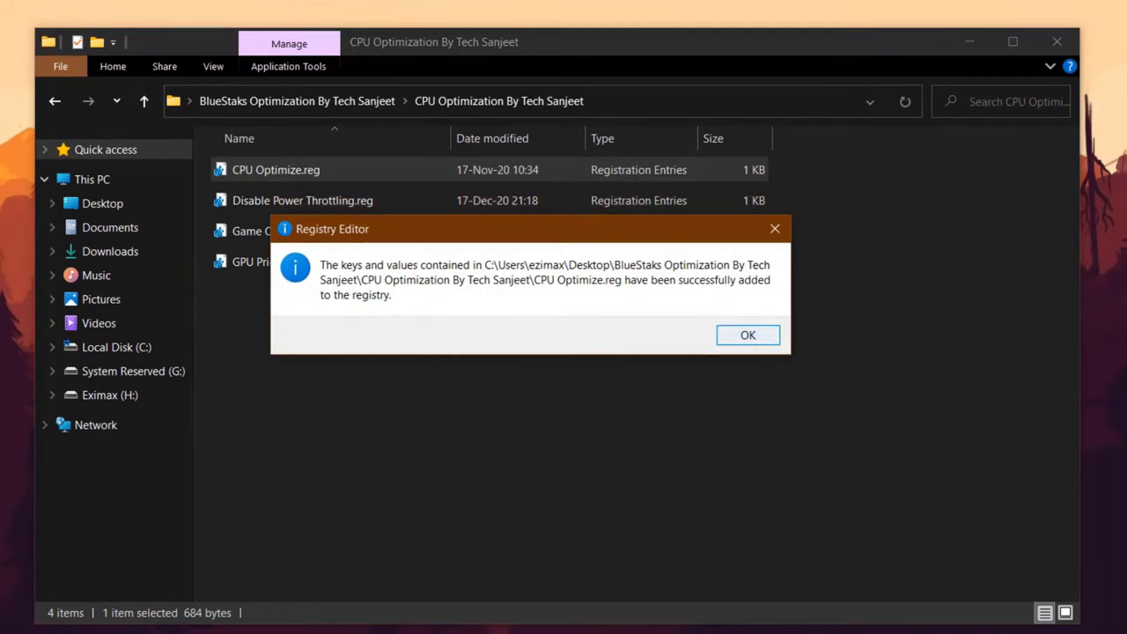
pyautogui.click(747, 334)
# Step: Merge Disable Power Throttling.reg from the CPU Optimization folder into the registry
pyautogui.click(303, 201)
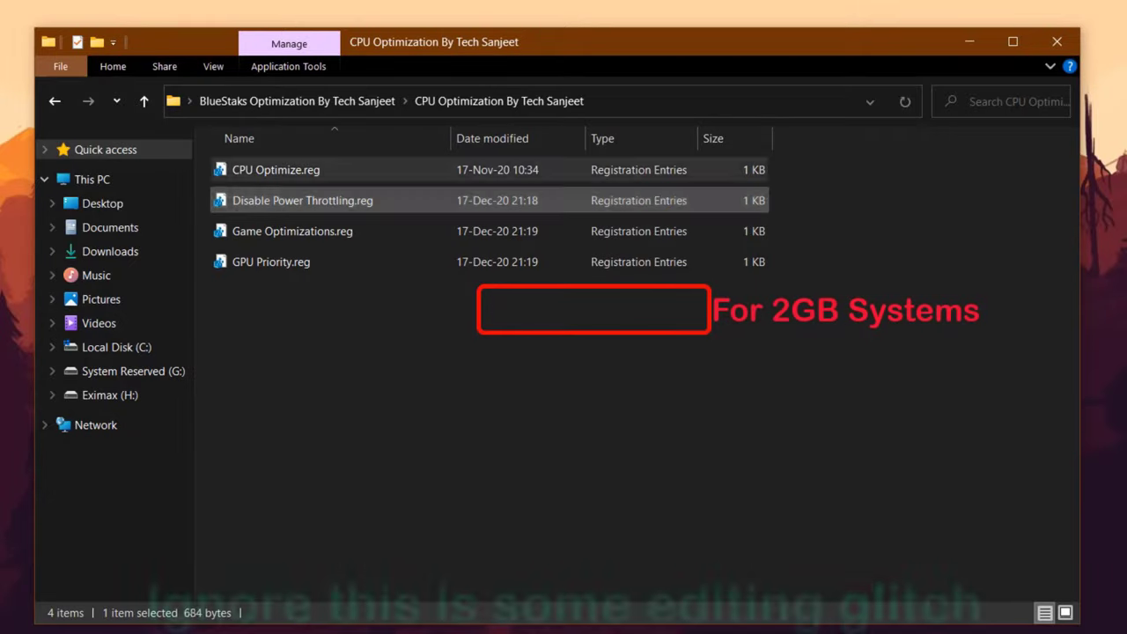
pyautogui.doubleClick(303, 201)
pyautogui.click(675, 356)
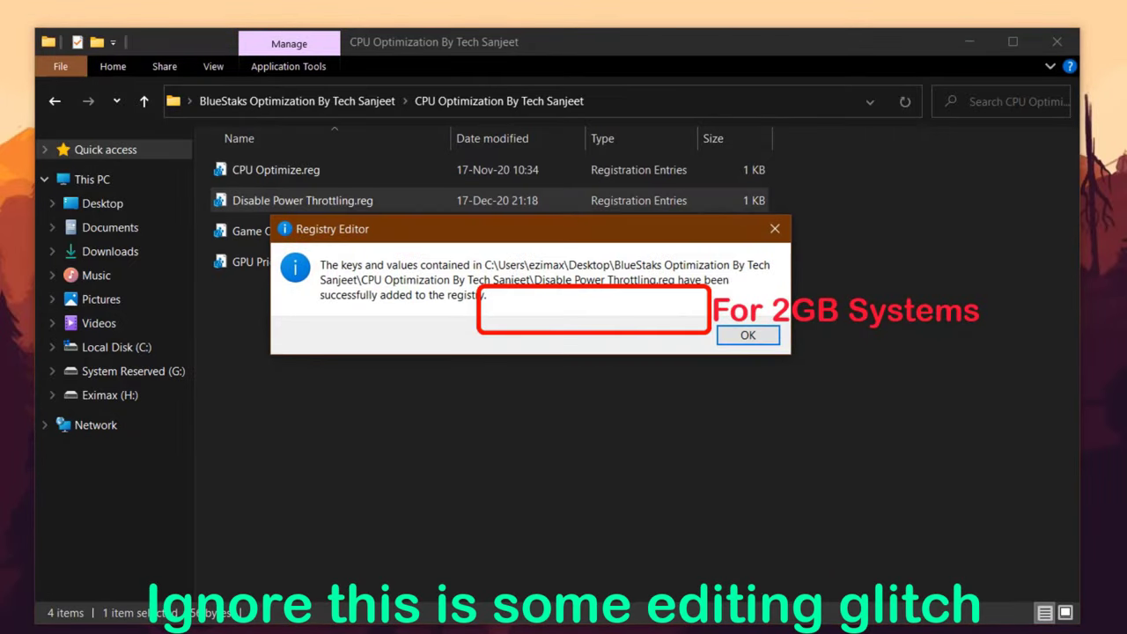
pyautogui.press('Return')
# Step: Merge Game Optimizations.reg from the CPU Optimization folder into the registry
pyautogui.click(292, 231)
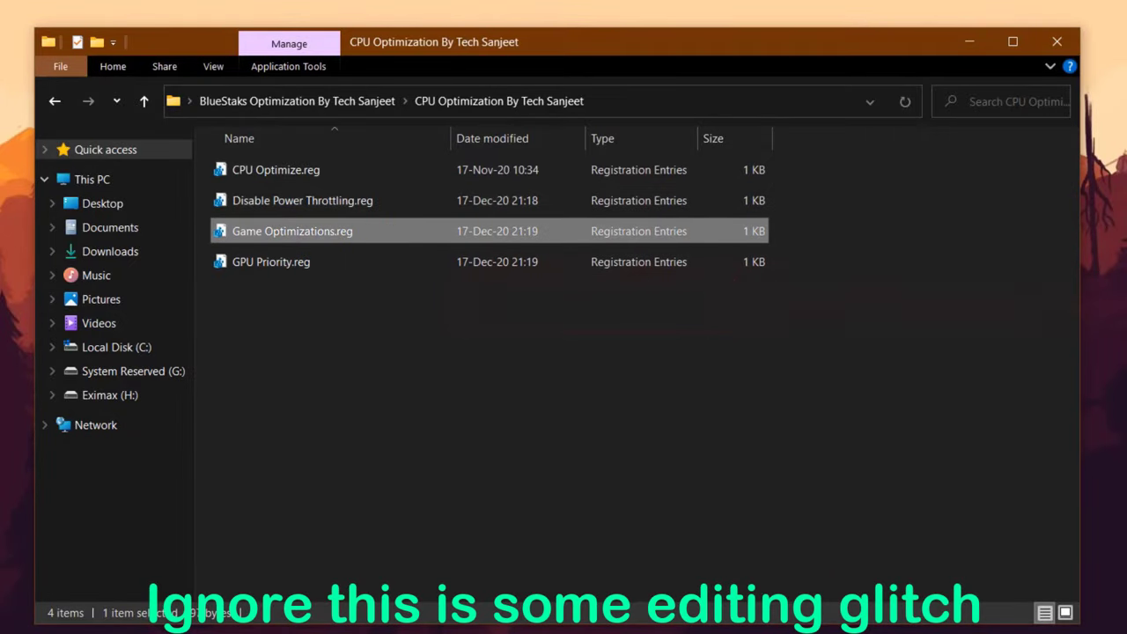
pyautogui.doubleClick(292, 230)
pyautogui.click(675, 356)
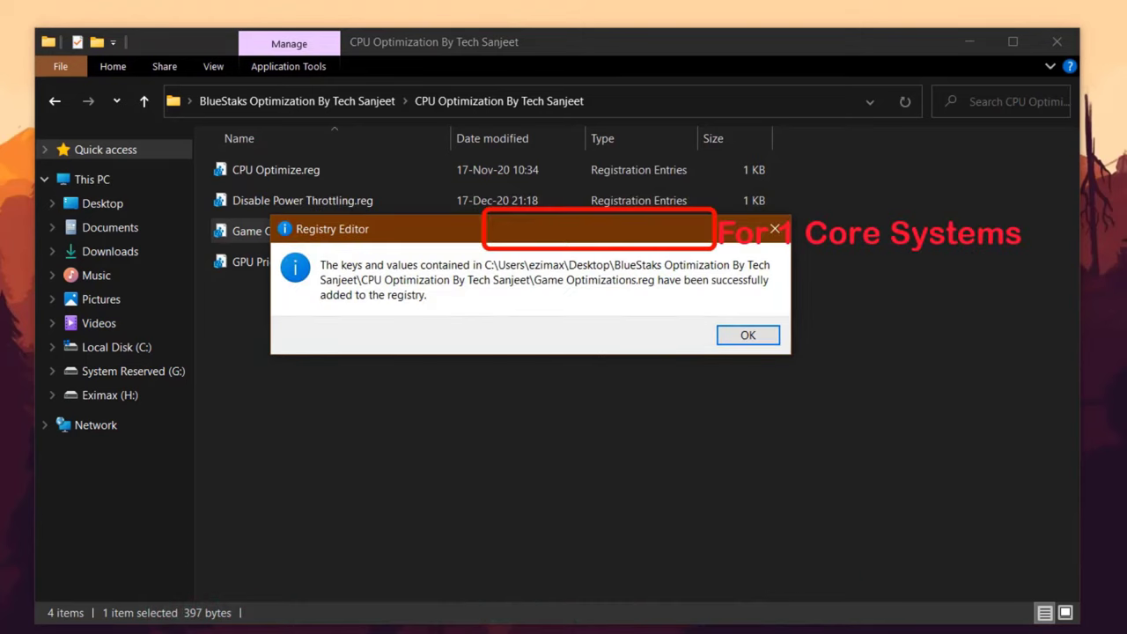
pyautogui.press('Return')
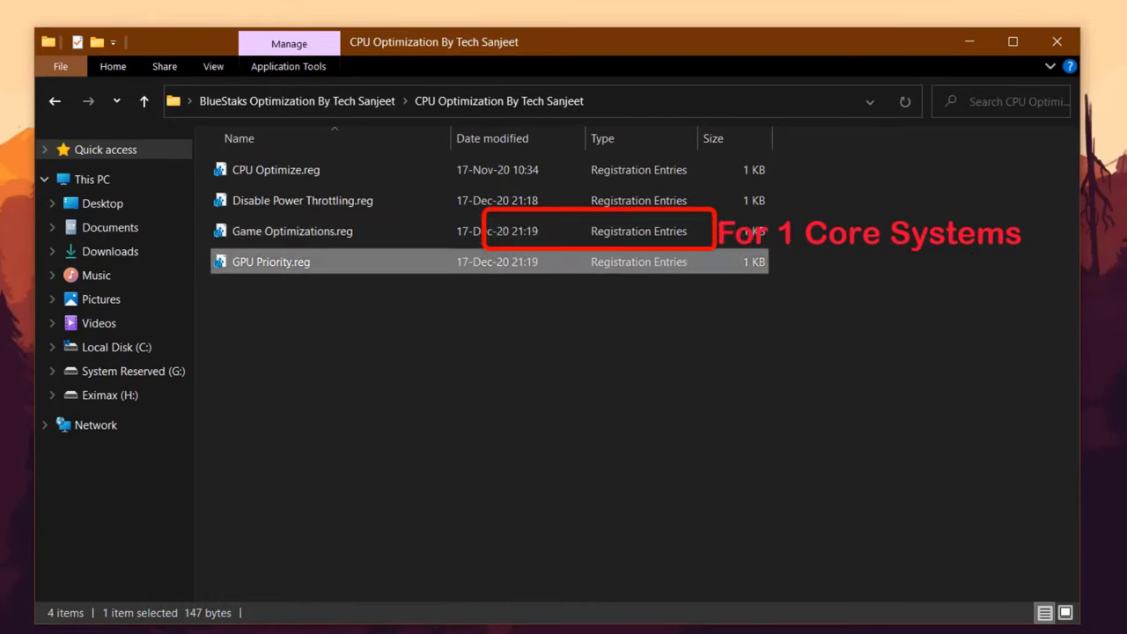
# Step: Merge GPU Priority.reg from the CPU Optimization folder into the registry
pyautogui.doubleClick(272, 262)
pyautogui.click(675, 357)
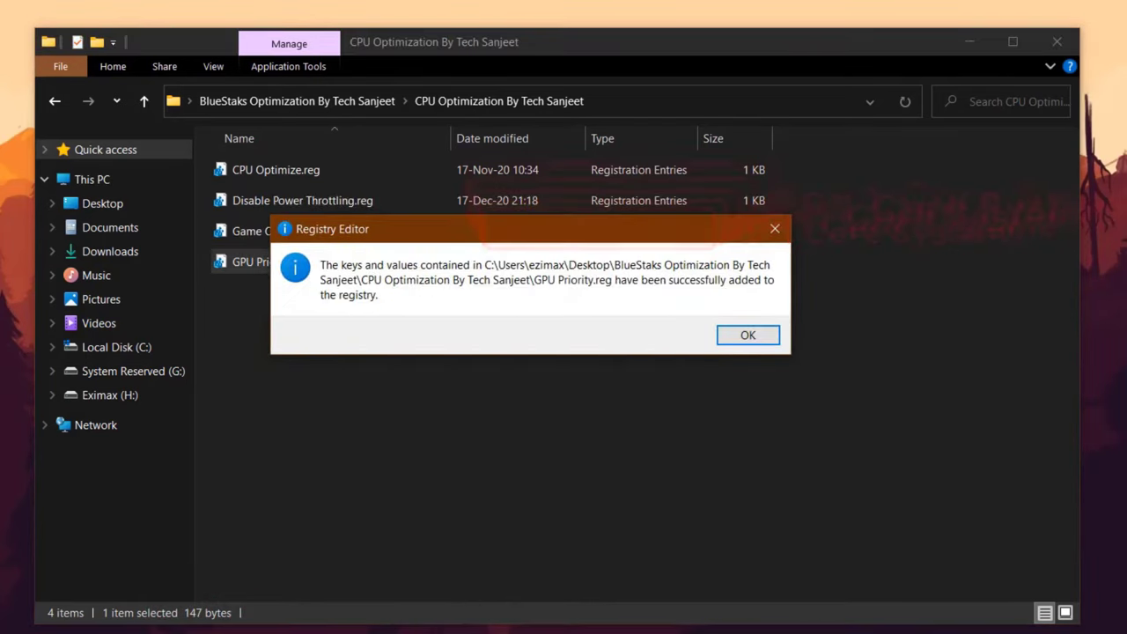
pyautogui.press('Return')
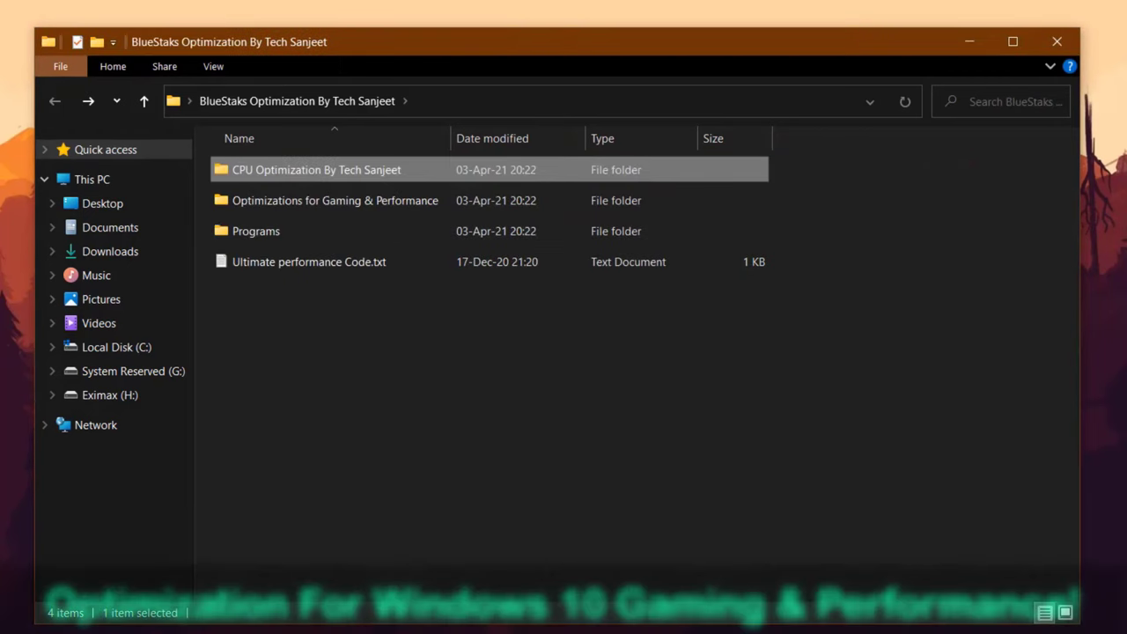
# Step: Go to the Optimizations for Gaming & Performance folder and merge CPU Optimization for Gameing.reg into the registry
pyautogui.doubleClick(291, 194)
pyautogui.click(318, 169)
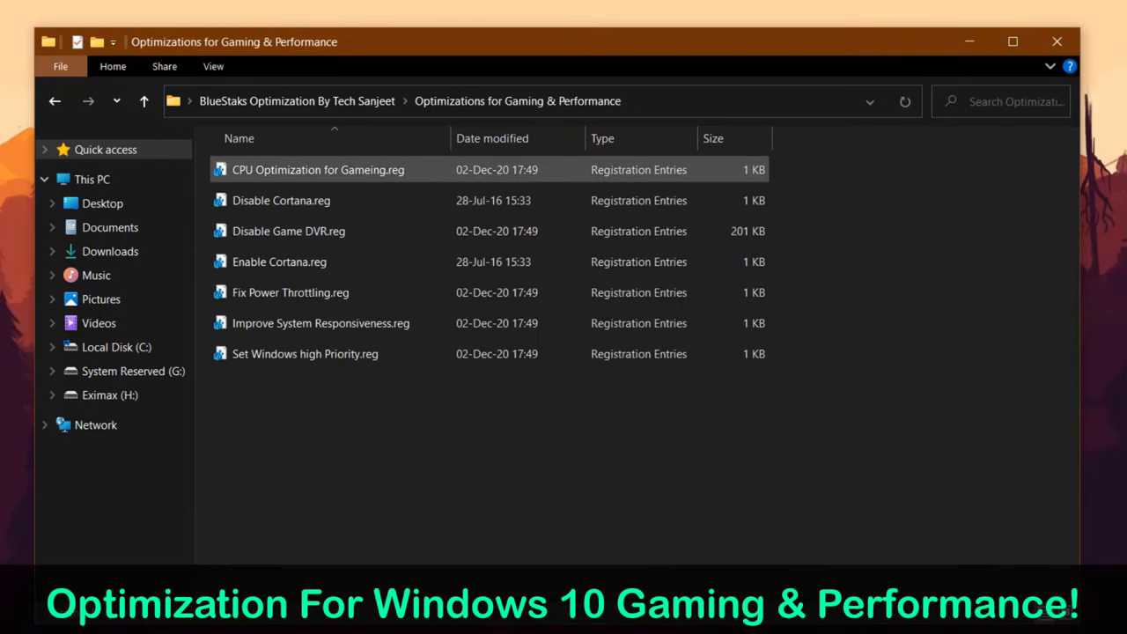
pyautogui.doubleClick(255, 170)
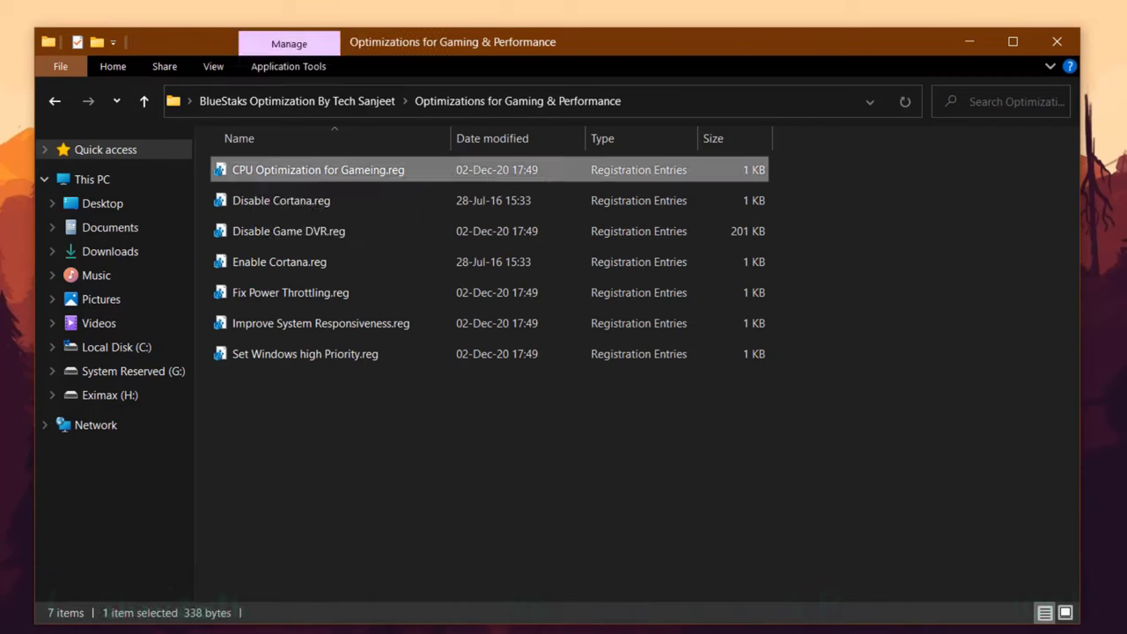
pyautogui.press('Return')
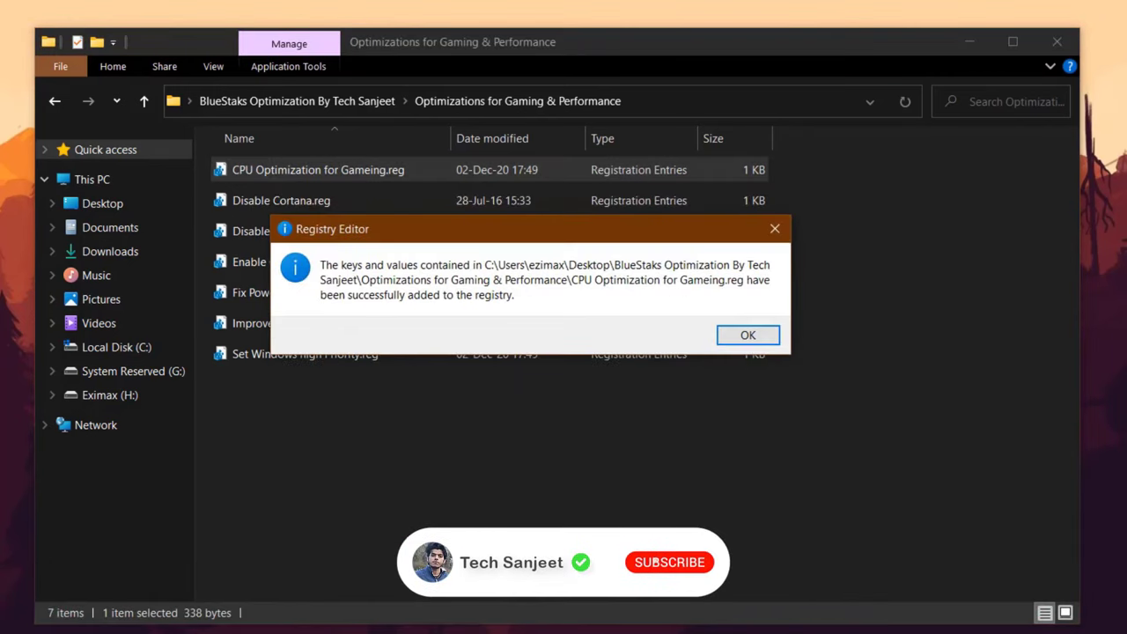
pyautogui.press('Return')
# Step: Merge Disable Cortana.reg from the Optimizations for Gaming & Performance folder into the registry
pyautogui.click(282, 200)
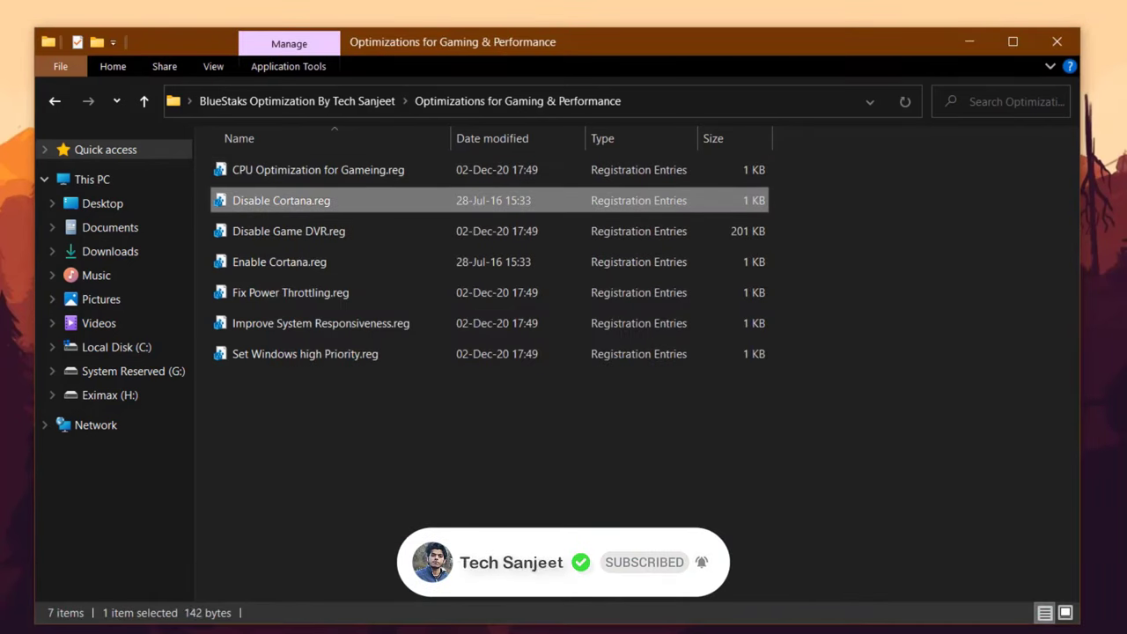
pyautogui.press('Return')
pyautogui.press('Return')
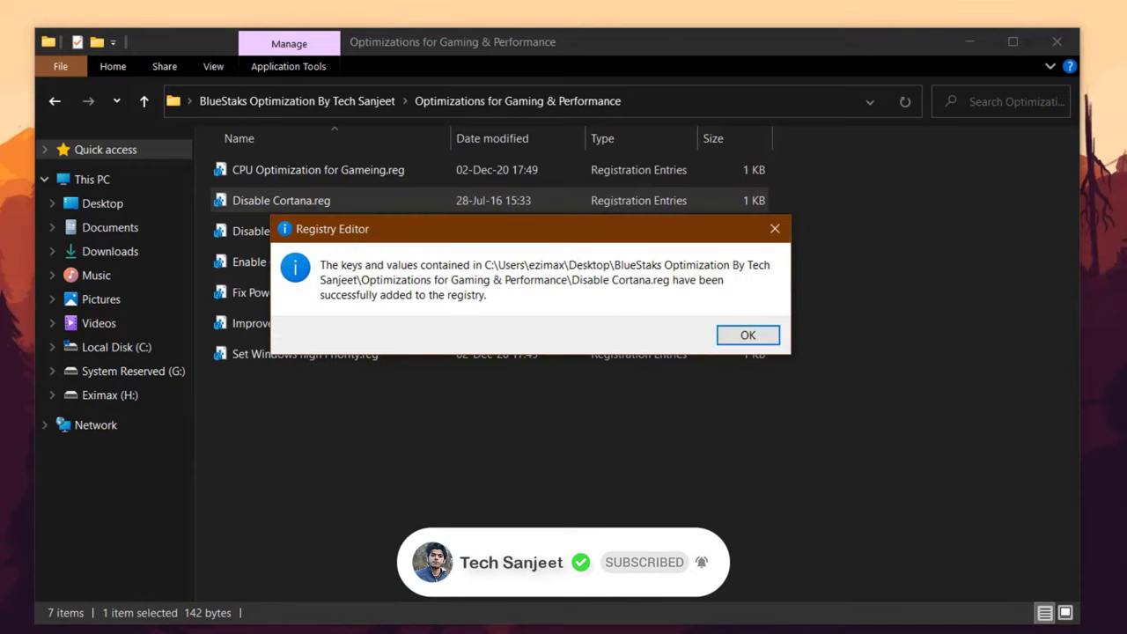
pyautogui.press('Return')
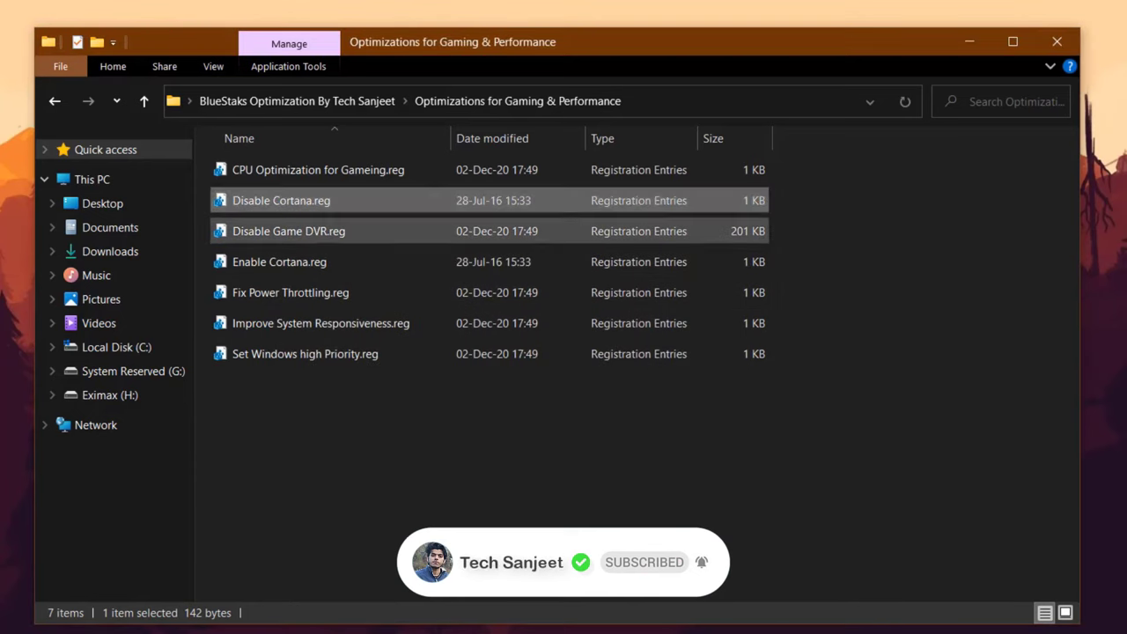
# Step: Merge Disable Game DVR.reg from the Optimizations for Gaming & Performance folder into the registry
pyautogui.click(282, 230)
pyautogui.press('Return')
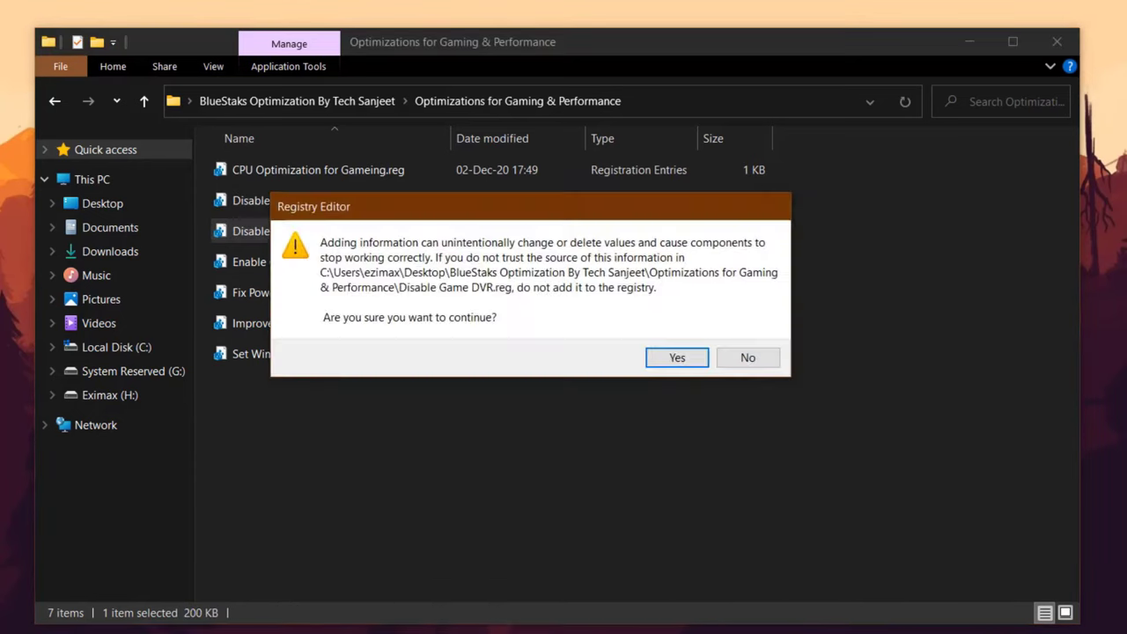
pyautogui.press('Return')
pyautogui.press('Return')
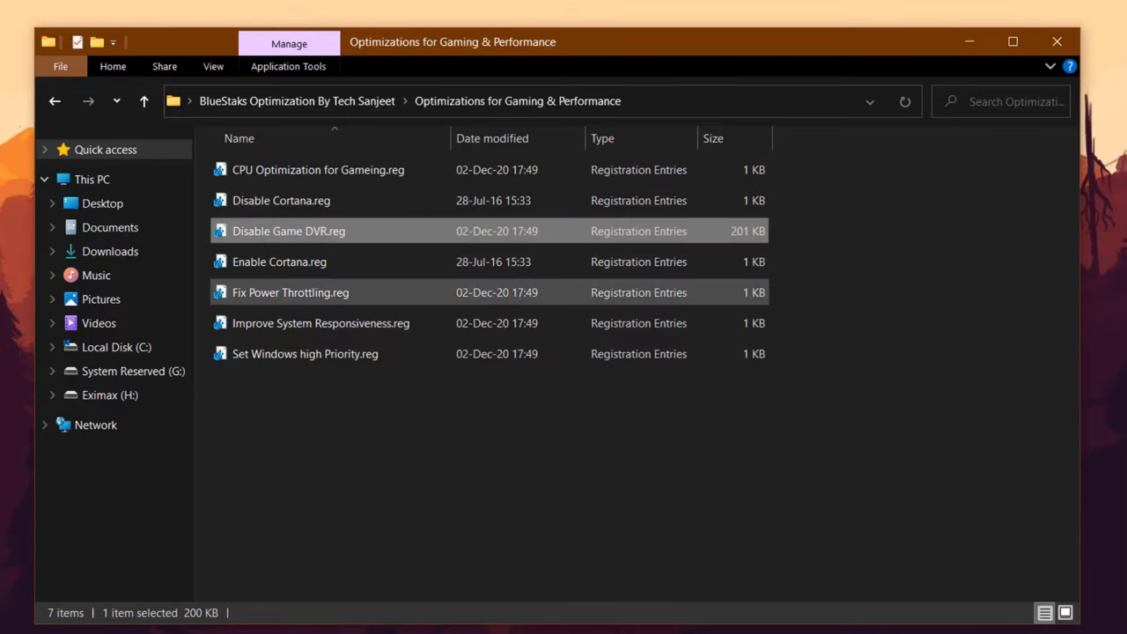
# Step: Merge Fix Power Throttling.reg from the Optimizations for Gaming & Performance folder into the registry
pyautogui.click(291, 292)
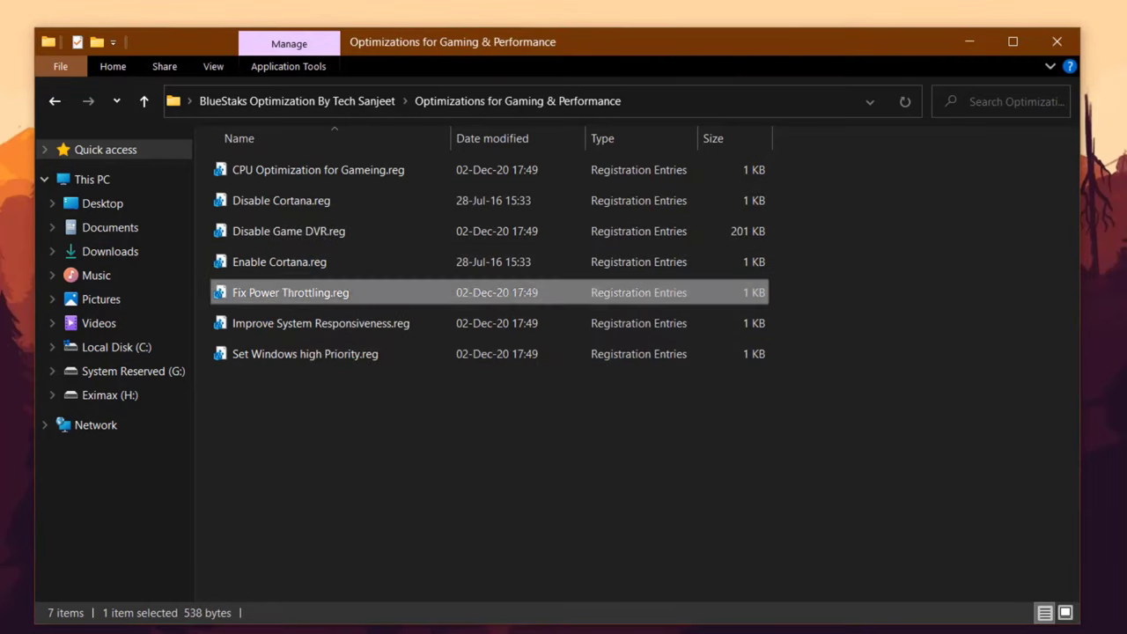
pyautogui.press('Return')
pyautogui.press('Return')
pyautogui.press('Return')
# Step: Merge Improve System Responsiveness.reg from the Optimizations for Gaming & Performance folder into the registry
pyautogui.press('Down')
pyautogui.press('Up')
pyautogui.press('Down')
pyautogui.press('Up')
pyautogui.press('Down')
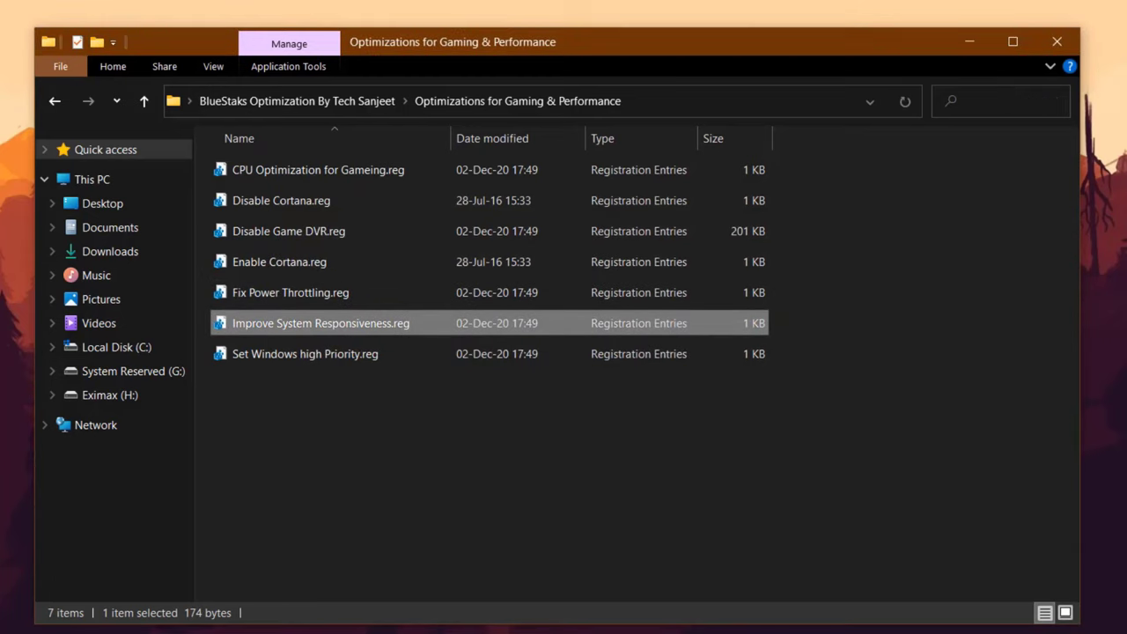
pyautogui.press('Return')
pyautogui.press('Return')
pyautogui.press('Return')
# Step: Merge Set Windows high Priority.reg from the Optimizations for Gaming & Performance folder into the registry
pyautogui.press('Down')
pyautogui.press('Up')
pyautogui.press('Down')
pyautogui.press('Up')
pyautogui.press('Down')
pyautogui.press('Up')
pyautogui.press('Down')
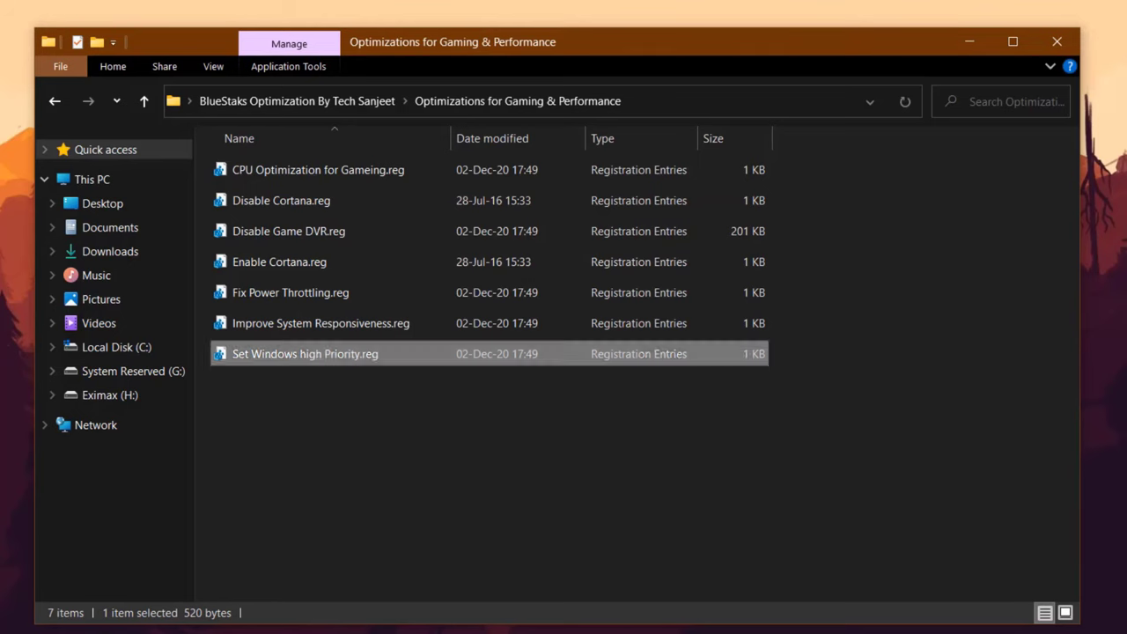
pyautogui.press('Return')
pyautogui.press('Return')
pyautogui.press('Return')
pyautogui.moveTo(828, 456); pyautogui.dragTo(403, 156)
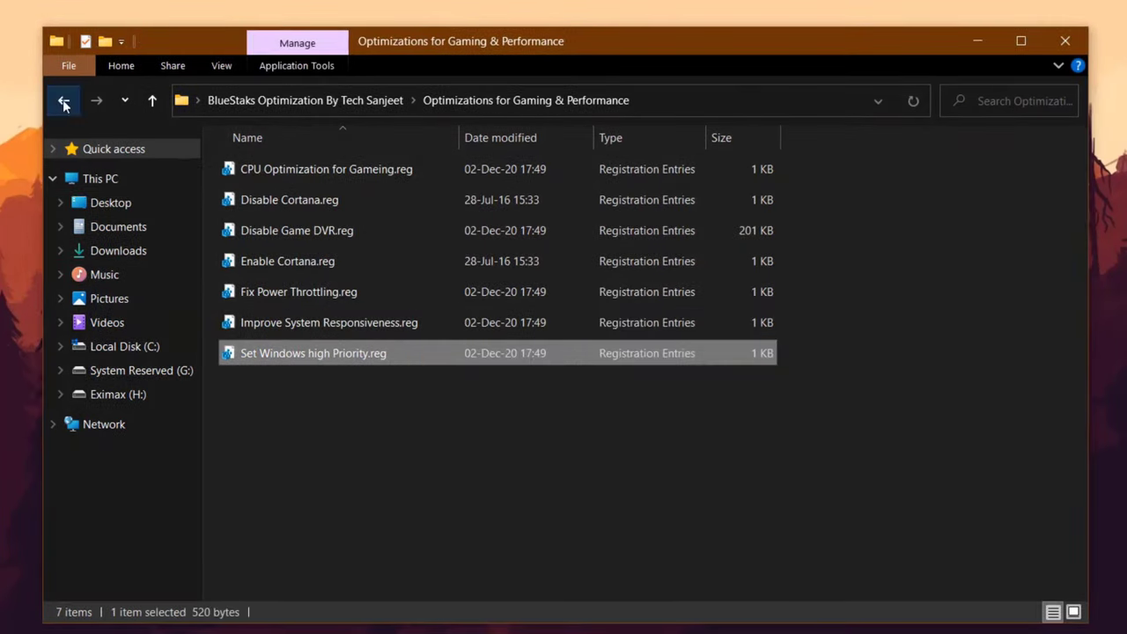
# Step: Return to the main optimization folder and open its Programs subfolder
pyautogui.click(64, 103)
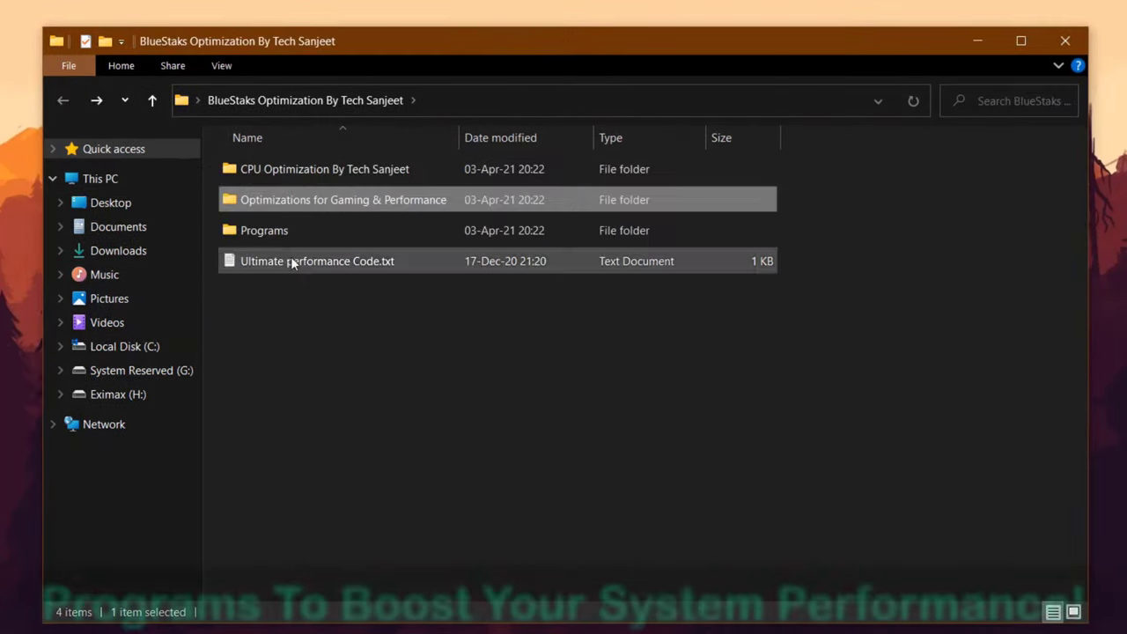
pyautogui.doubleClick(302, 234)
pyautogui.moveTo(330, 353); pyautogui.dragTo(299, 313)
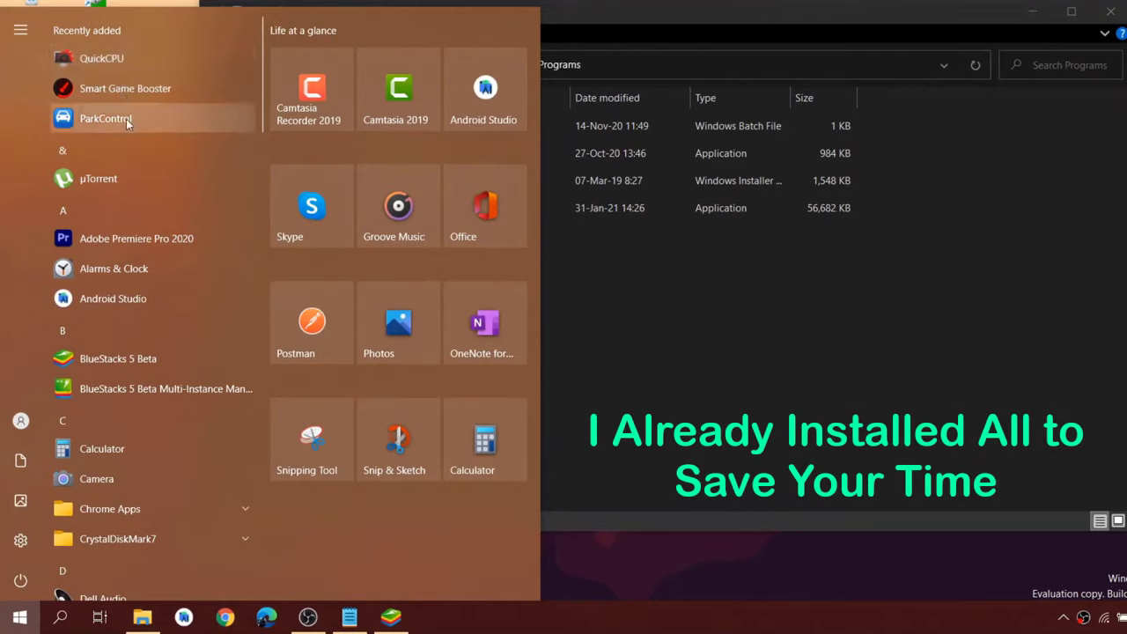
pyautogui.click(677, 304)
pyautogui.moveTo(516, 271); pyautogui.dragTo(441, 119)
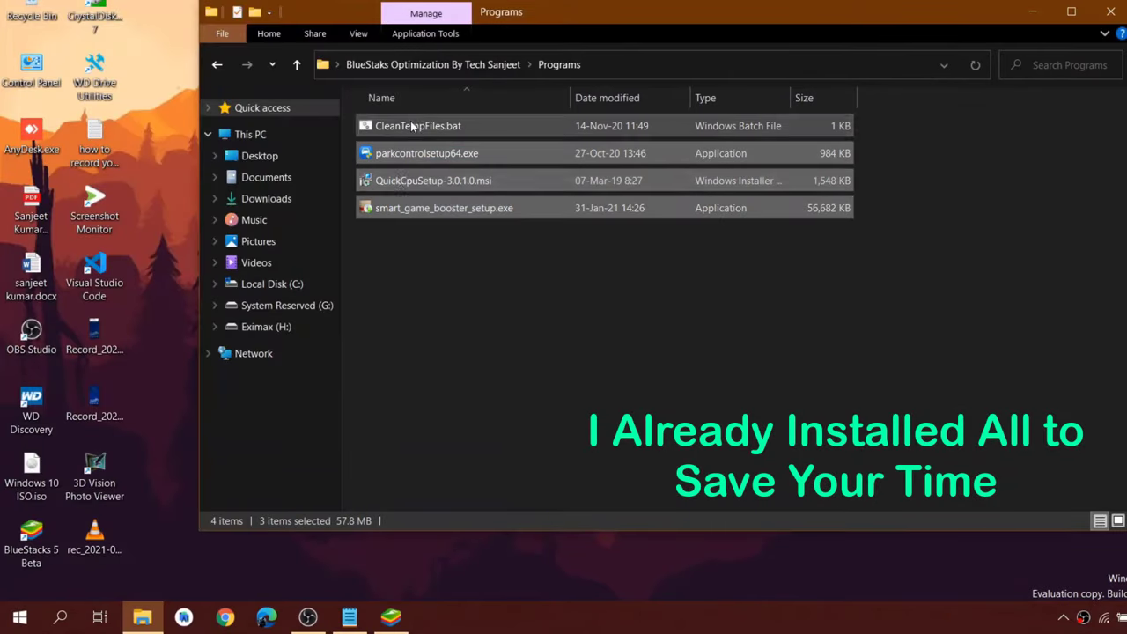
# Step: Review the commands in CleanTempFiles.bat in Notepad, close it, and run the batch file
pyautogui.click(414, 127)
pyautogui.rightClick(420, 131)
pyautogui.click(450, 151)
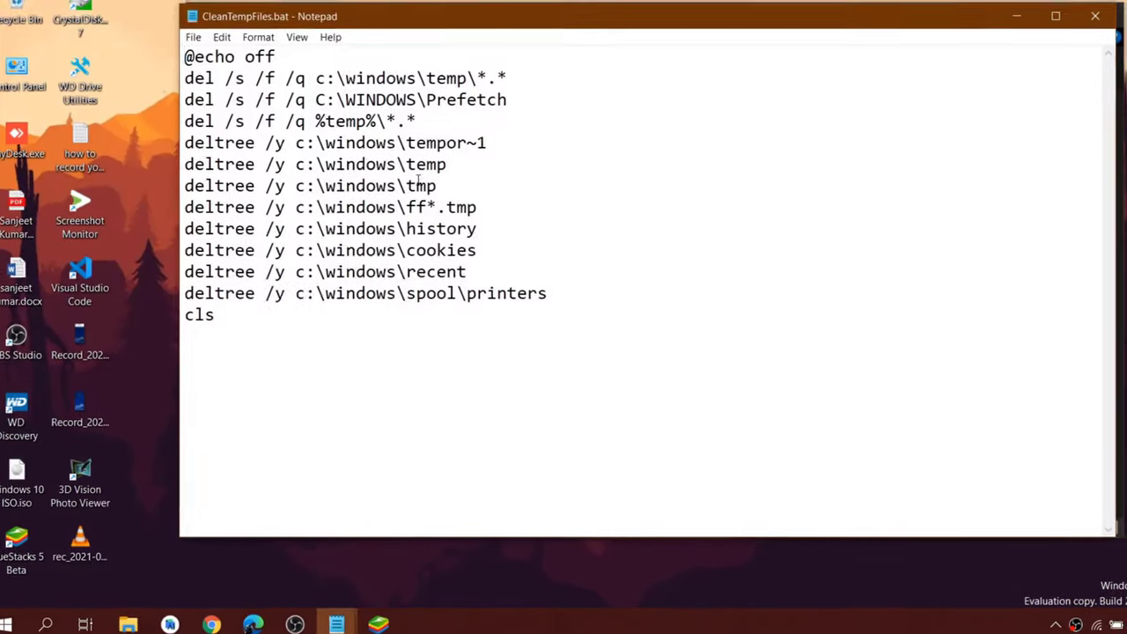
pyautogui.moveTo(445, 168); pyautogui.dragTo(405, 167)
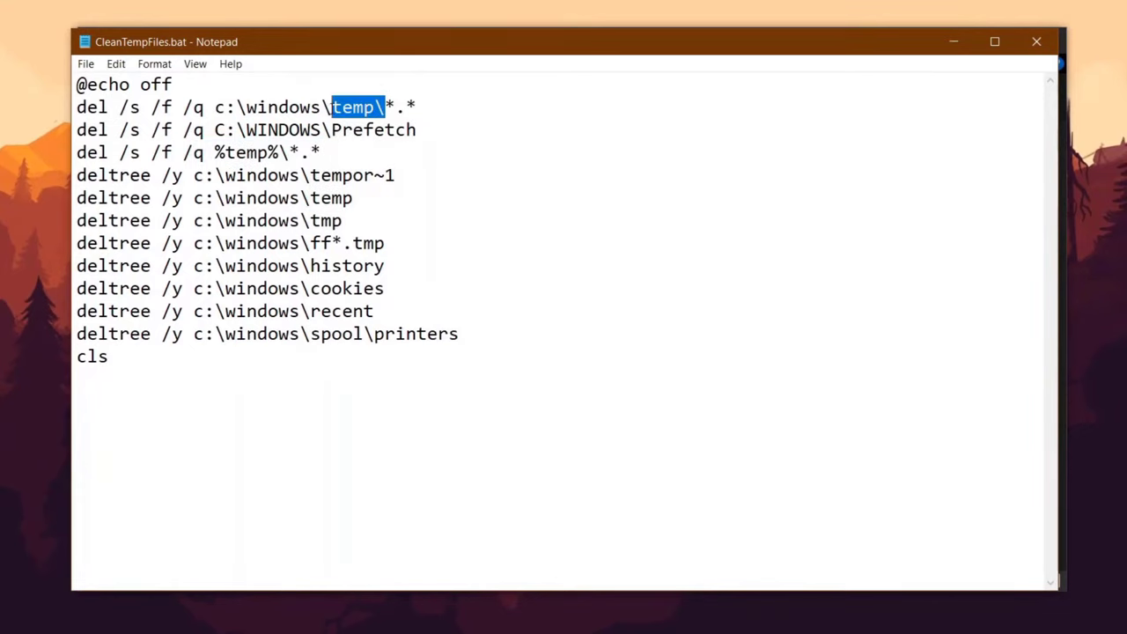
pyautogui.click(1035, 41)
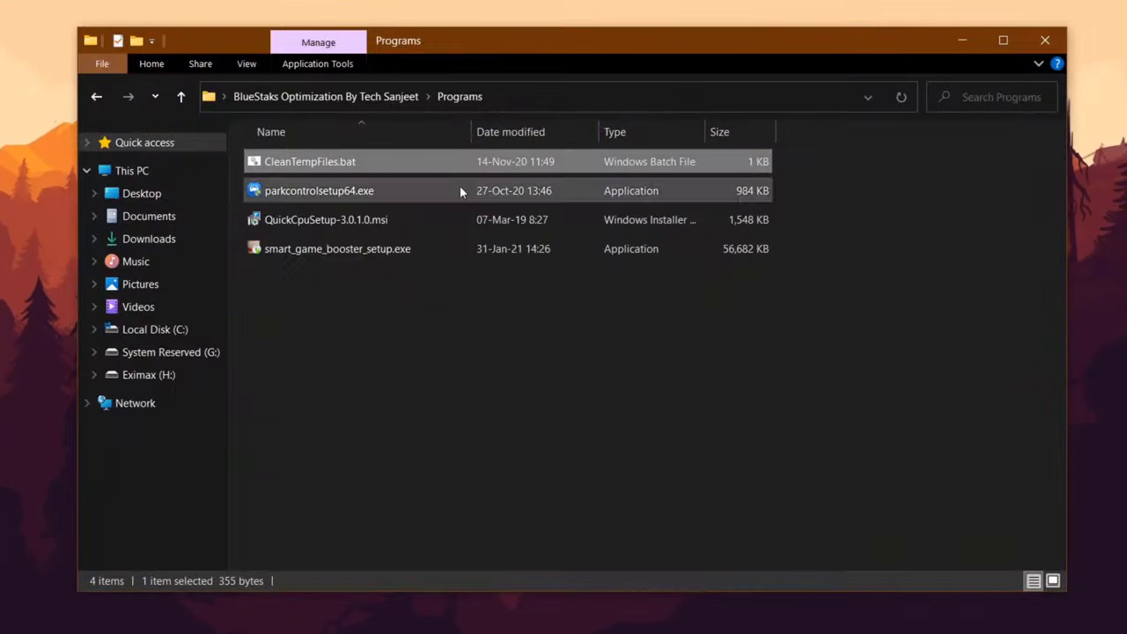
pyautogui.doubleClick(350, 161)
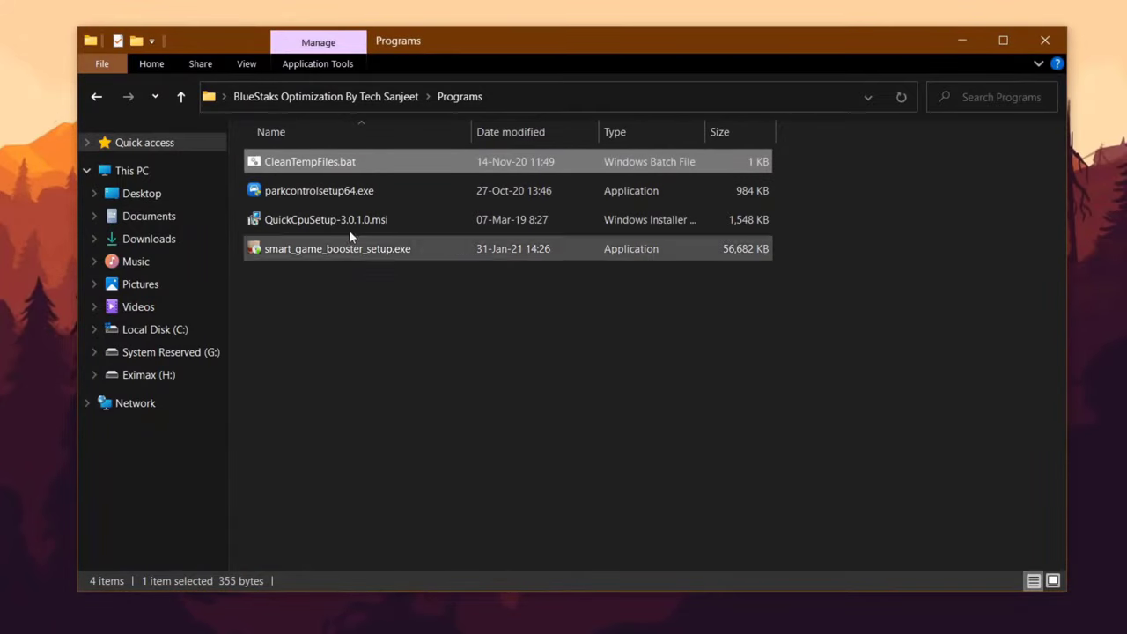
# Step: Launch ParkControl and choose the Ultimate Performance power profile for its CPU settings
pyautogui.moveTo(325, 309); pyautogui.dragTo(303, 193)
pyautogui.click(303, 191)
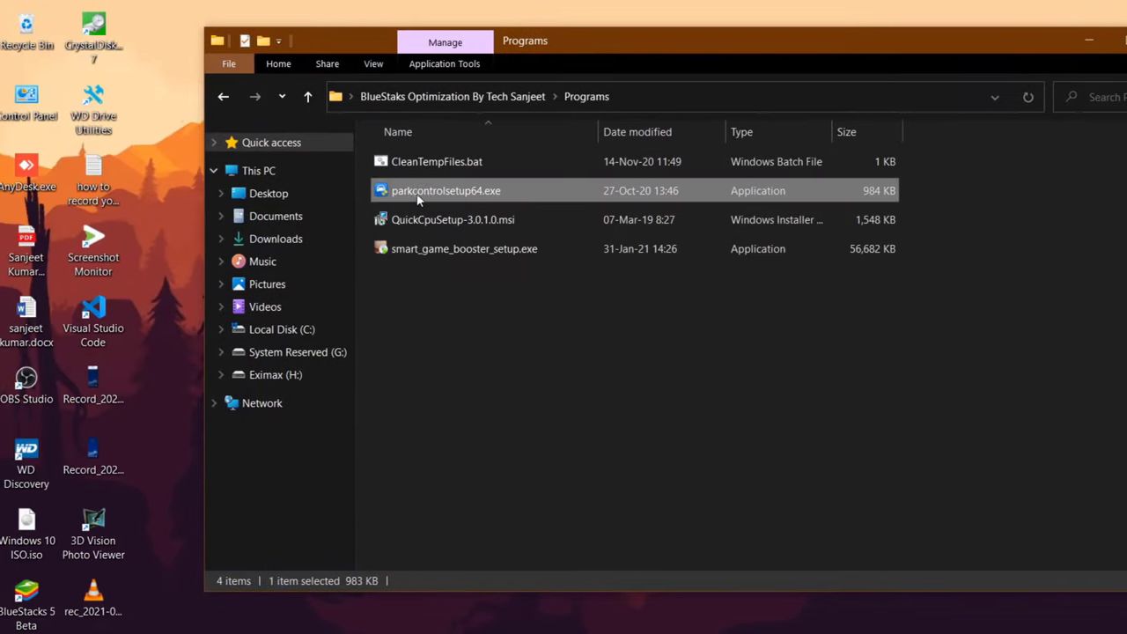
pyautogui.press('super')
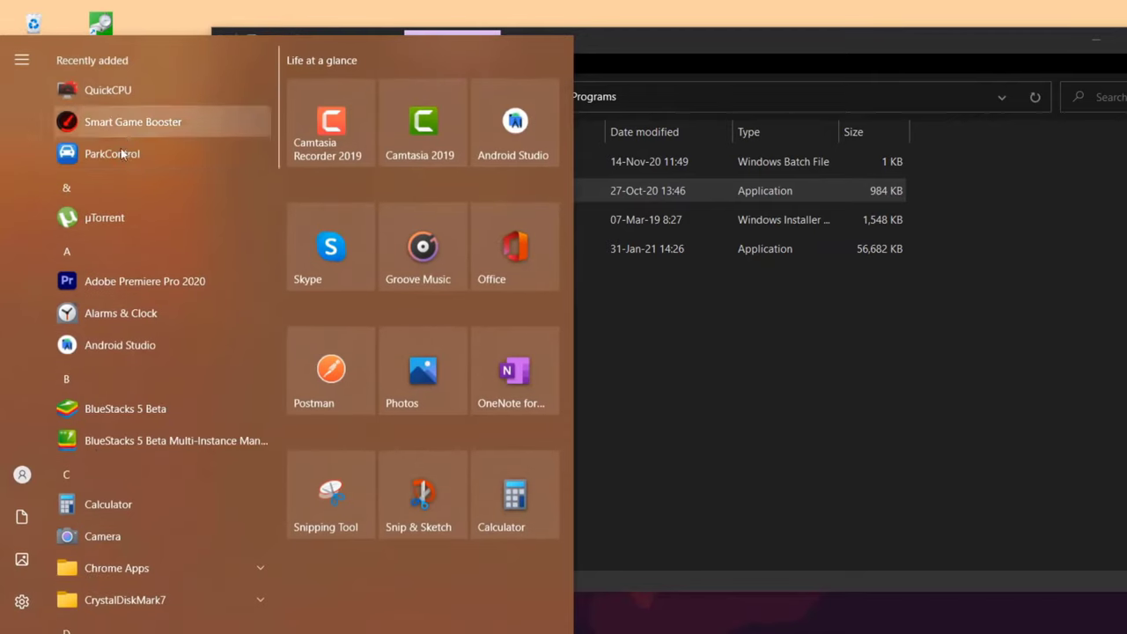
pyautogui.click(121, 148)
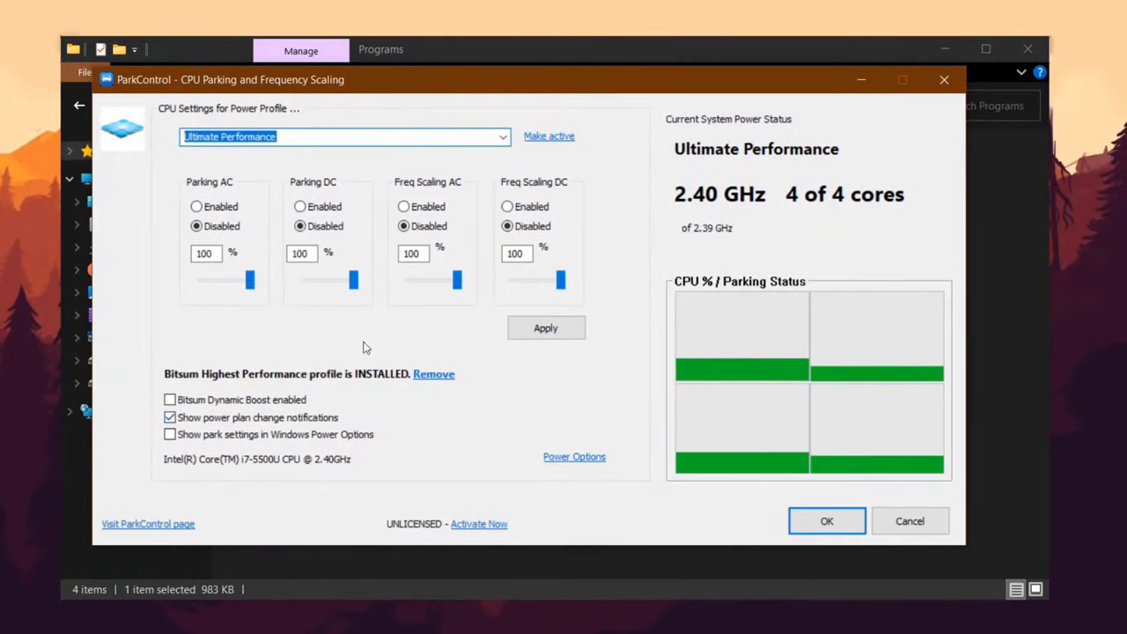
pyautogui.click(514, 138)
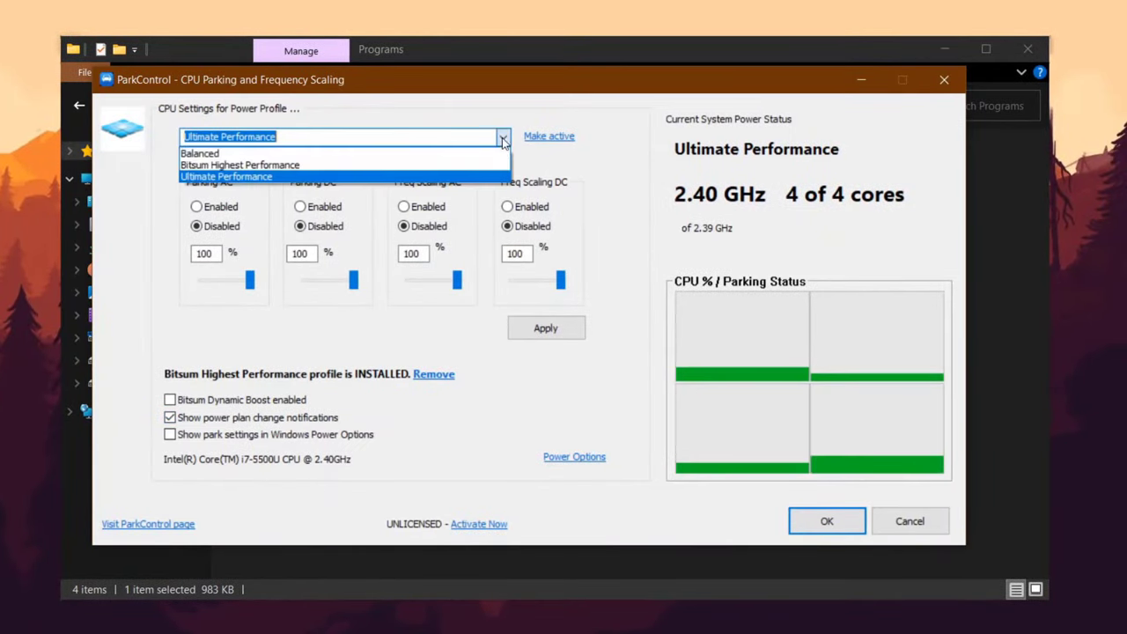
pyautogui.click(246, 177)
# Step: Enable Parking AC, Parking DC, Freq Scaling AC and Freq Scaling DC at 100% each, apply the settings and close ParkControl
pyautogui.click(218, 207)
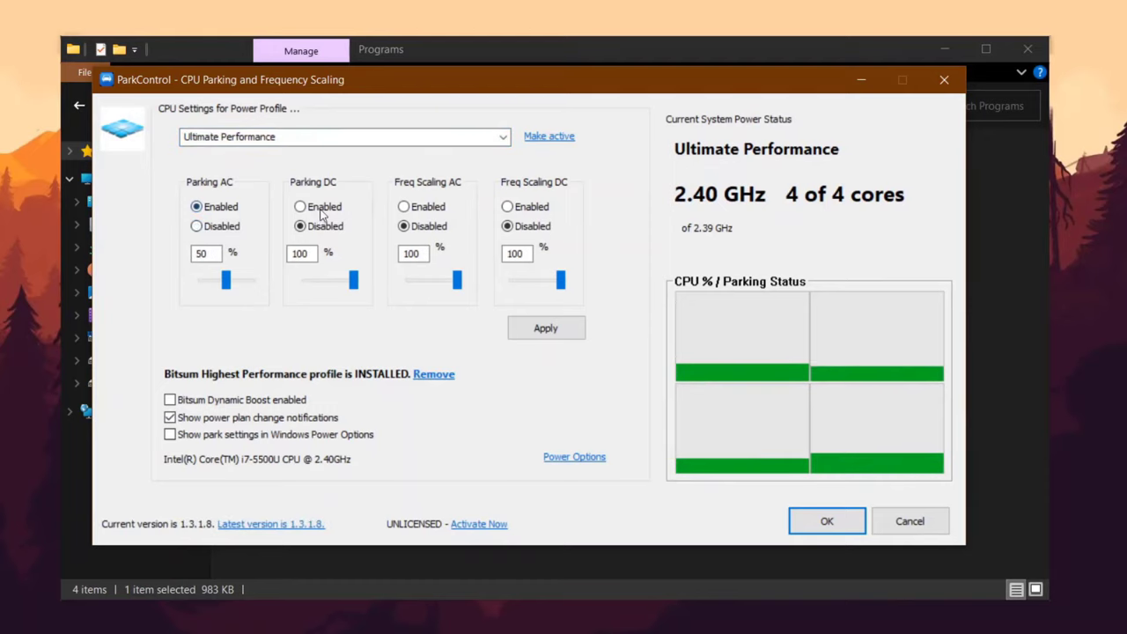
pyautogui.click(404, 207)
pyautogui.click(508, 207)
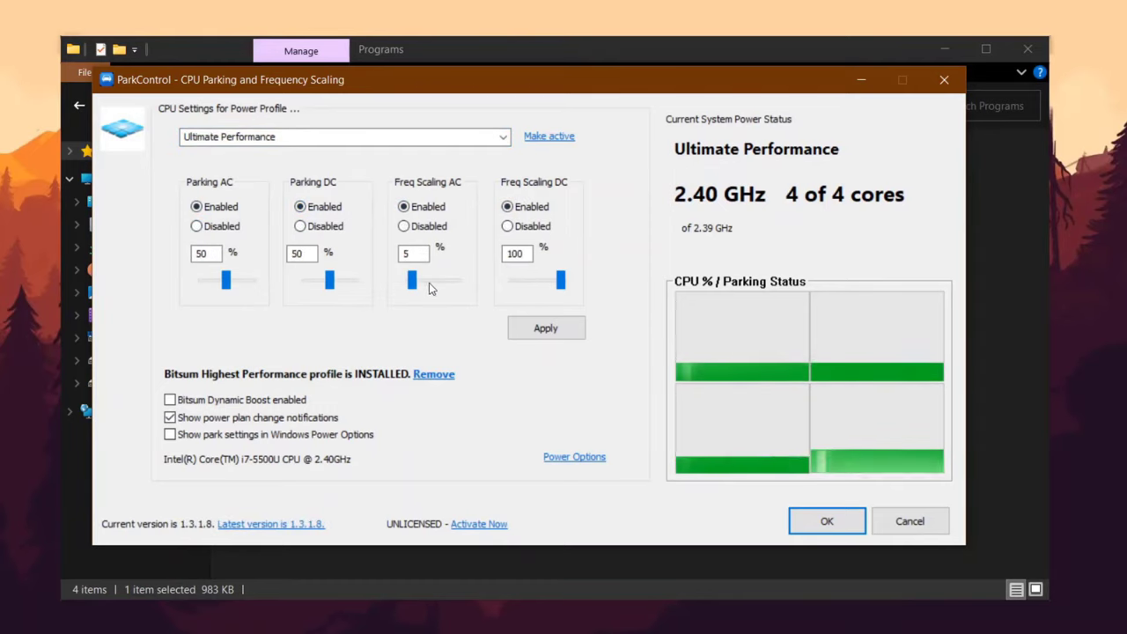
pyautogui.moveTo(330, 280); pyautogui.dragTo(356, 280)
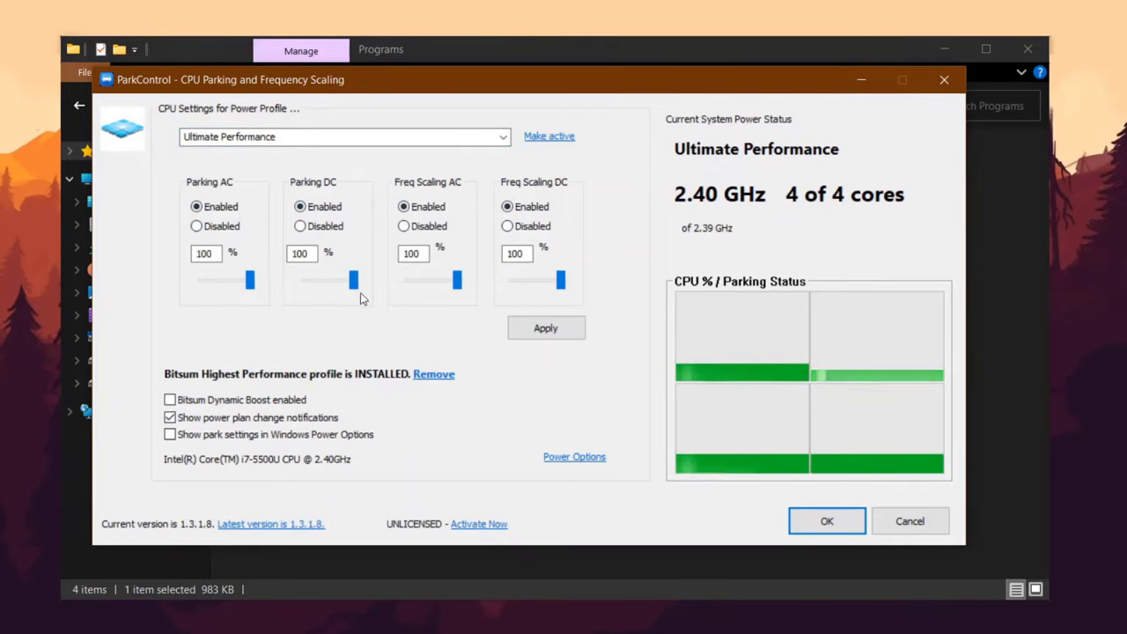
pyautogui.click(546, 328)
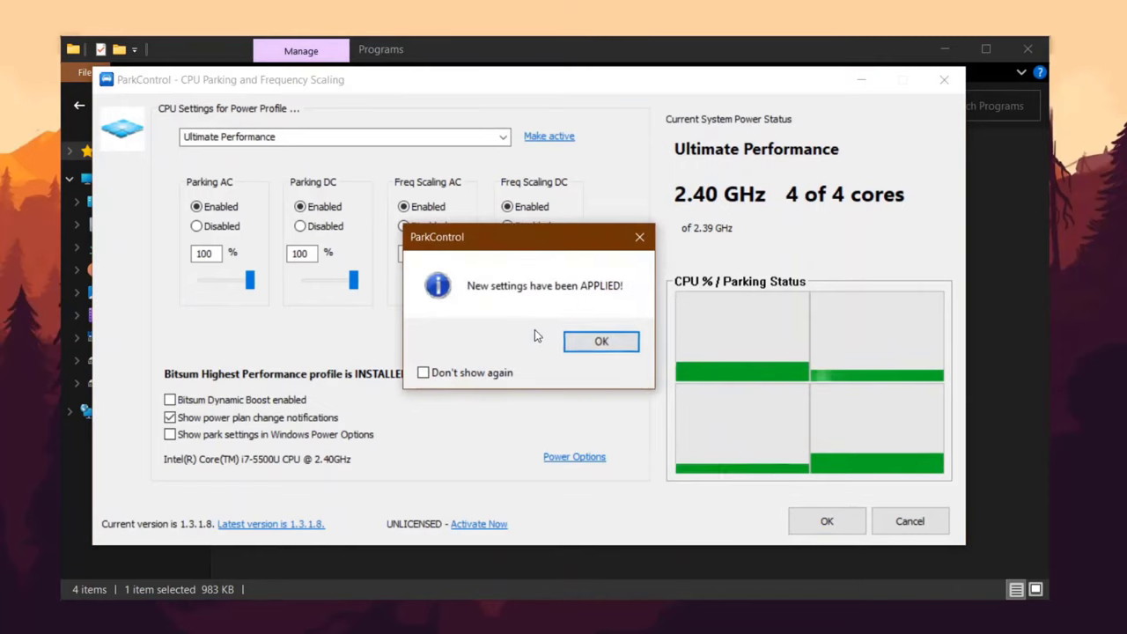
pyautogui.click(599, 343)
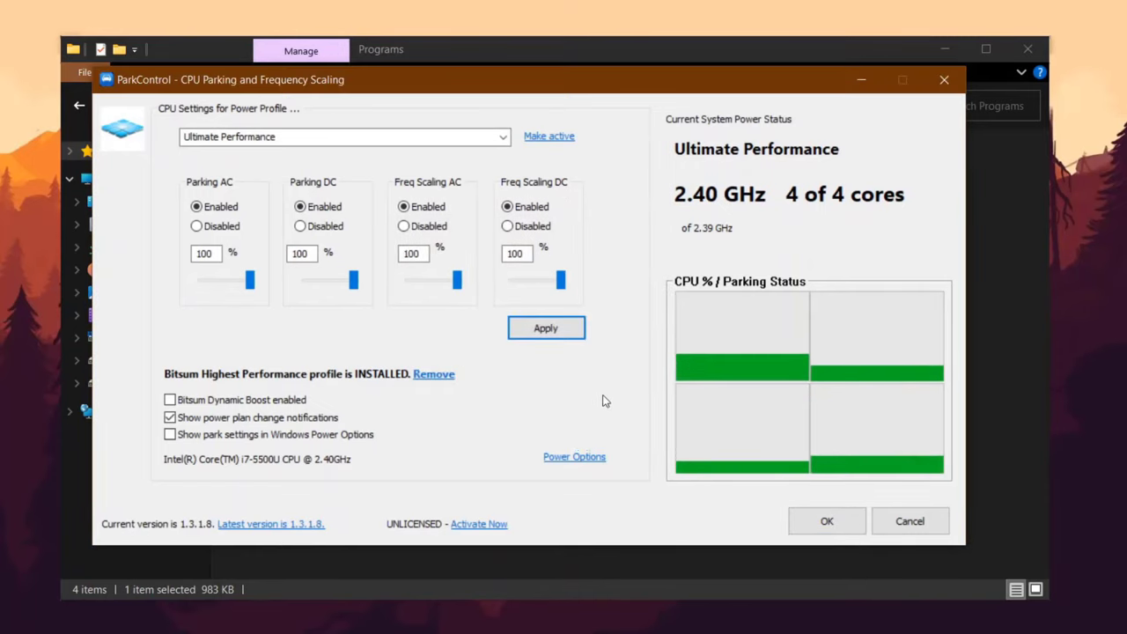
pyautogui.click(824, 523)
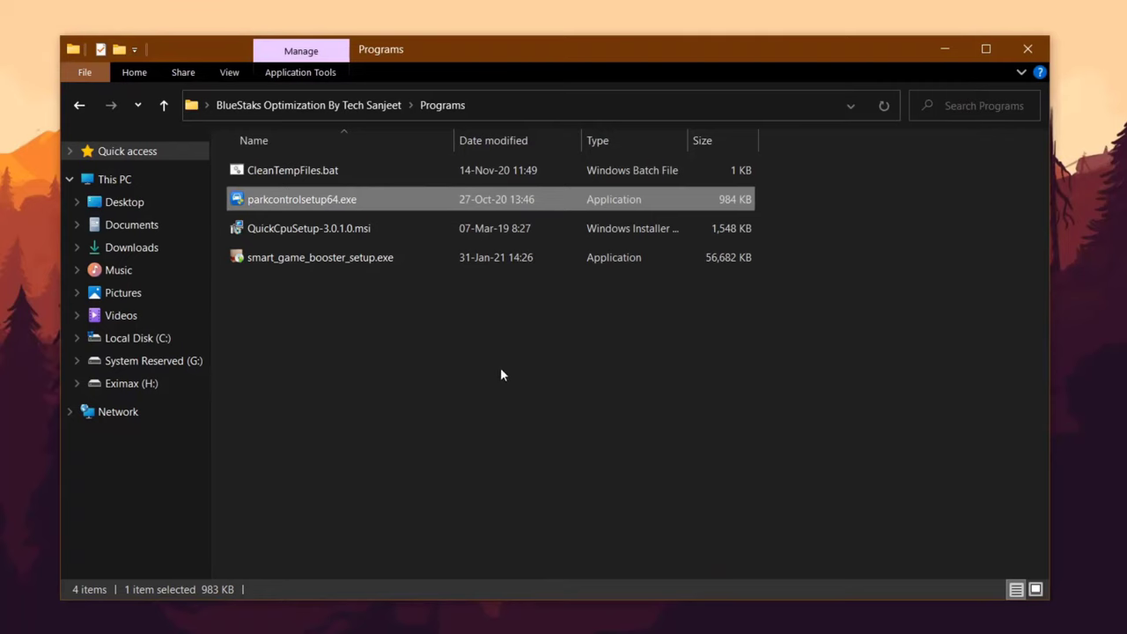
# Step: Launch Quick CPU and choose Ultimate Performance as the system power plan
pyautogui.click(277, 230)
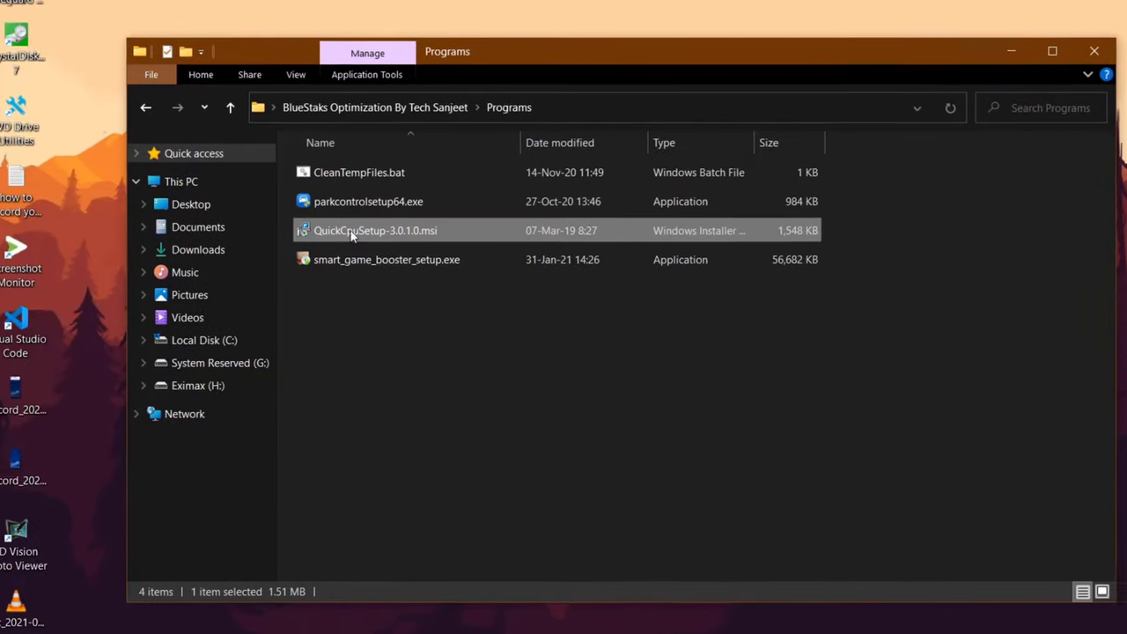
pyautogui.press('super')
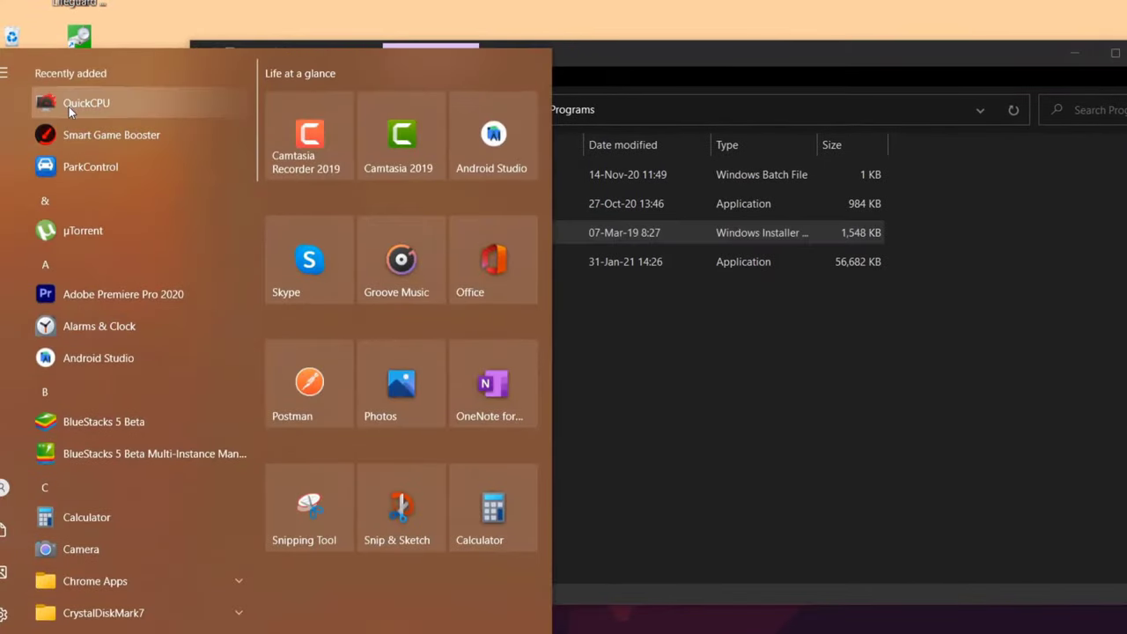
pyautogui.click(79, 49)
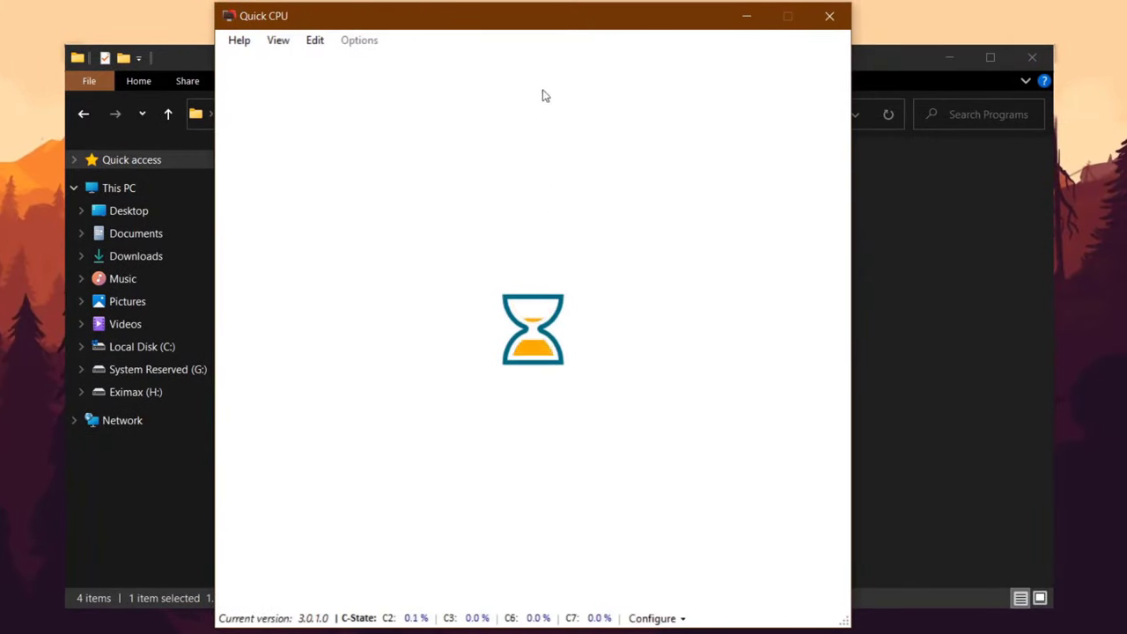
pyautogui.click(474, 208)
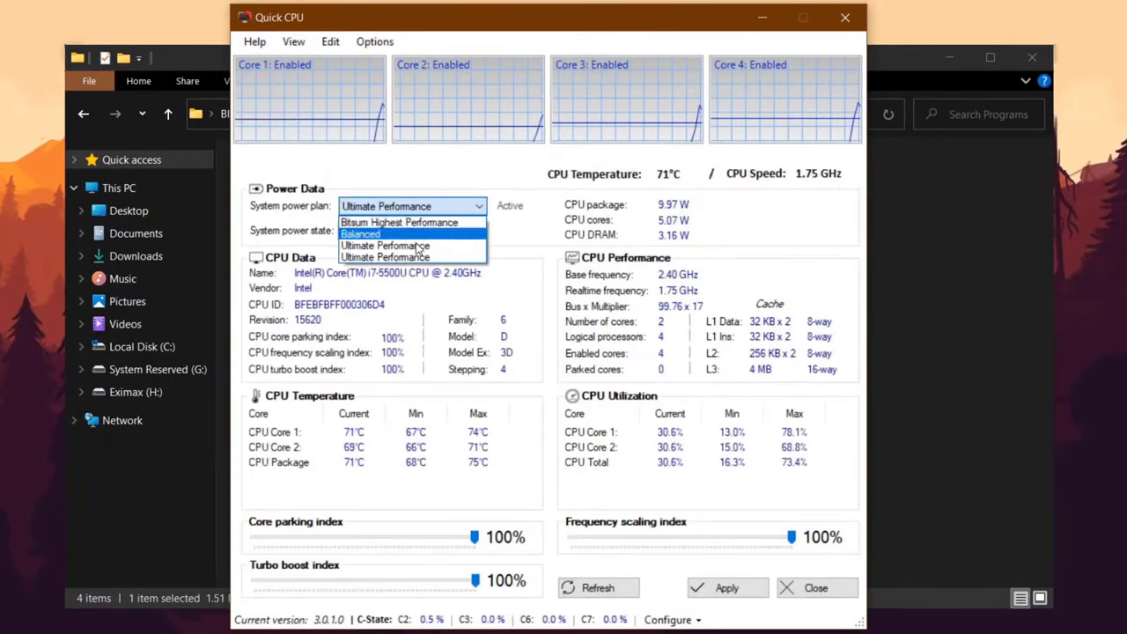
pyautogui.click(675, 382)
pyautogui.click(474, 206)
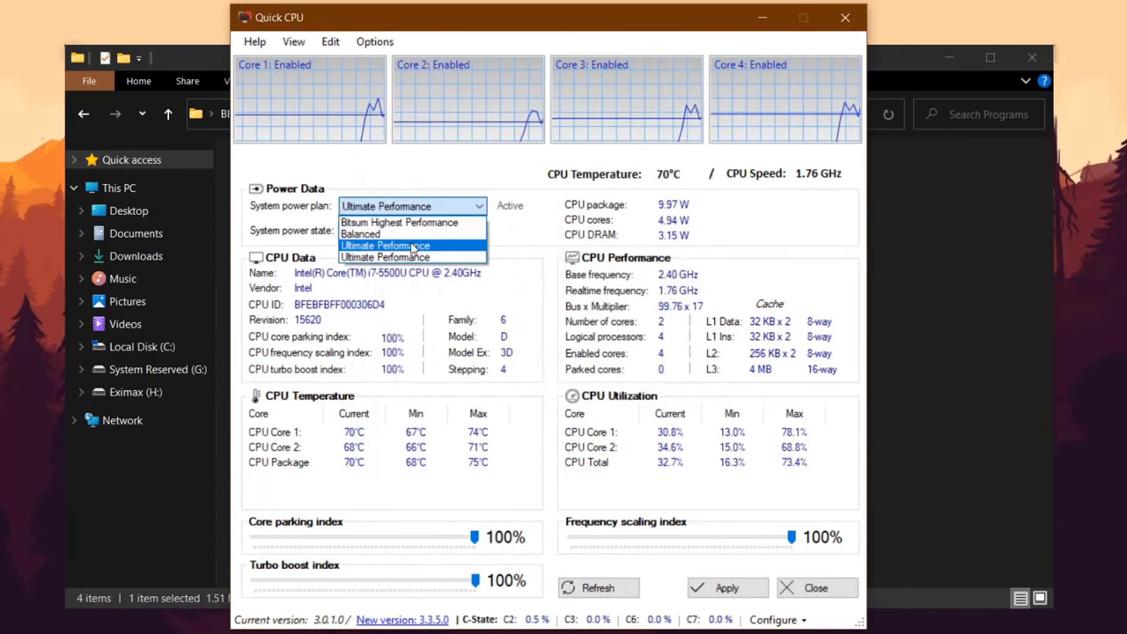
pyautogui.click(413, 246)
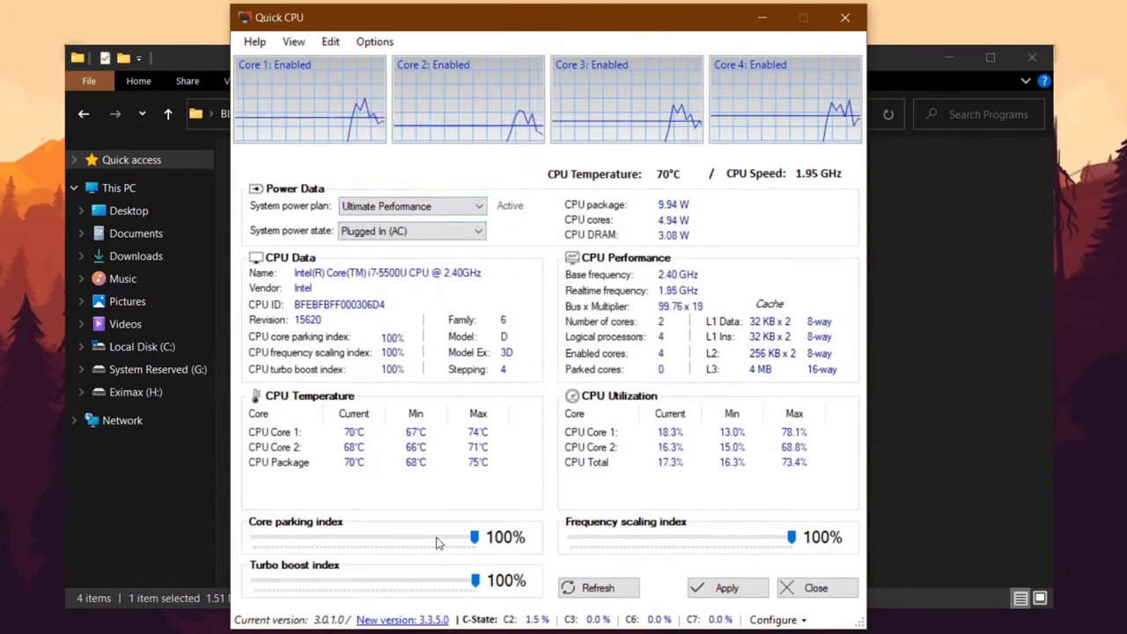
# Step: Apply core parking, turbo boost and frequency scaling indexes of 100% and close Quick CPU
pyautogui.moveTo(376, 538); pyautogui.dragTo(477, 583)
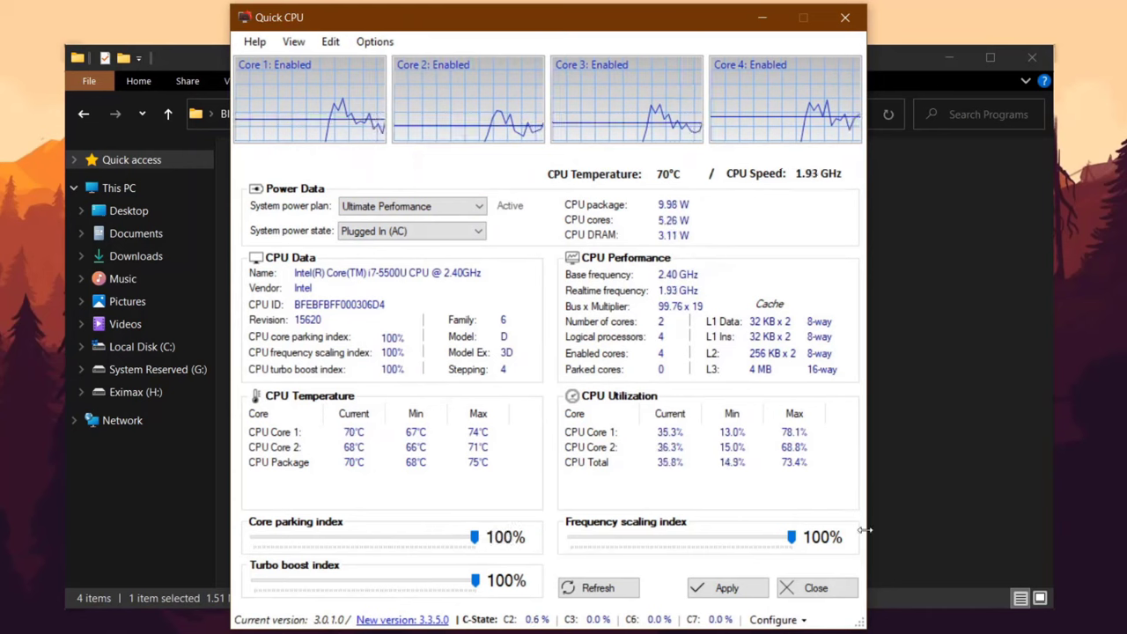
pyautogui.click(727, 587)
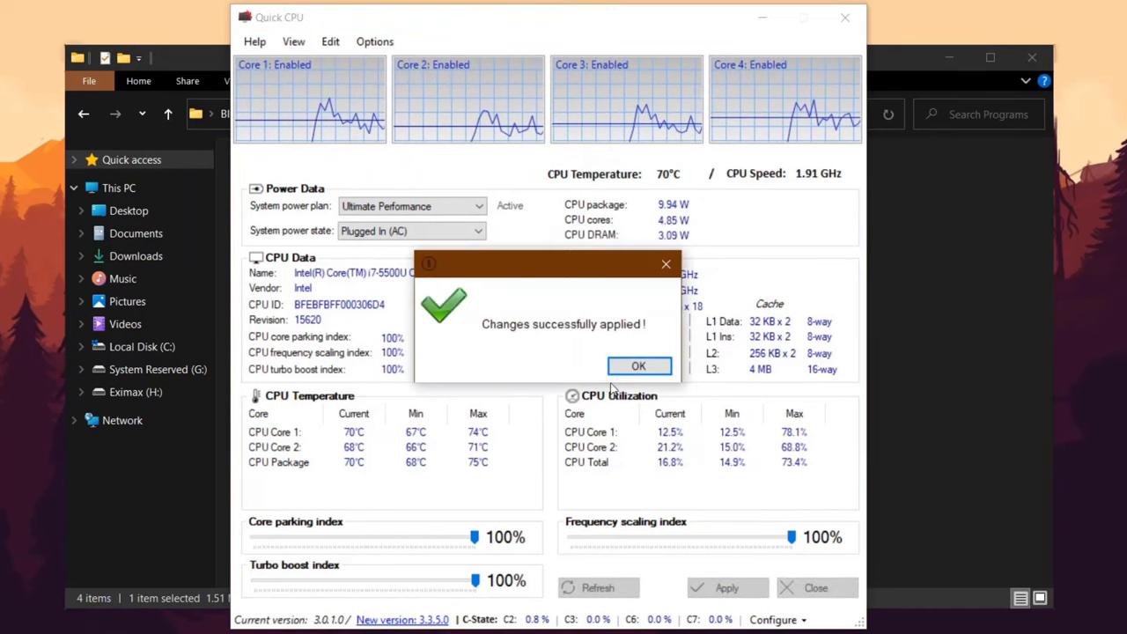
pyautogui.click(637, 366)
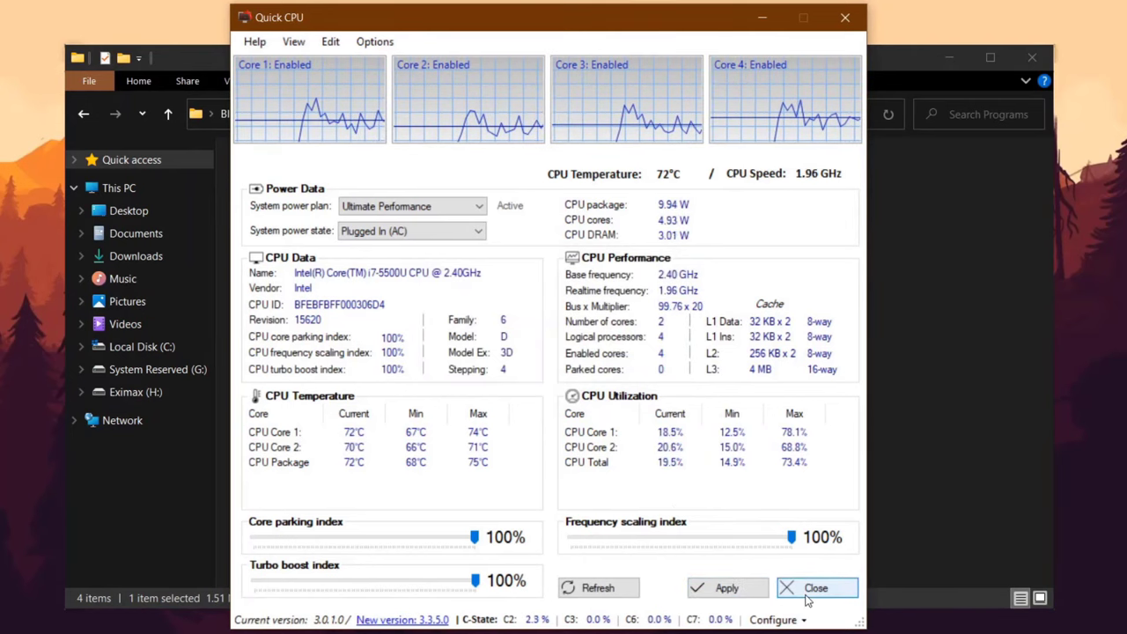
pyautogui.click(844, 17)
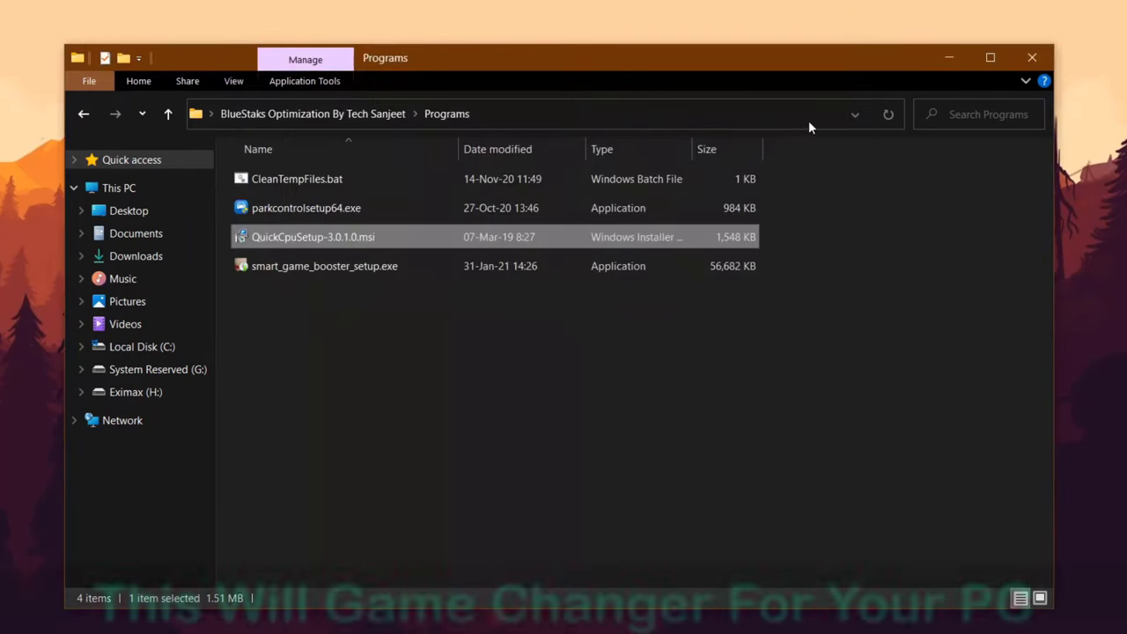
# Step: Launch the installed Smart Game Booster program
pyautogui.click(276, 269)
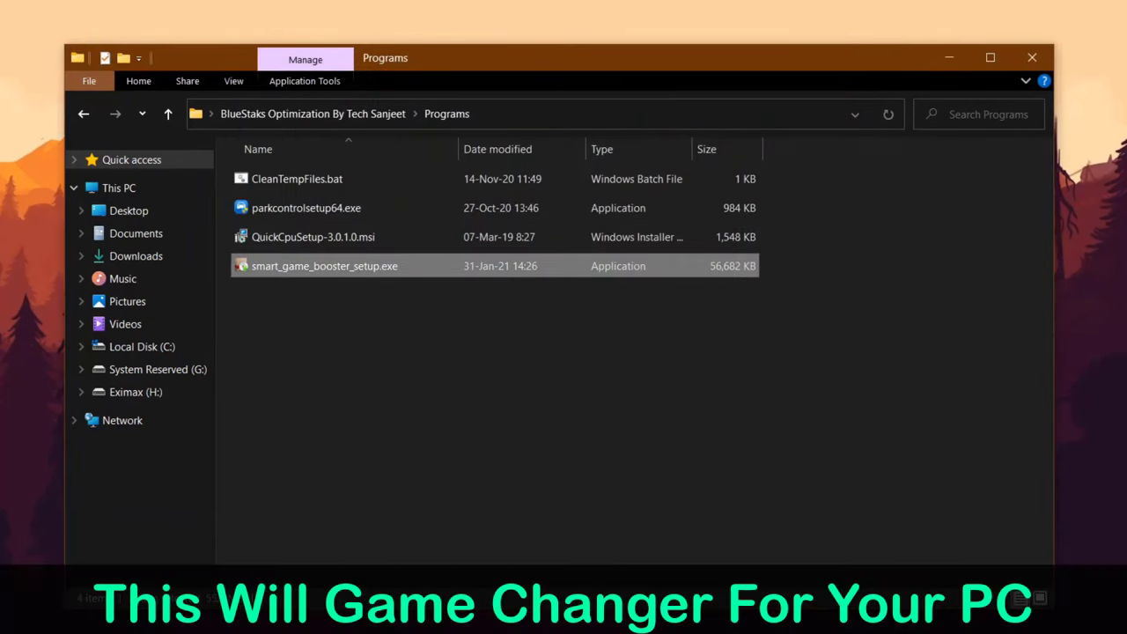
pyautogui.press('super')
pyautogui.click(81, 128)
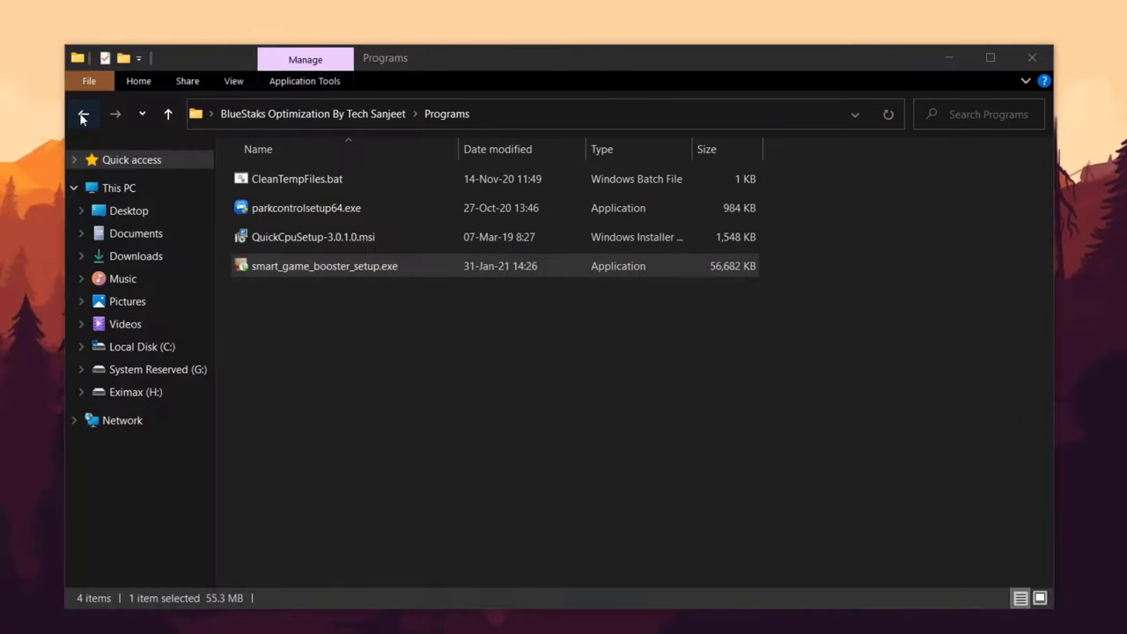
# Step: Return to the main BlueStaks Optimization folder and close its window
pyautogui.click(82, 114)
pyautogui.hotkey('ctrl', 'a')
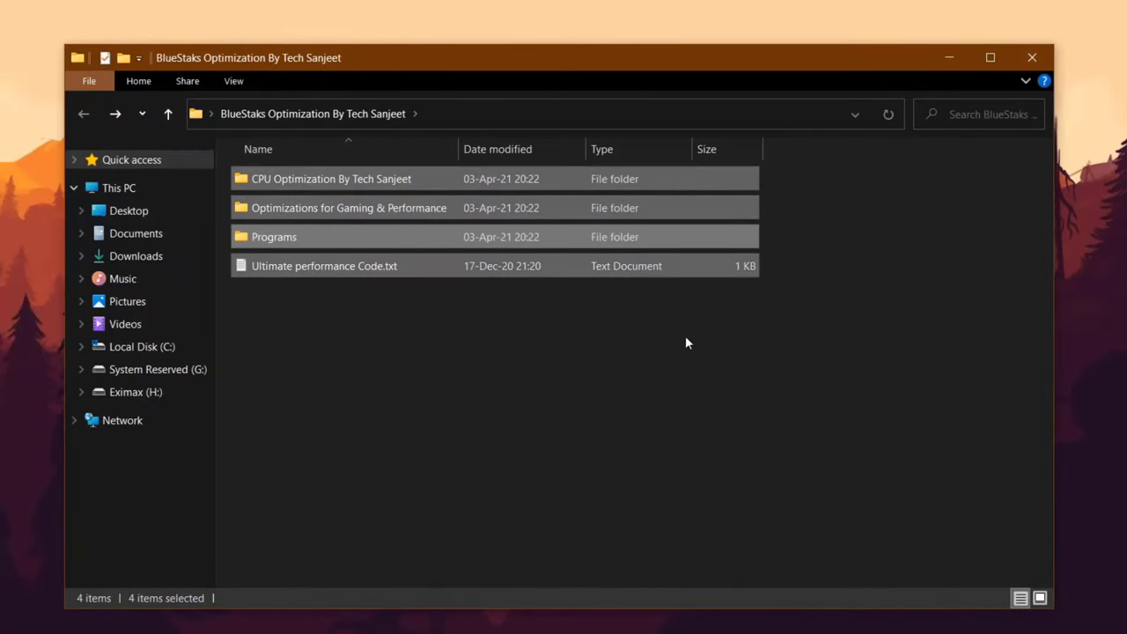
pyautogui.click(1032, 57)
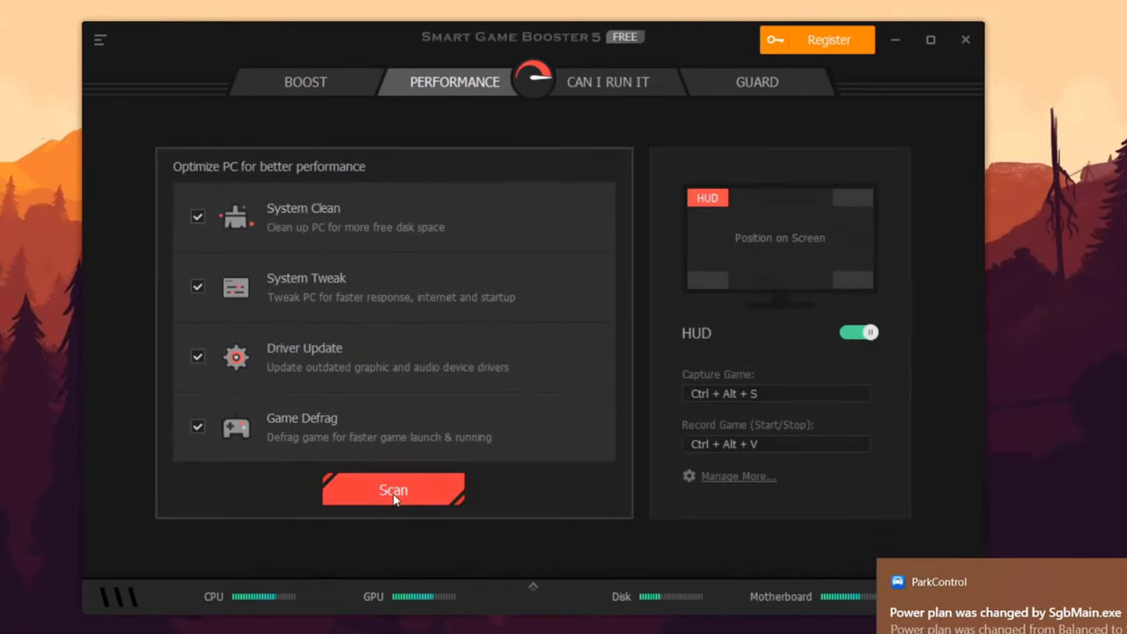
# Step: Scan the PC with all four performance options, fix the System Clean and System Tweak items, and close Smart Game Booster
pyautogui.click(440, 490)
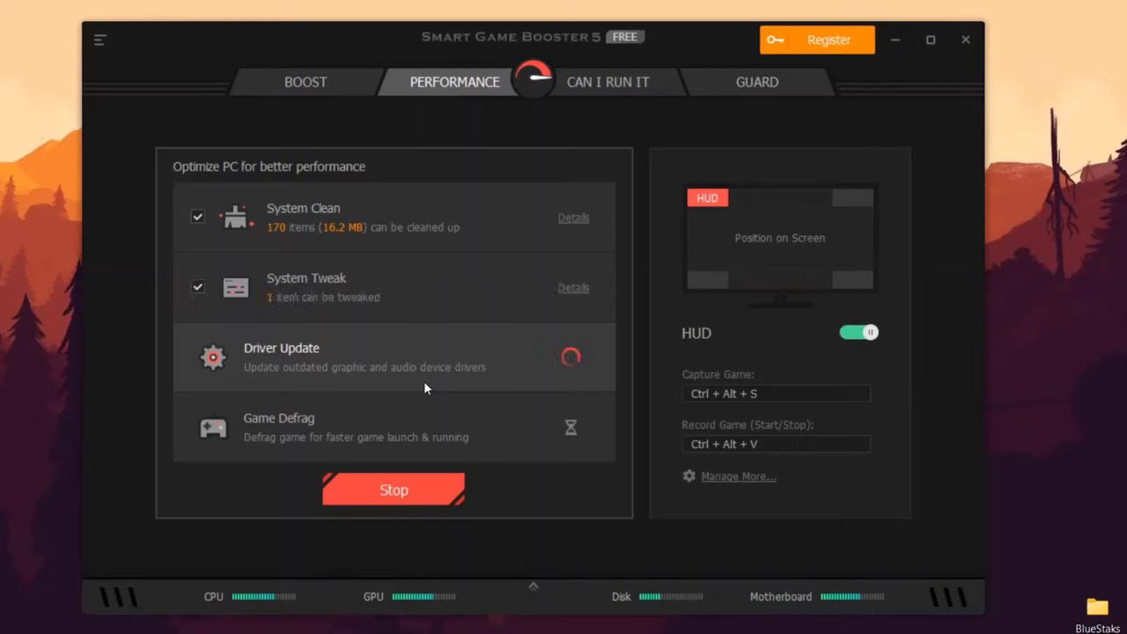
pyautogui.click(370, 487)
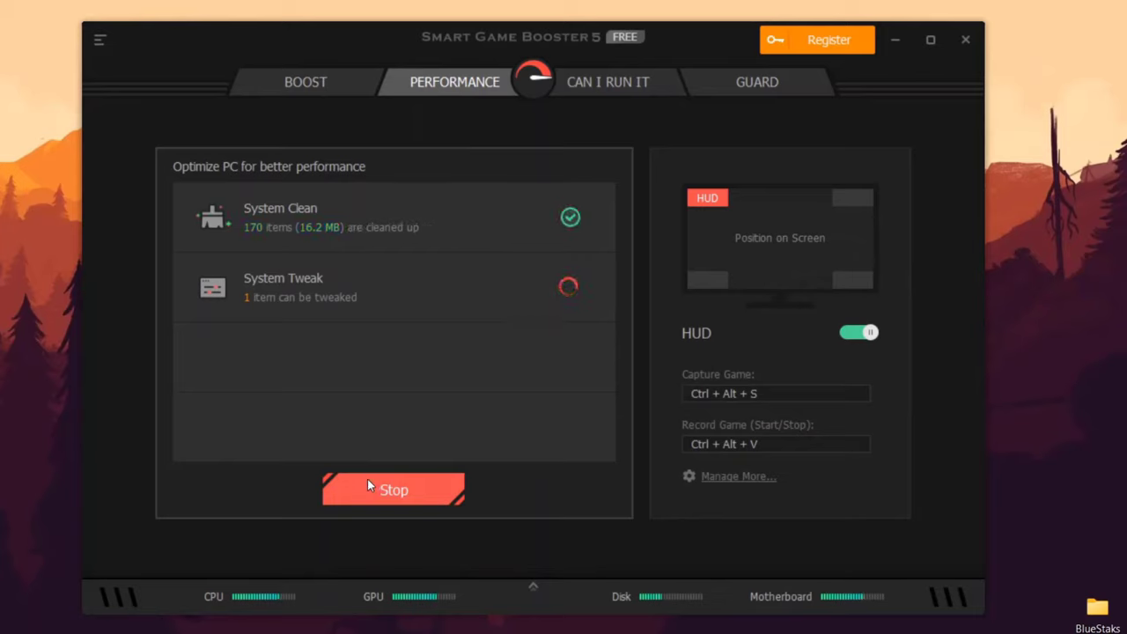
pyautogui.click(353, 478)
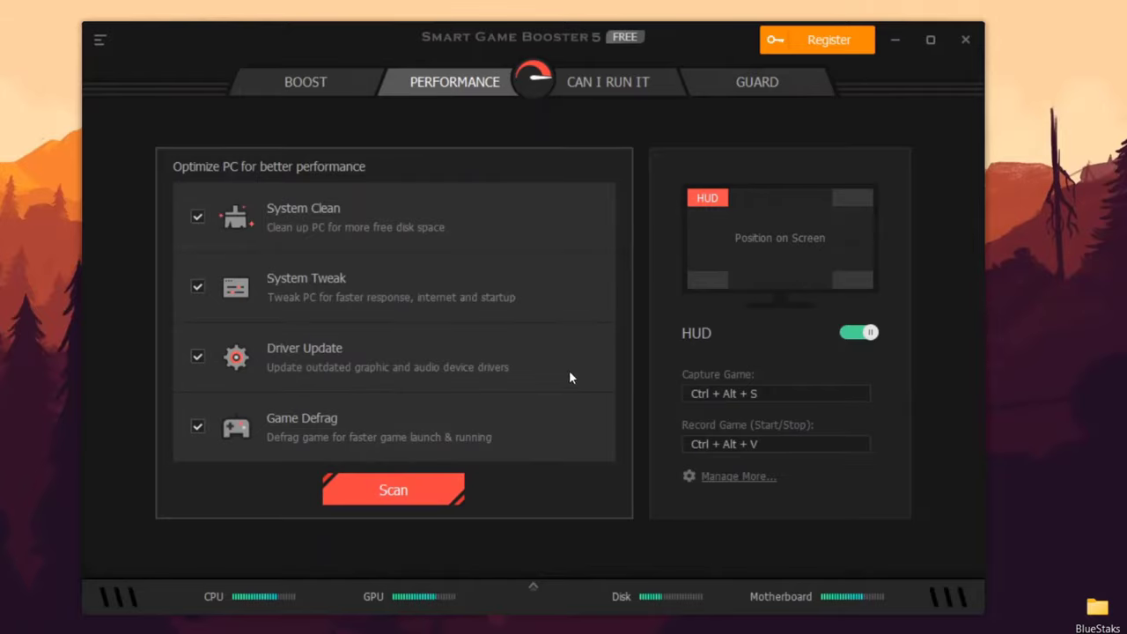
pyautogui.click(965, 39)
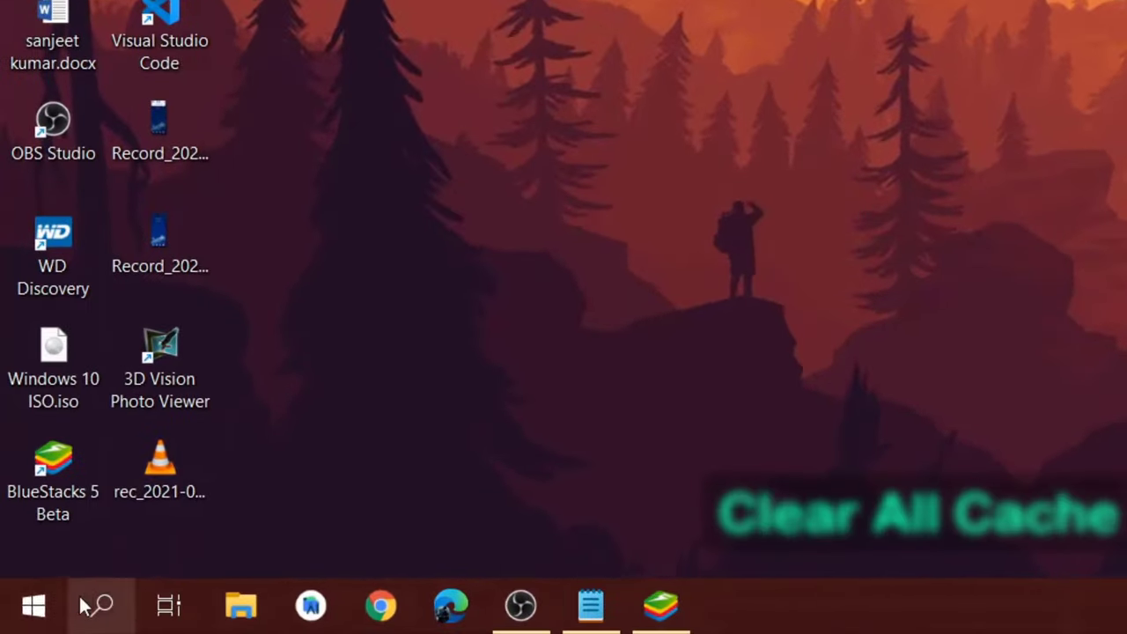
# Step: Open the user's temporary files folder with the Run command %temp%
pyautogui.rightClick(51, 599)
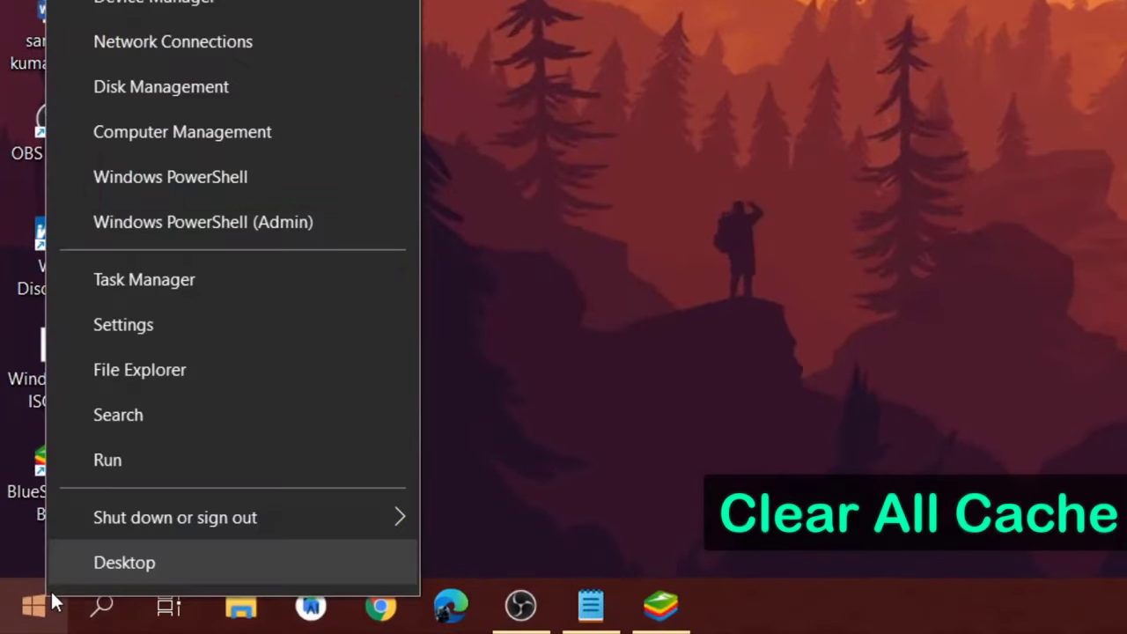
pyautogui.click(79, 465)
pyautogui.write('%temp')
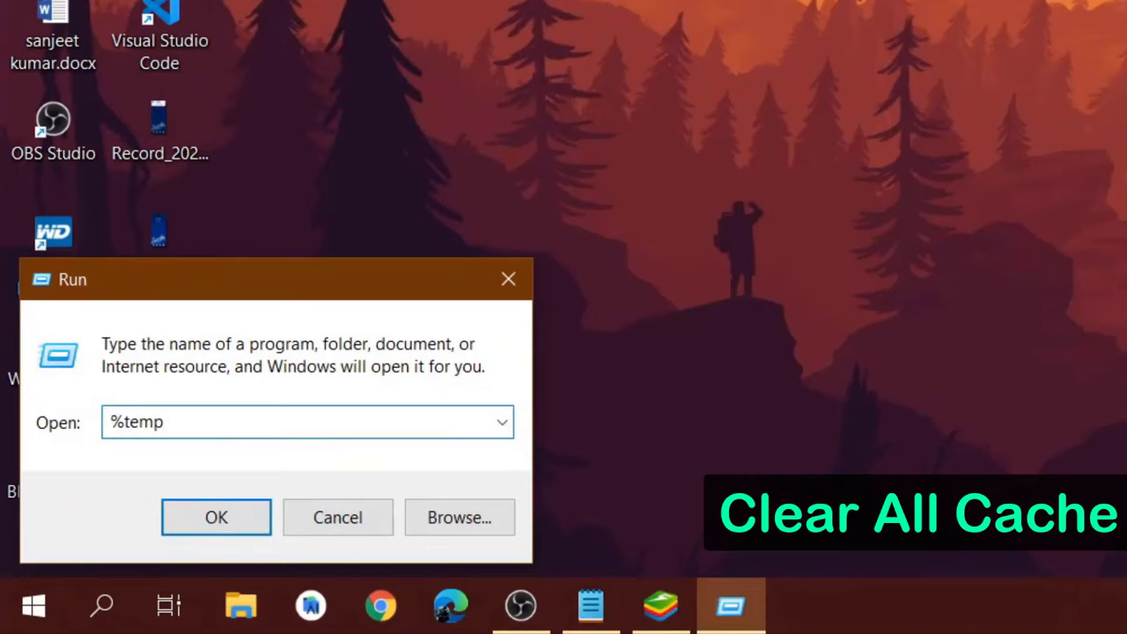
pyautogui.write('%')
pyautogui.press('Return')
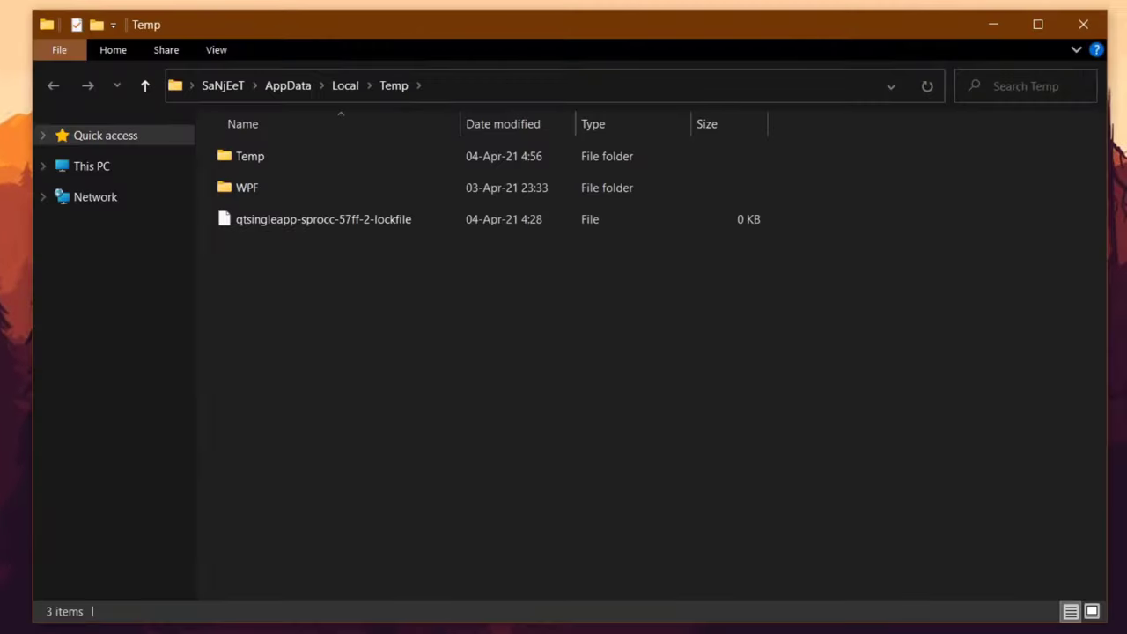
# Step: Delete all items in the user's Temp folder and close the folder window
pyautogui.hotkey('ctrl', 'a')
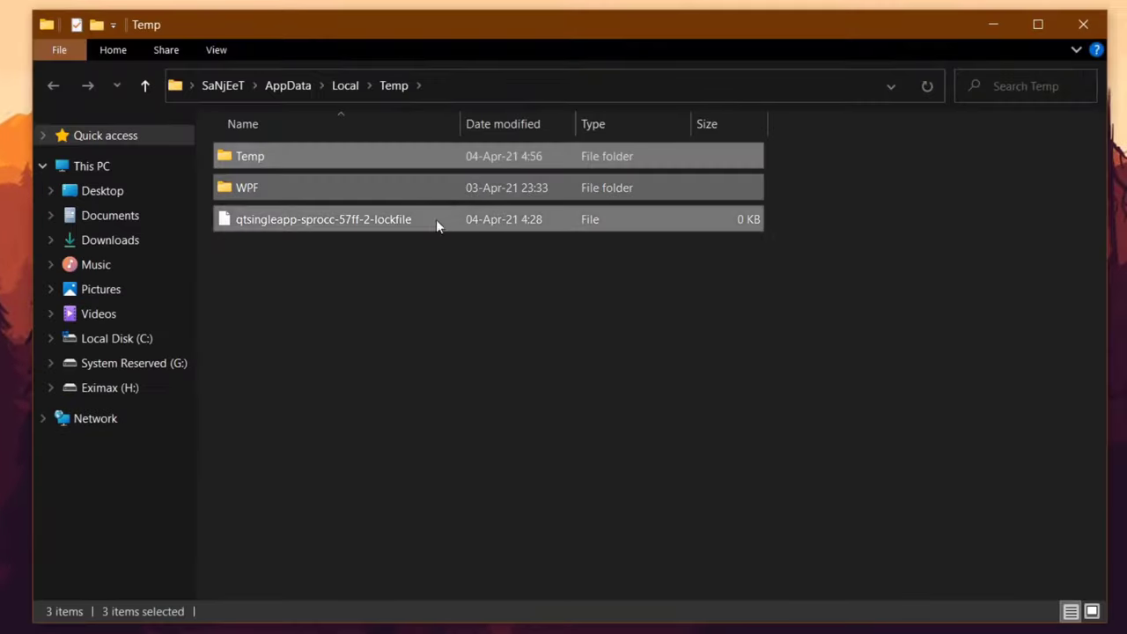
pyautogui.rightClick(443, 222)
pyautogui.click(489, 477)
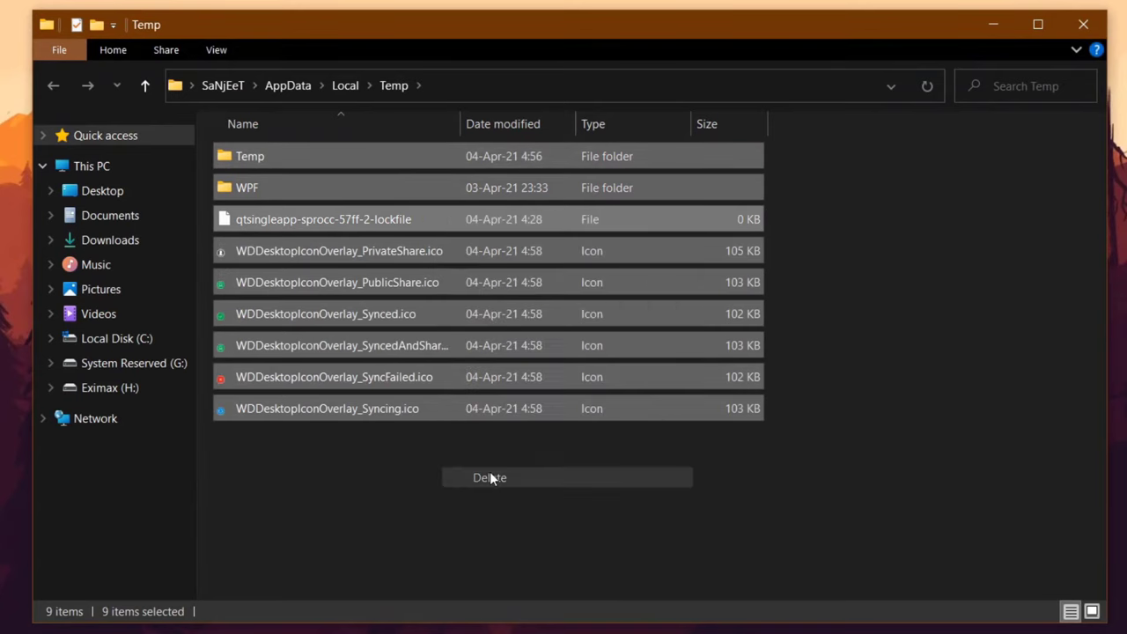
pyautogui.click(231, 307)
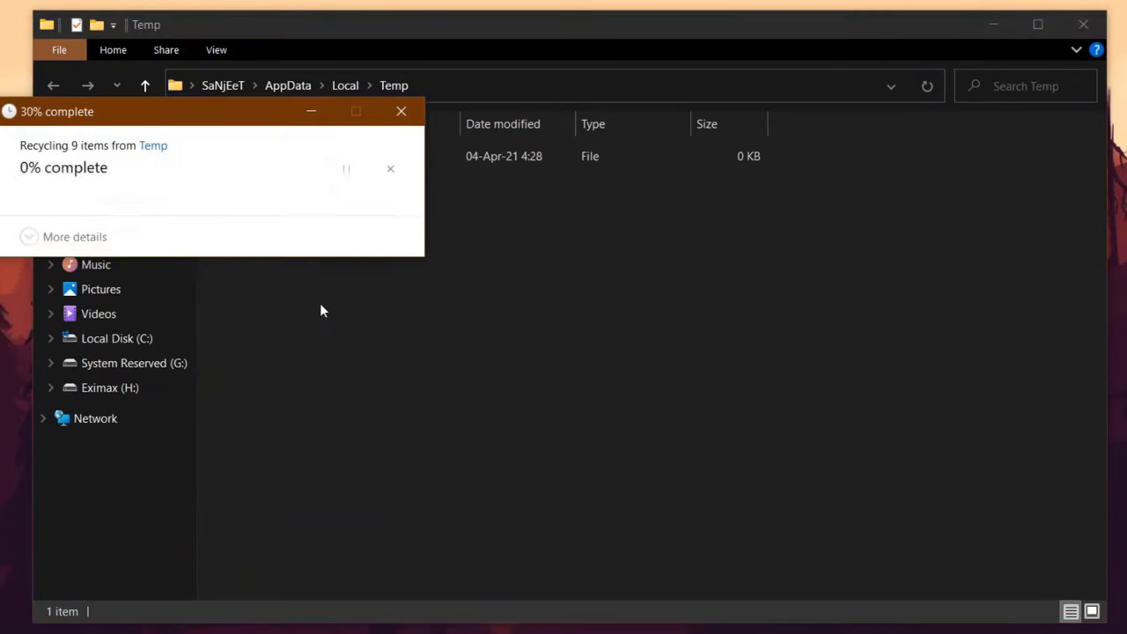
pyautogui.click(1084, 25)
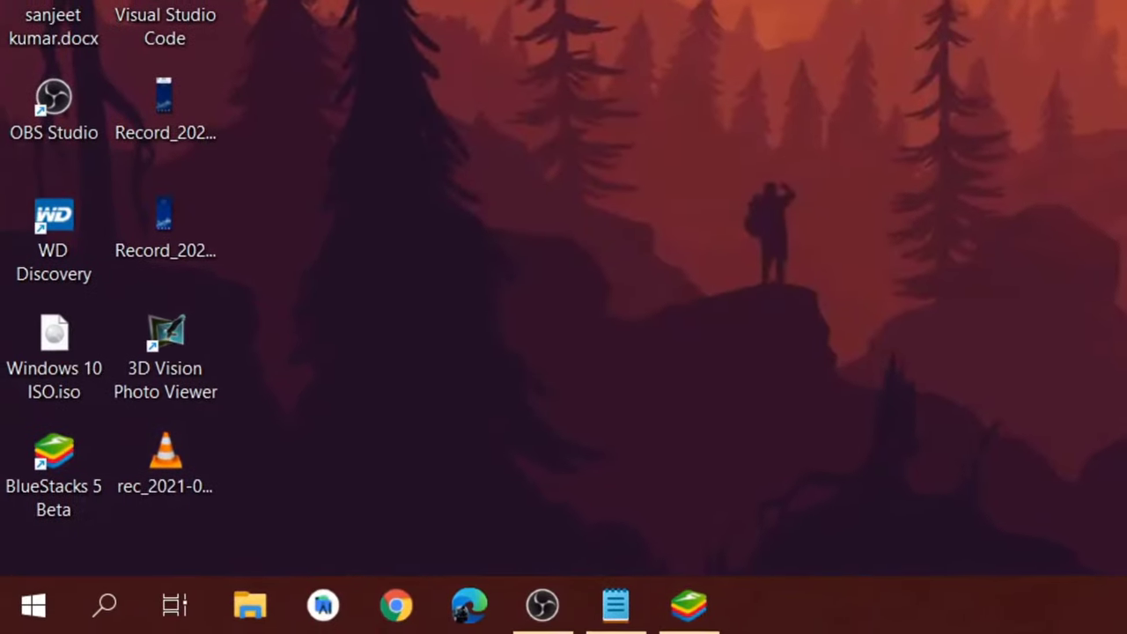
# Step: Open the Windows Temp folder with the Run command temp
pyautogui.press('super+r')
pyautogui.click(229, 407)
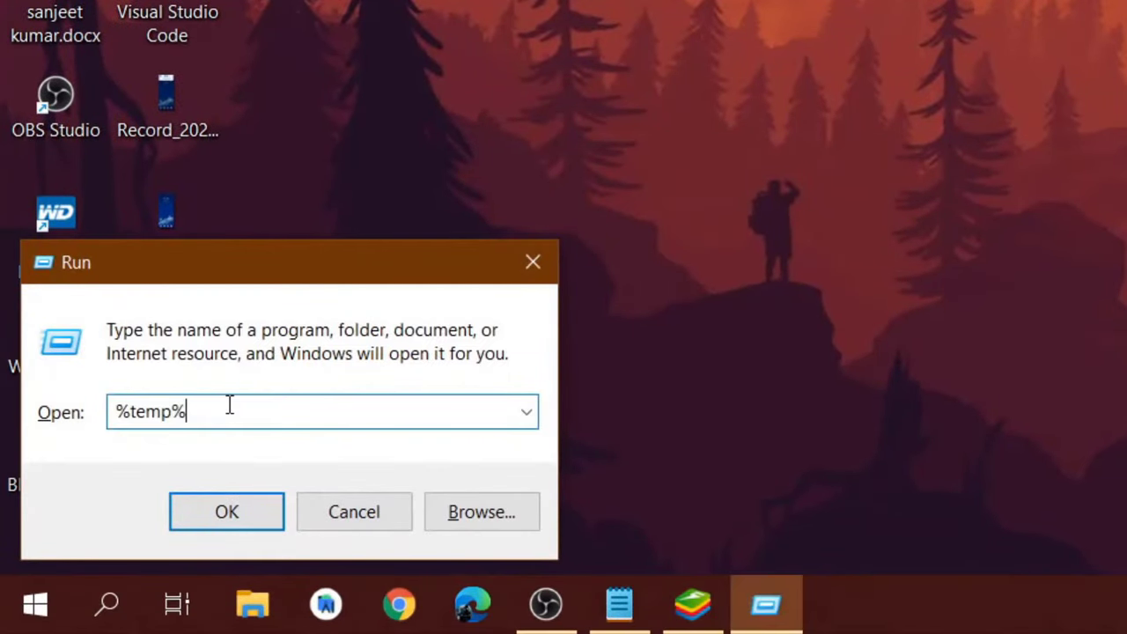
pyautogui.press('BackSpace')
pyautogui.press('Left')
pyautogui.press('Left')
pyautogui.press('Left')
pyautogui.press('Left')
pyautogui.press('BackSpace')
pyautogui.press('Return')
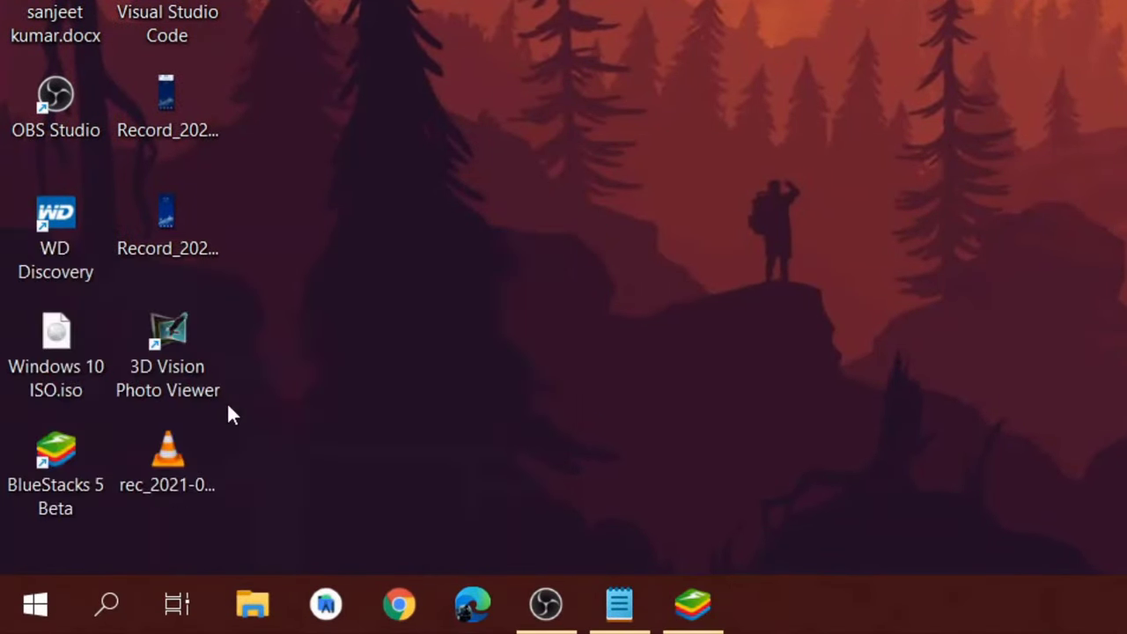
# Step: Delete all items in C:\Windows\Temp, skipping every item that is in use
pyautogui.hotkey('ctrl', 'a')
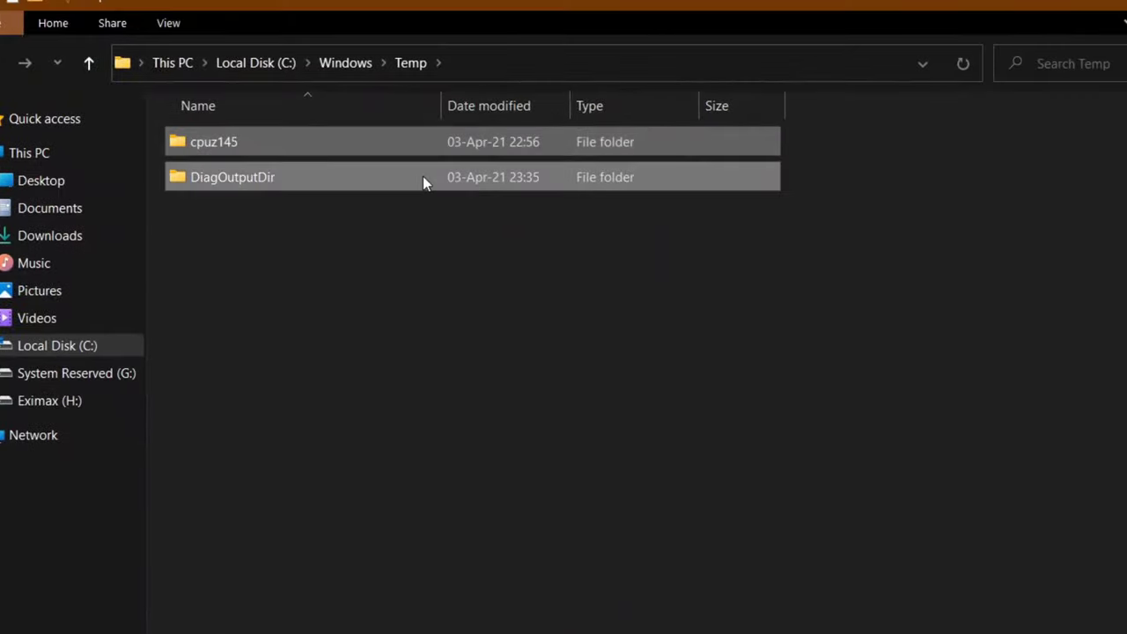
pyautogui.rightClick(423, 180)
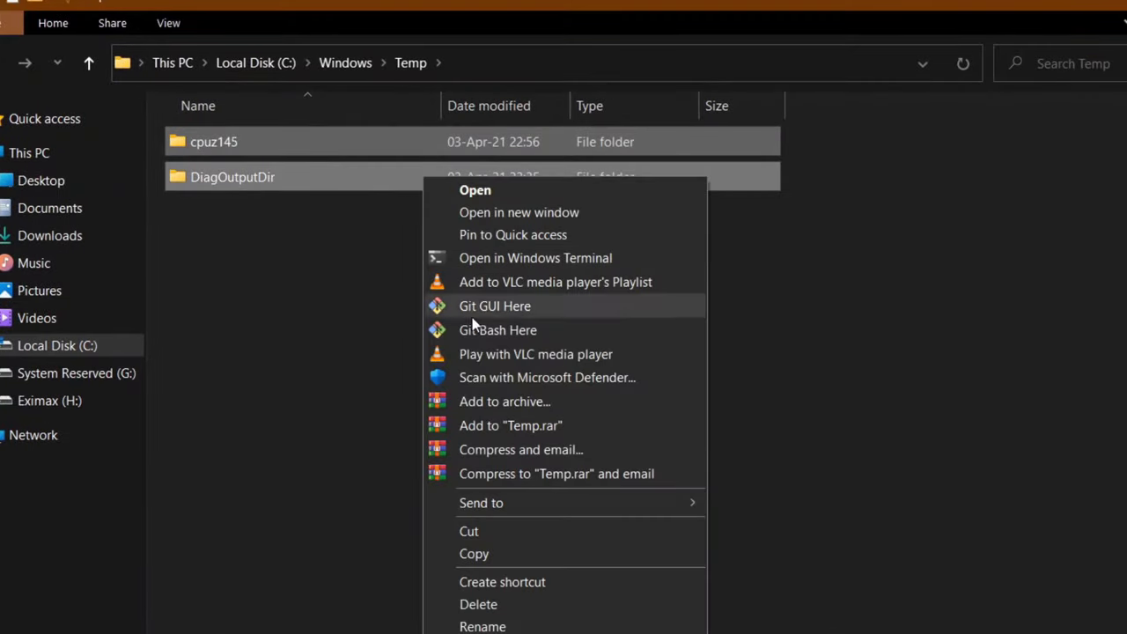
pyautogui.click(490, 604)
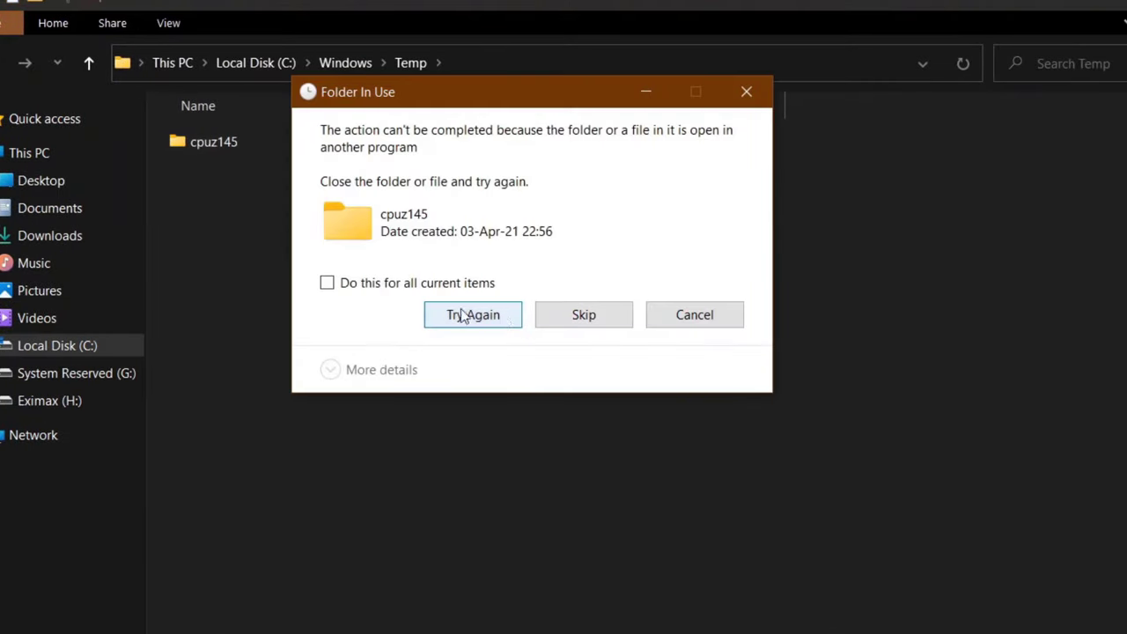
pyautogui.click(415, 283)
pyautogui.click(612, 324)
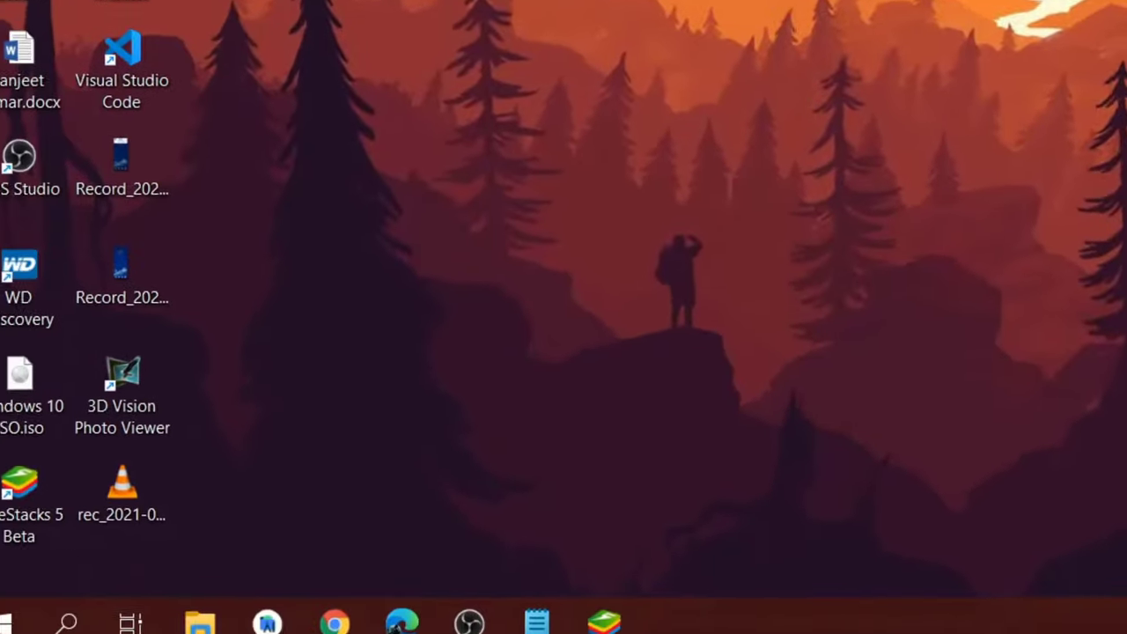
# Step: Open the Windows Prefetch folder with the Run command prefetch and delete all its files
pyautogui.press('super+r')
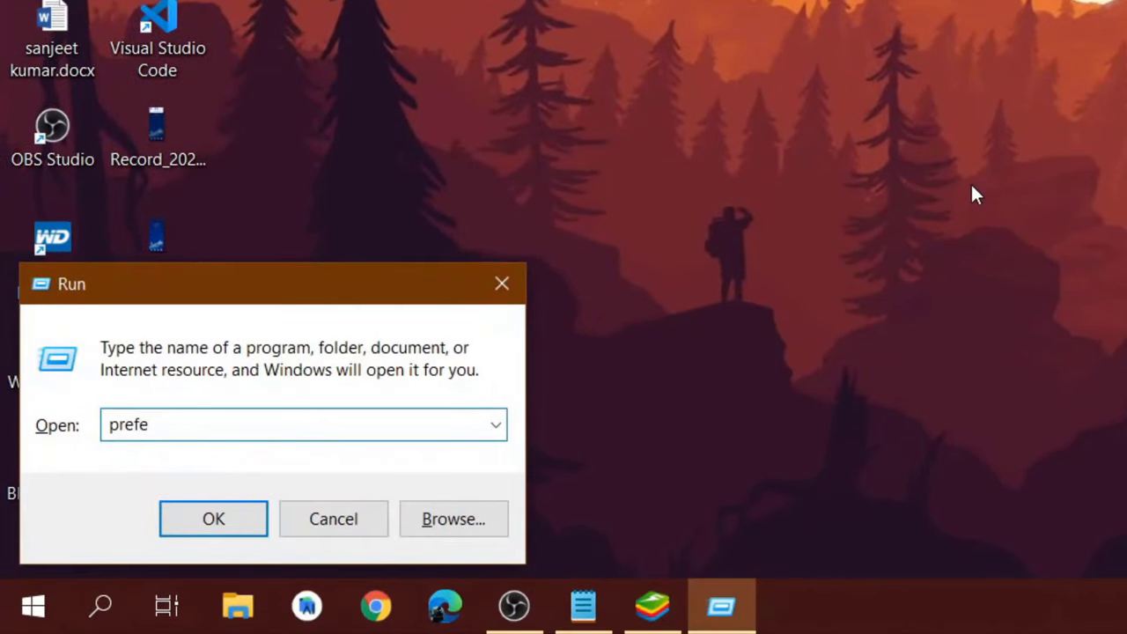
pyautogui.press('Return')
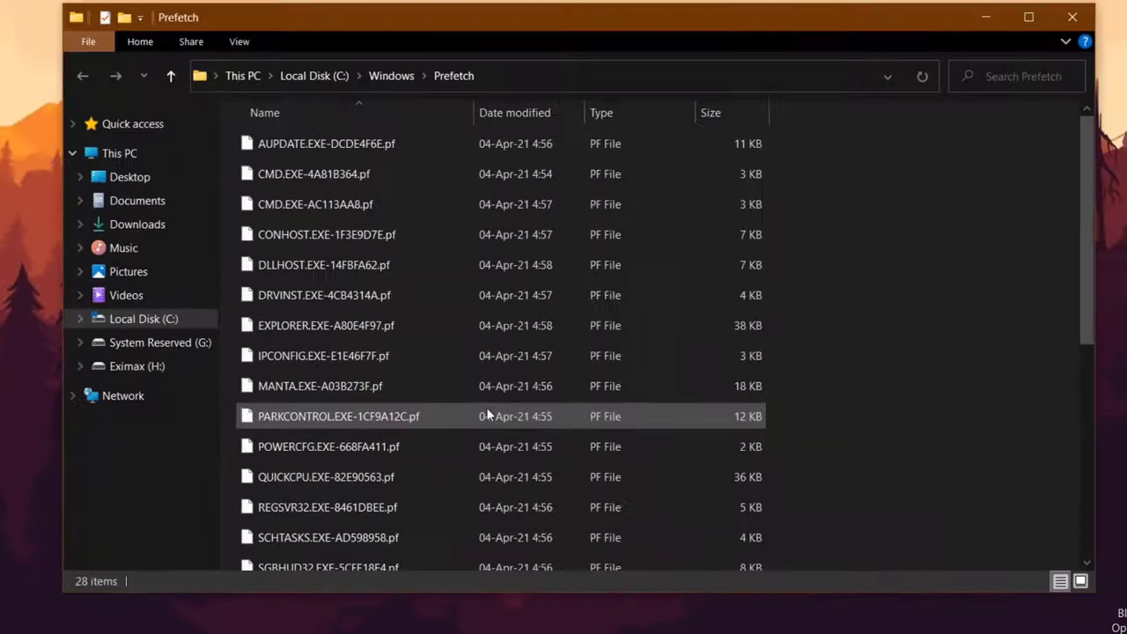
pyautogui.hotkey('ctrl', 'a')
pyautogui.rightClick(469, 399)
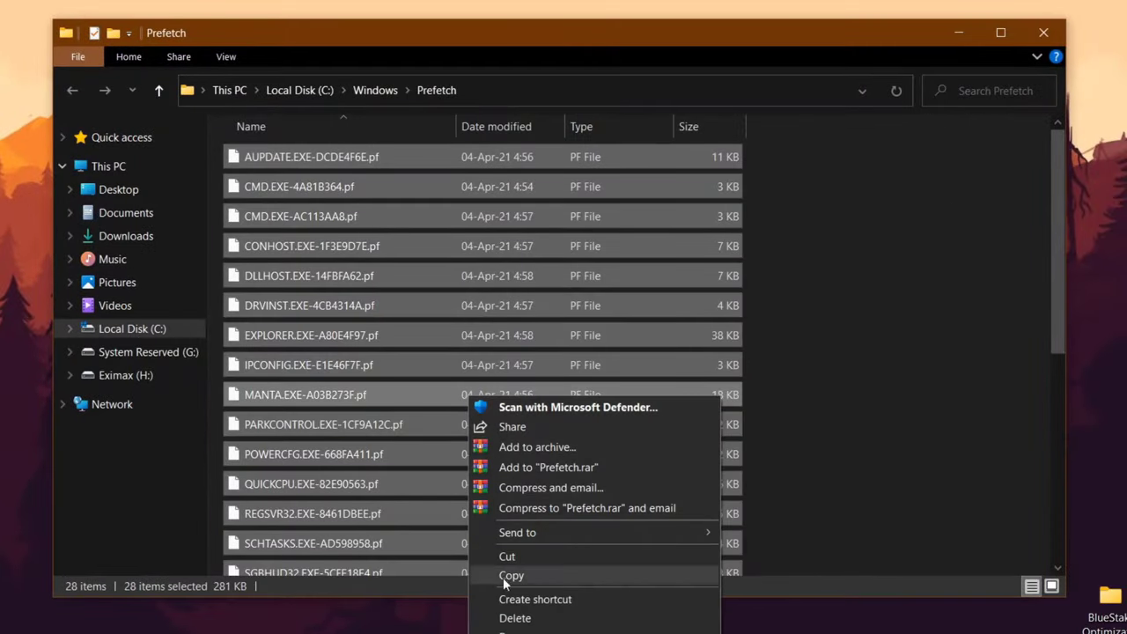
pyautogui.click(510, 617)
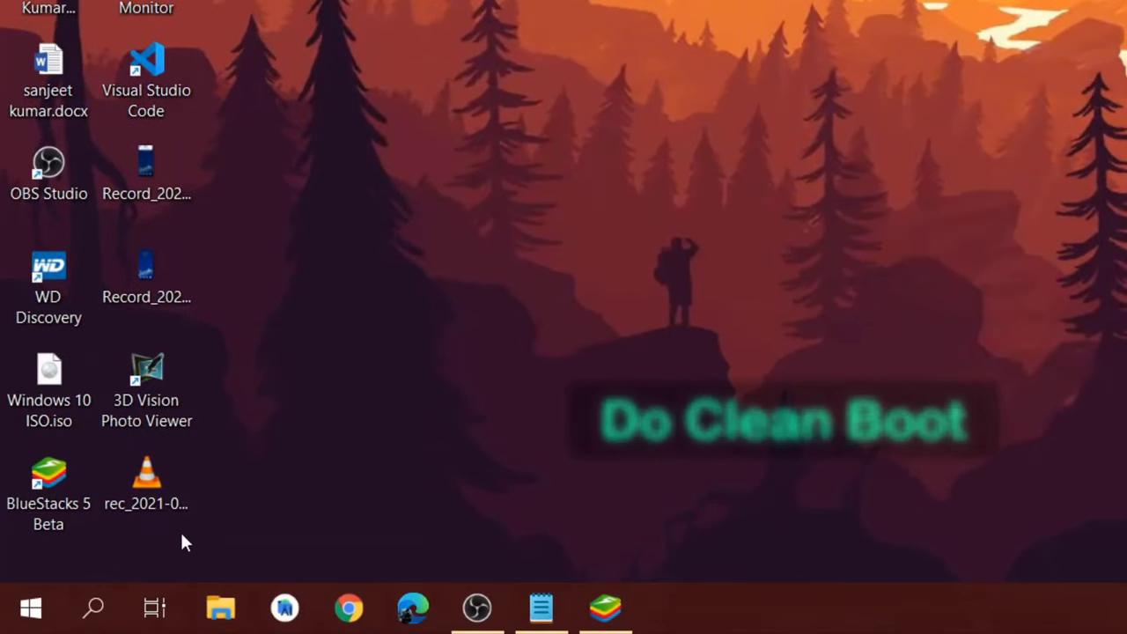
# Step: Open System Configuration with the Run command msconfig
pyautogui.press('super+r')
pyautogui.write('ms')
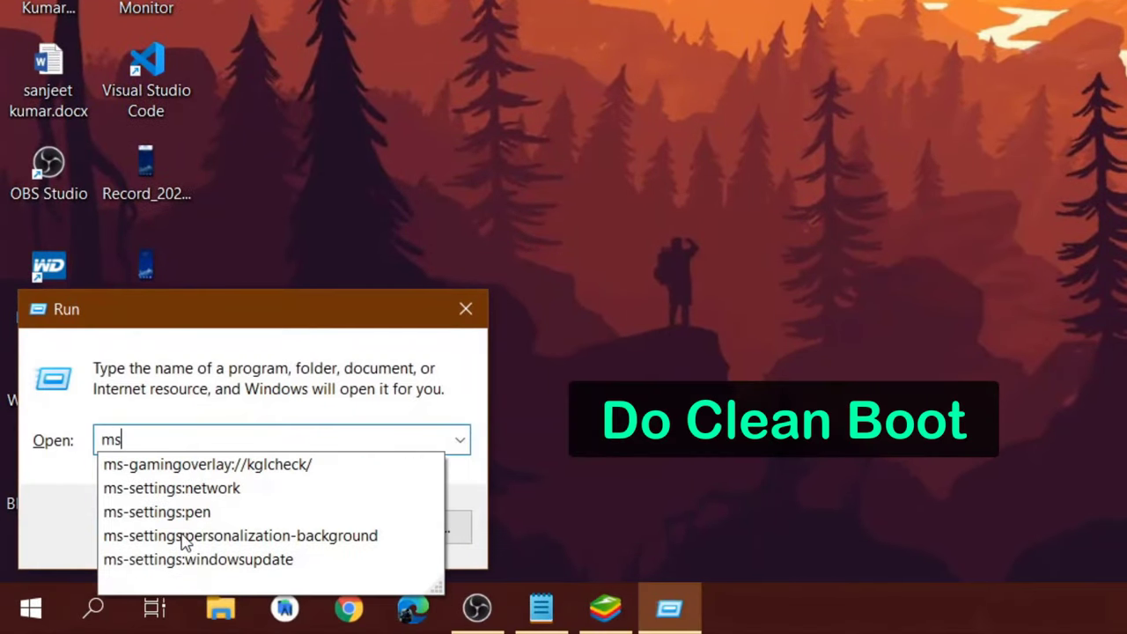
pyautogui.write('config')
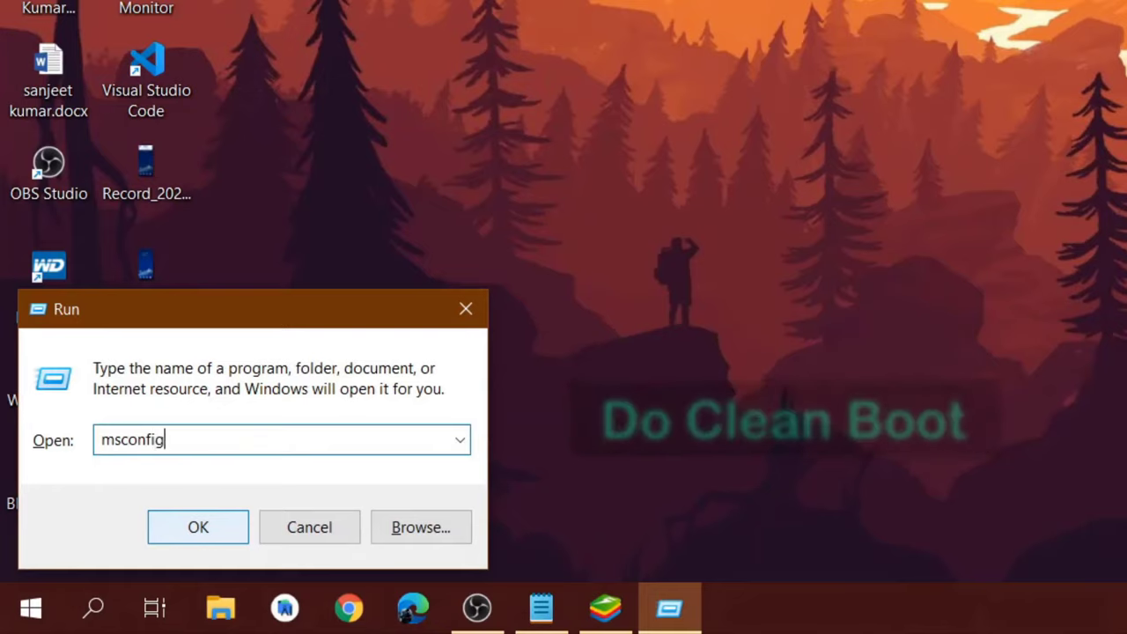
pyautogui.press('Return')
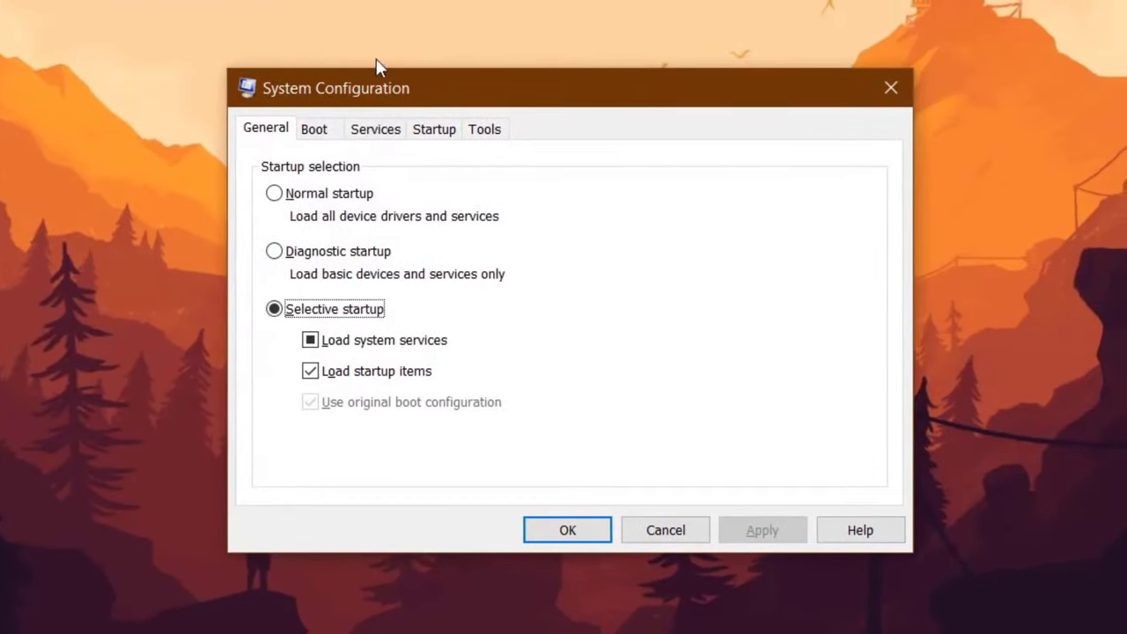
# Step: Hide all Microsoft services in the services list and disable all the remaining ones
pyautogui.click(373, 130)
pyautogui.click(264, 189)
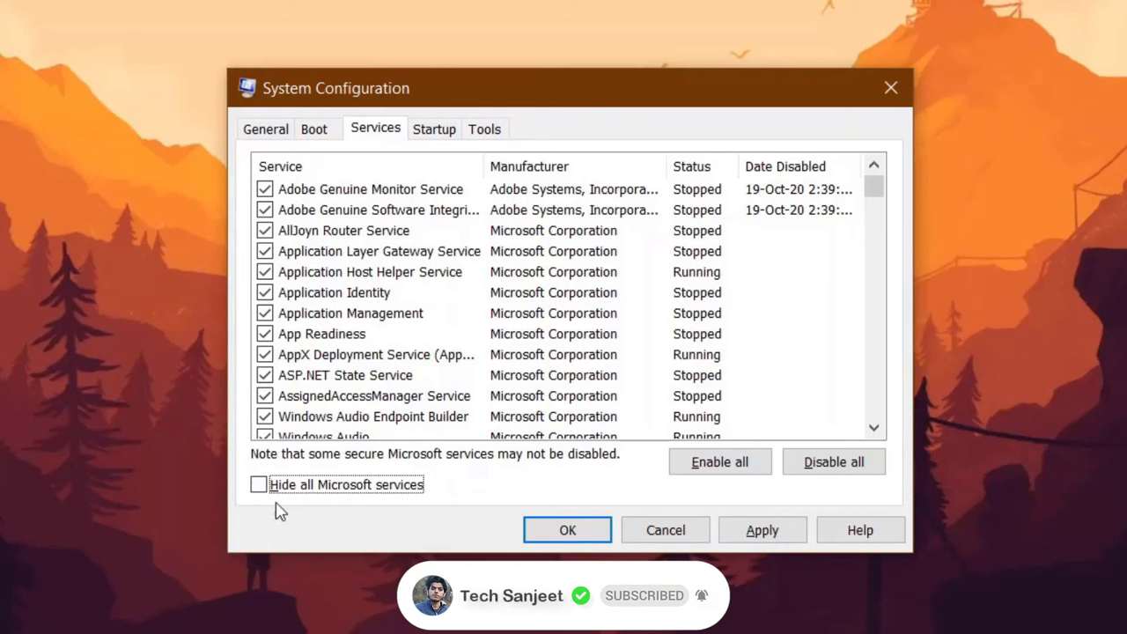
pyautogui.click(258, 486)
pyautogui.scroll(-3, 324, 251)
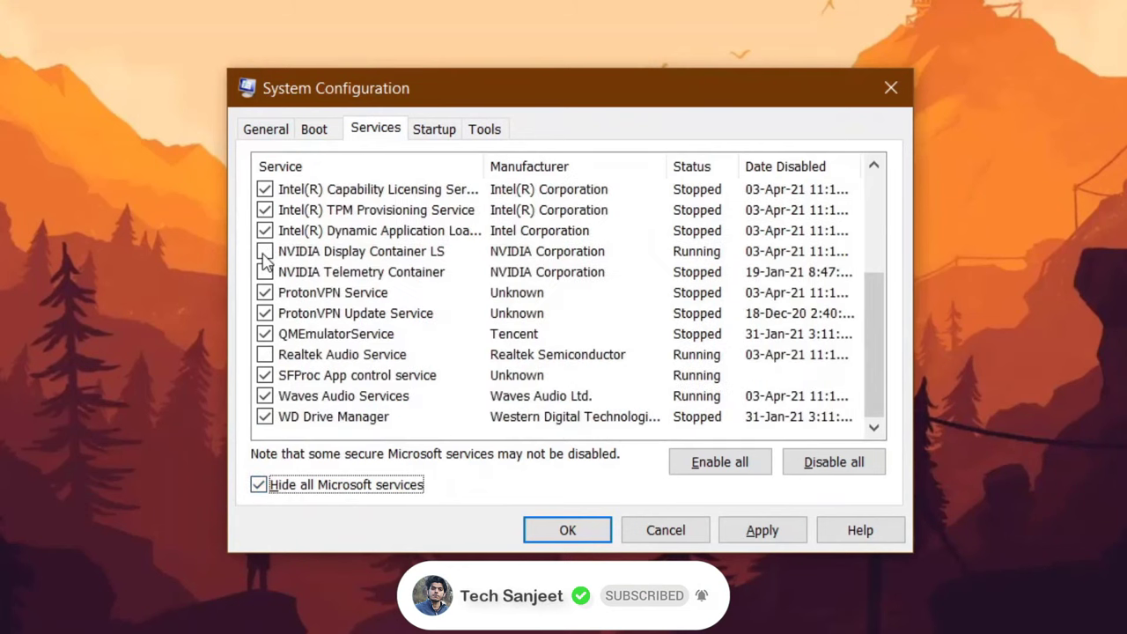
pyautogui.scroll(3, 617, 346)
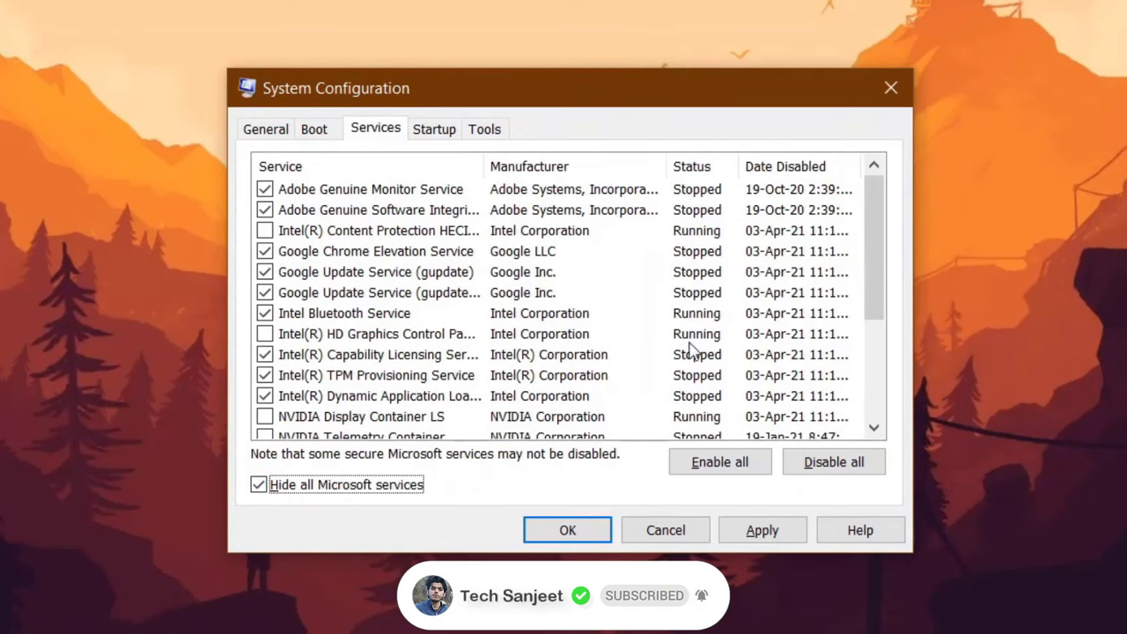
pyautogui.click(867, 465)
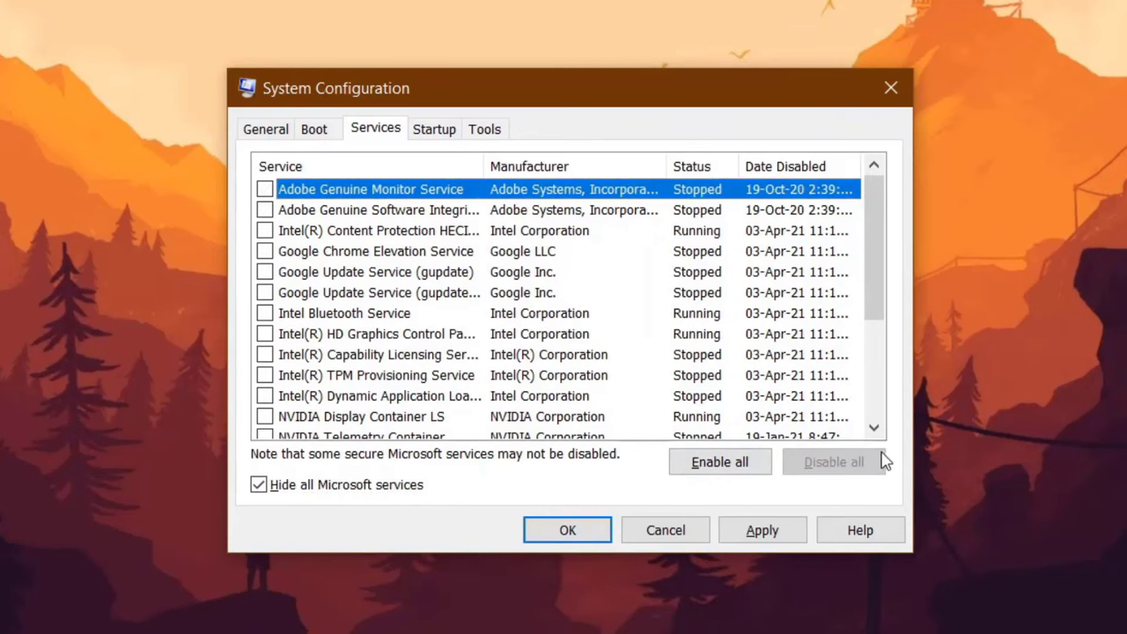
# Step: Apply the service changes and exit System Configuration without restarting
pyautogui.click(753, 533)
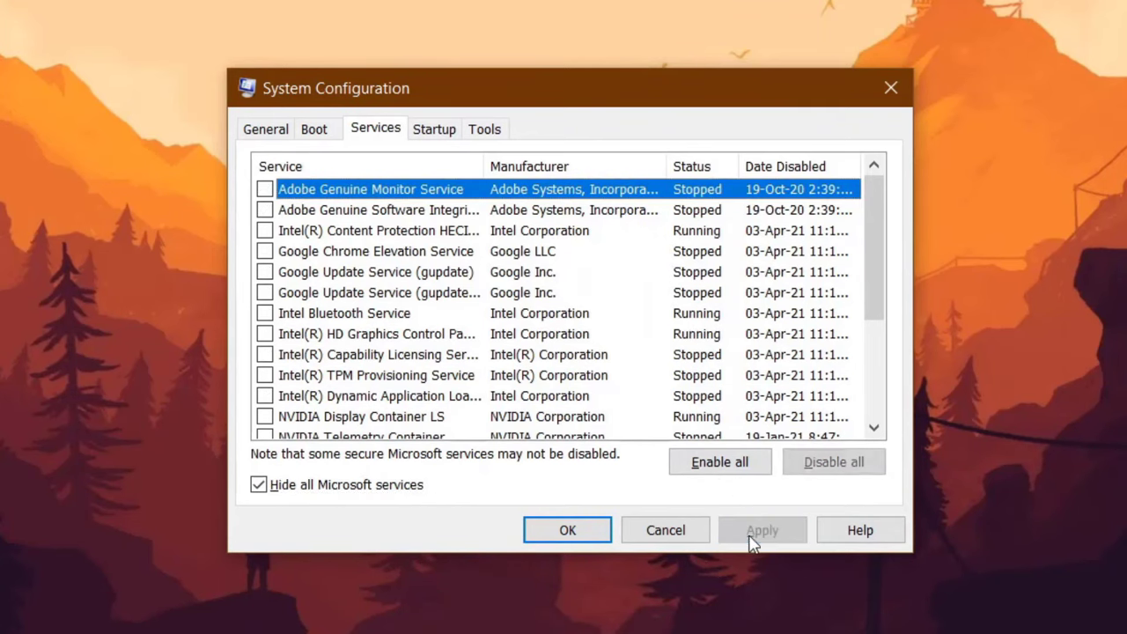
pyautogui.click(599, 532)
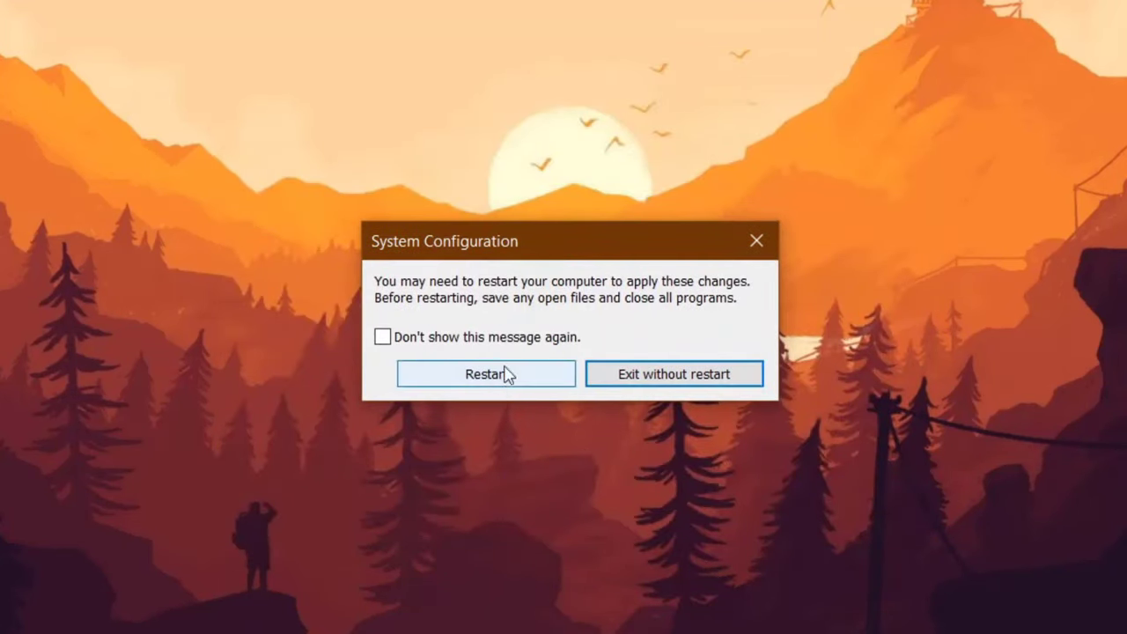
pyautogui.click(674, 377)
# Step: Refresh the desktop and open This PC
pyautogui.rightClick(491, 220)
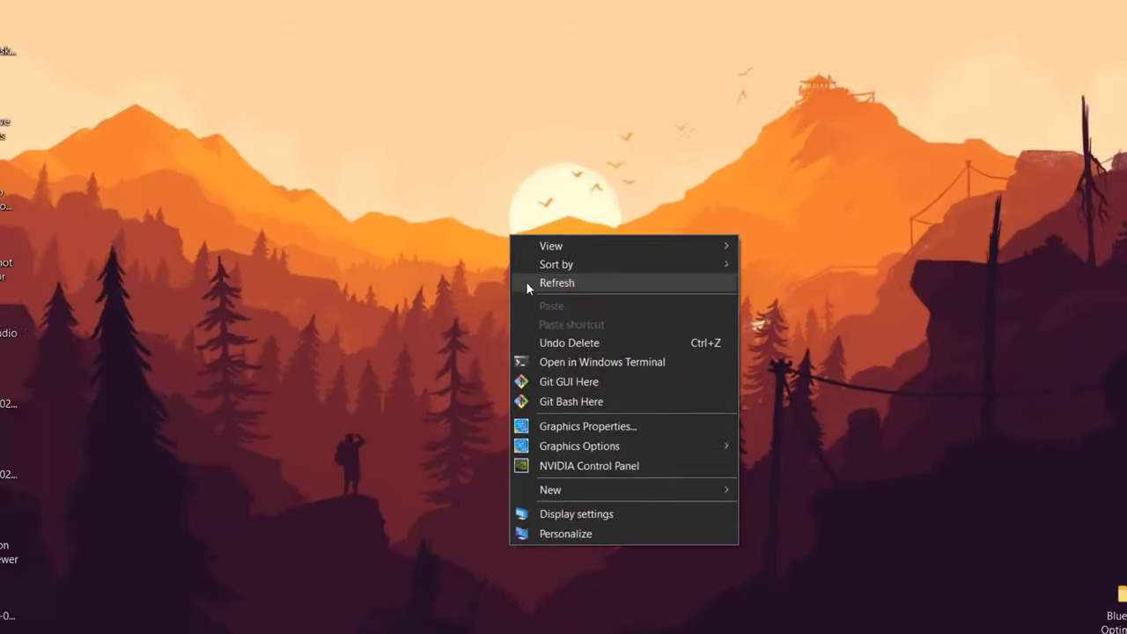
pyautogui.click(546, 282)
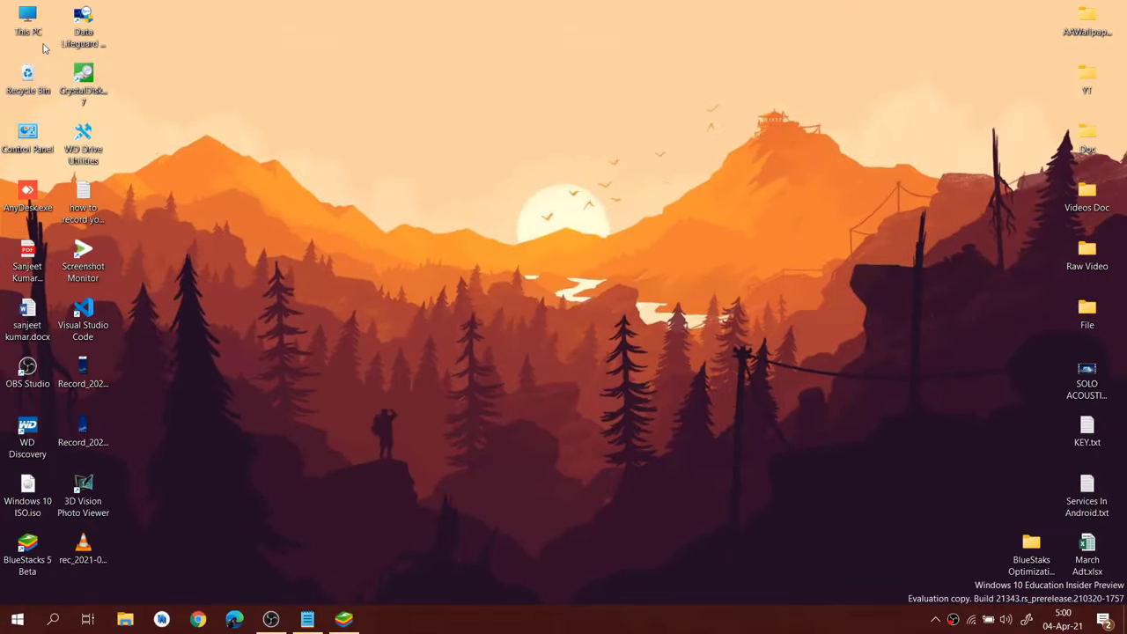
pyautogui.doubleClick(34, 21)
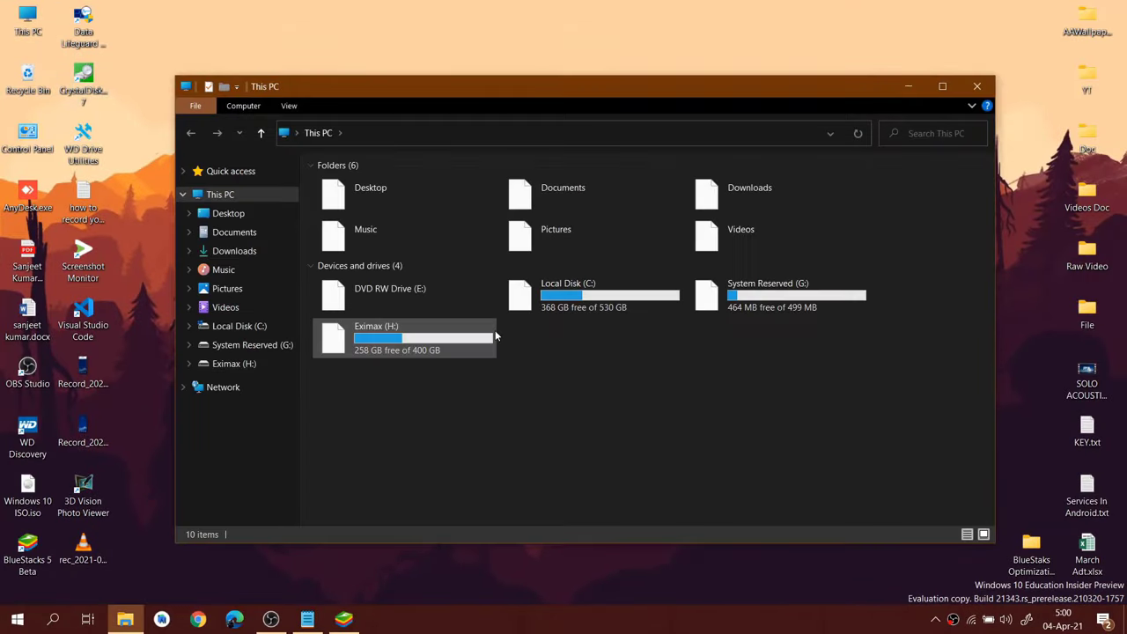
# Step: Open the properties of Local Disk (C:) and start Disk Cleanup for that drive
pyautogui.rightClick(568, 303)
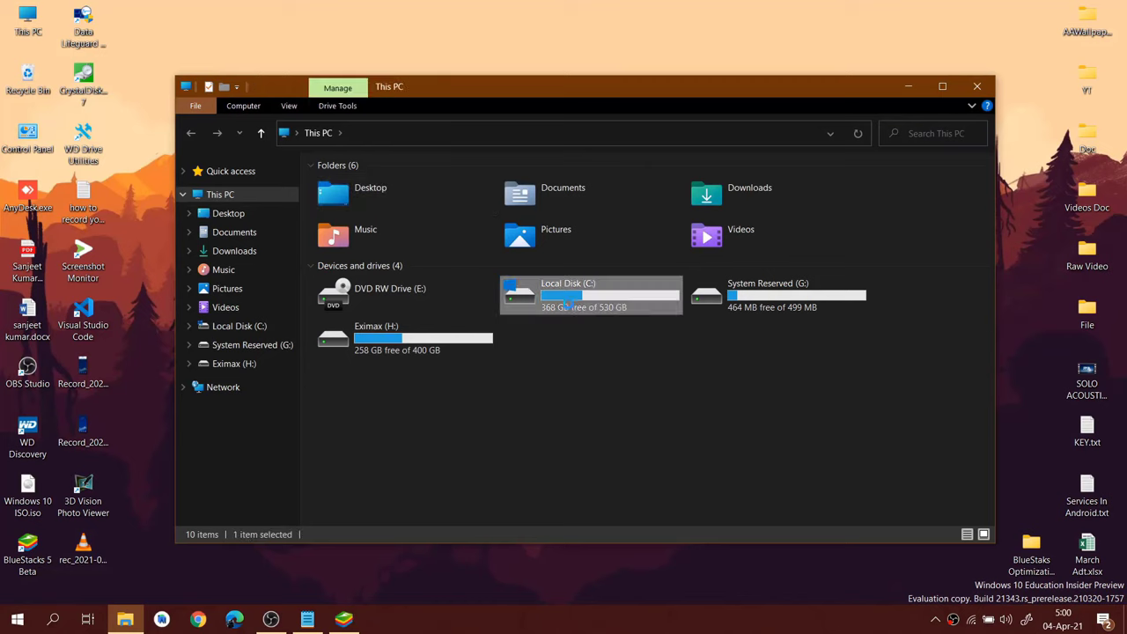
pyautogui.click(613, 585)
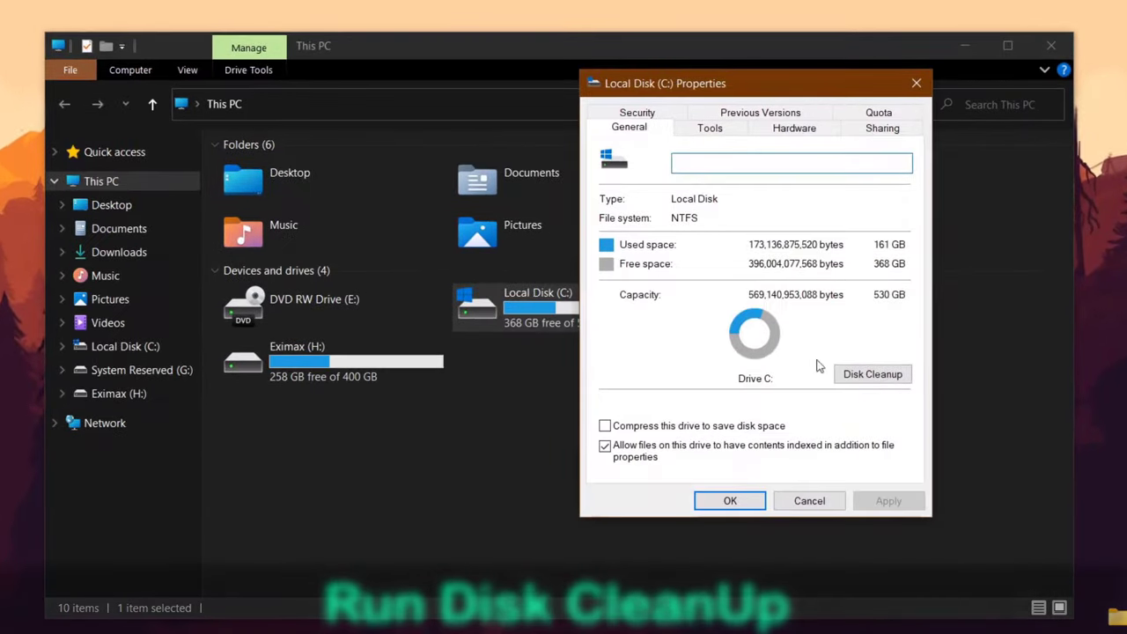
pyautogui.click(859, 374)
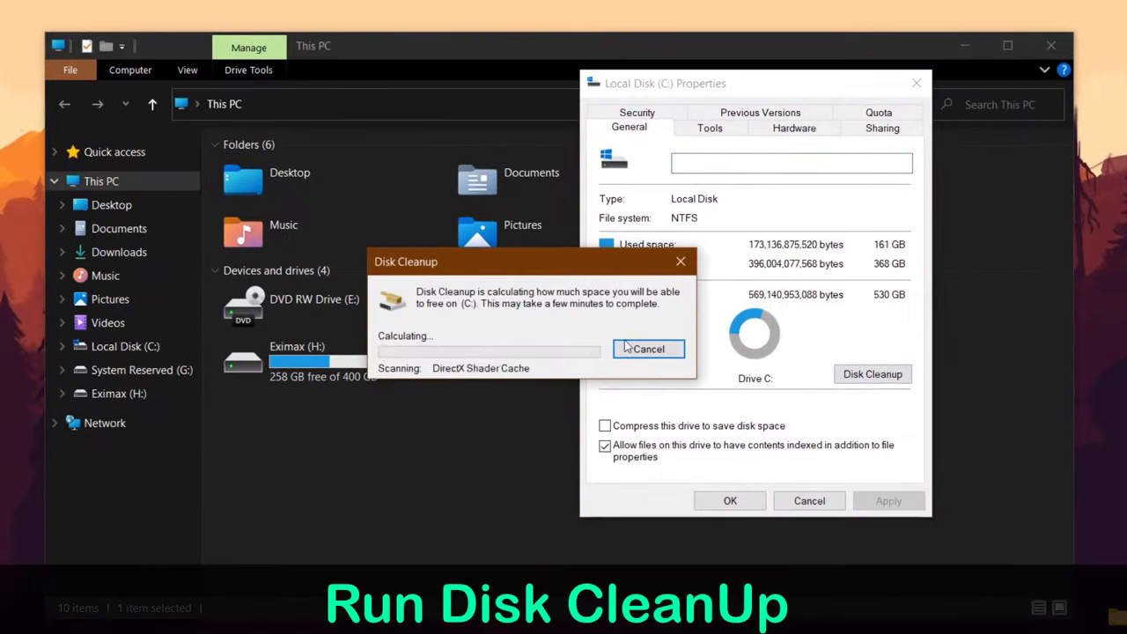
pyautogui.moveTo(154, 34); pyautogui.dragTo(536, 114)
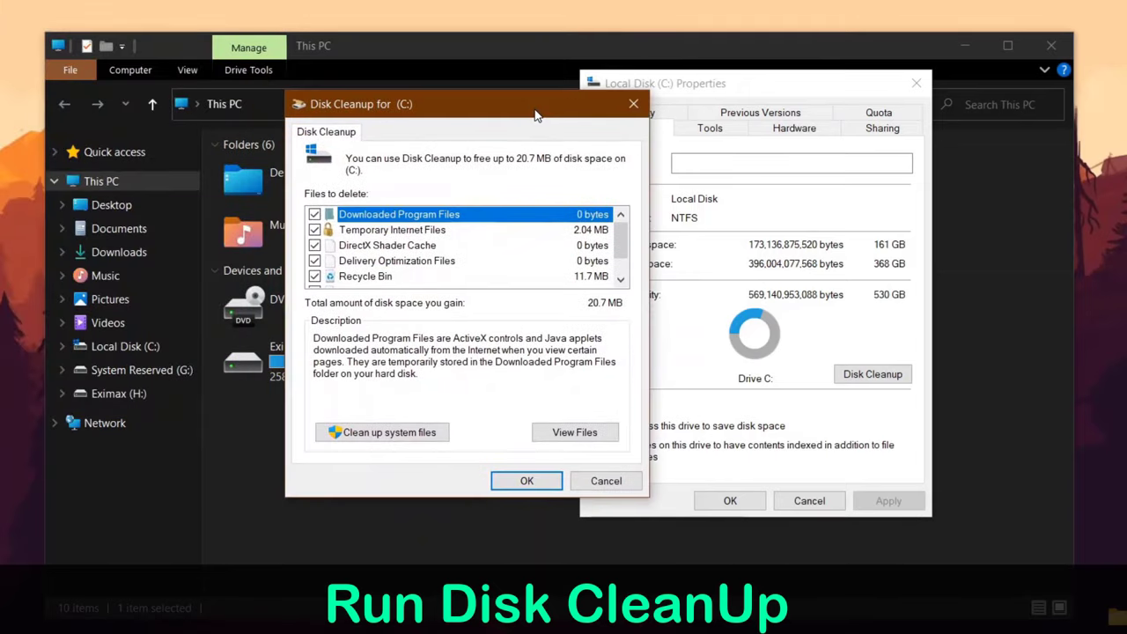
# Step: Extend Disk Cleanup to system files, permanently delete the ticked file categories, and close the drive properties and This PC
pyautogui.click(423, 433)
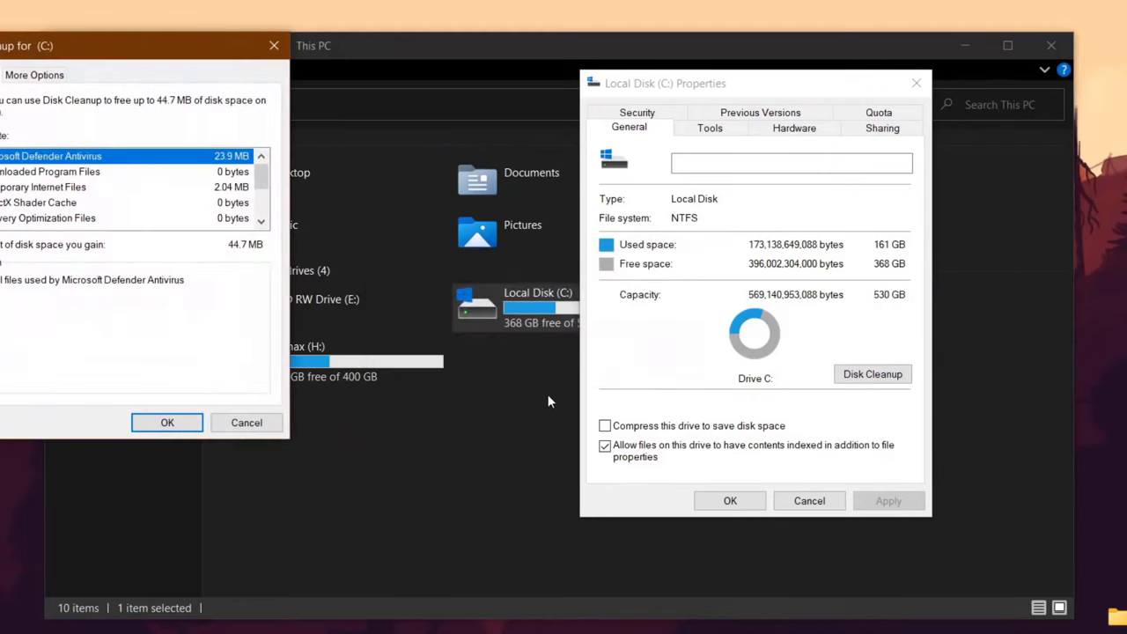
pyautogui.moveTo(190, 32); pyautogui.dragTo(548, 126)
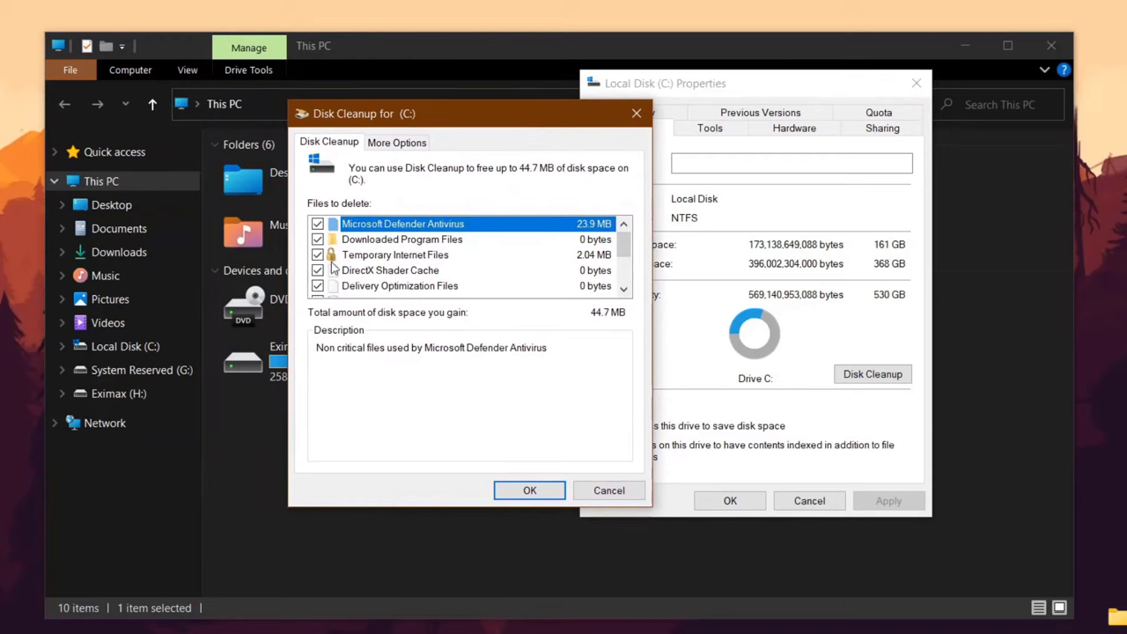
pyautogui.scroll(-2, 331, 267)
pyautogui.scroll(2, 331, 267)
pyautogui.scroll(-2, 331, 267)
pyautogui.scroll(2, 331, 267)
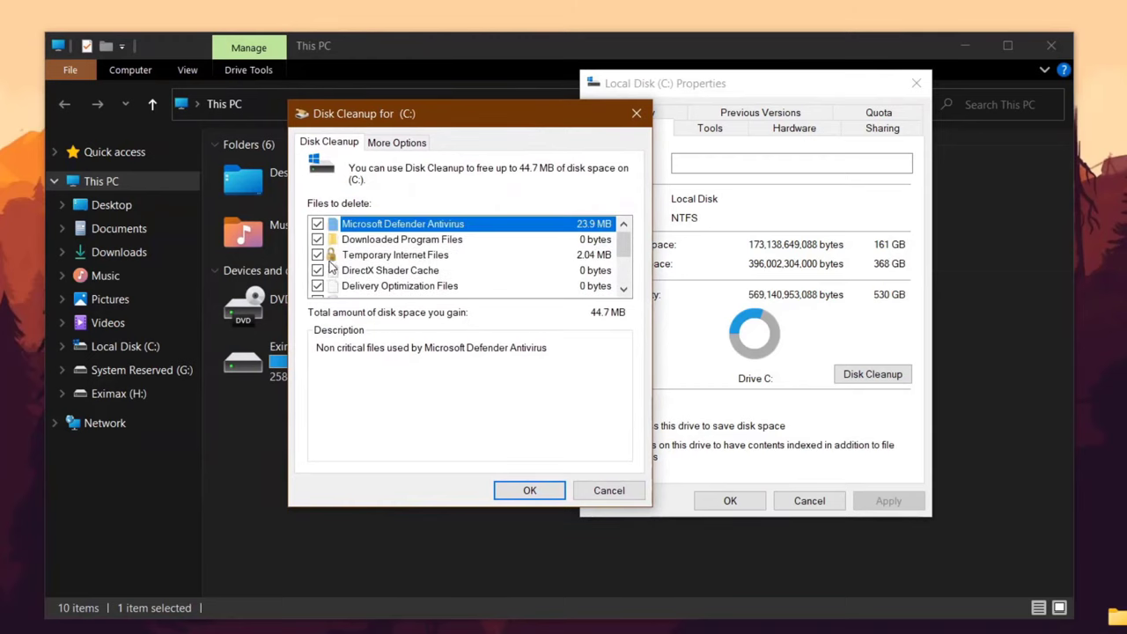
pyautogui.scroll(-2, 406, 269)
pyautogui.click(543, 490)
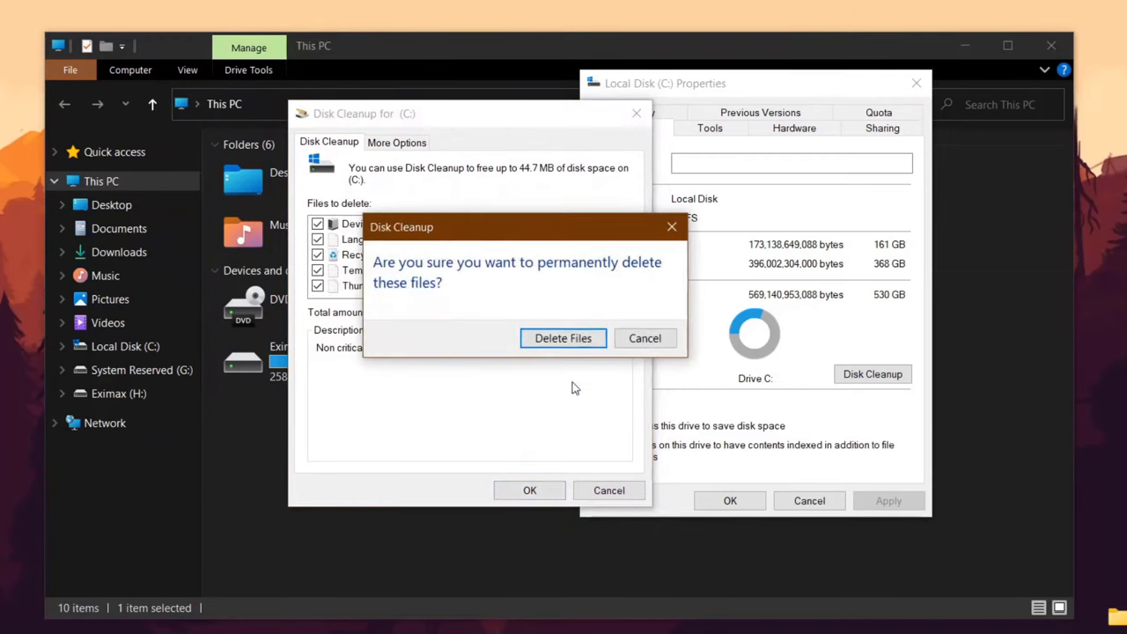
pyautogui.click(572, 340)
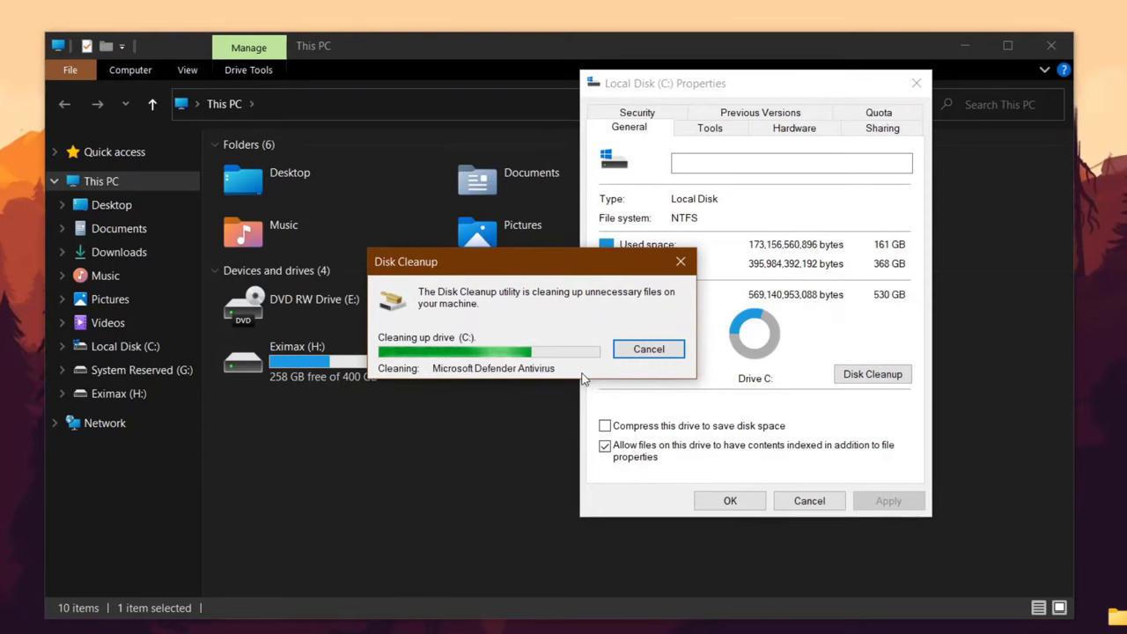
pyautogui.click(732, 502)
pyautogui.click(1051, 46)
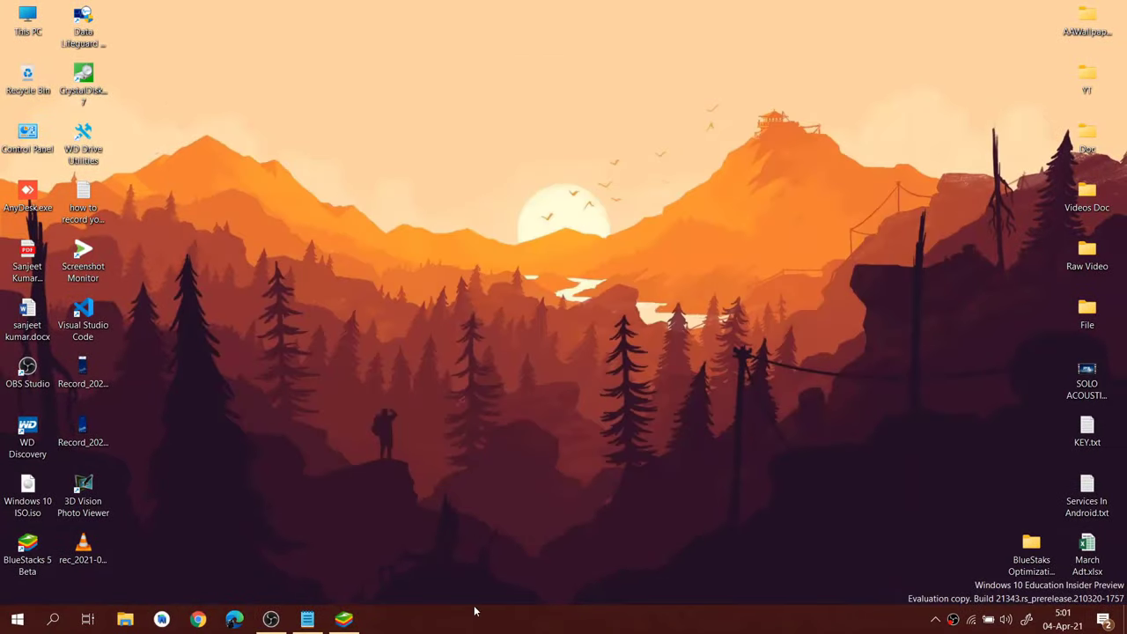
# Step: Open the Services console through the services list in Task Manager
pyautogui.rightClick(474, 608)
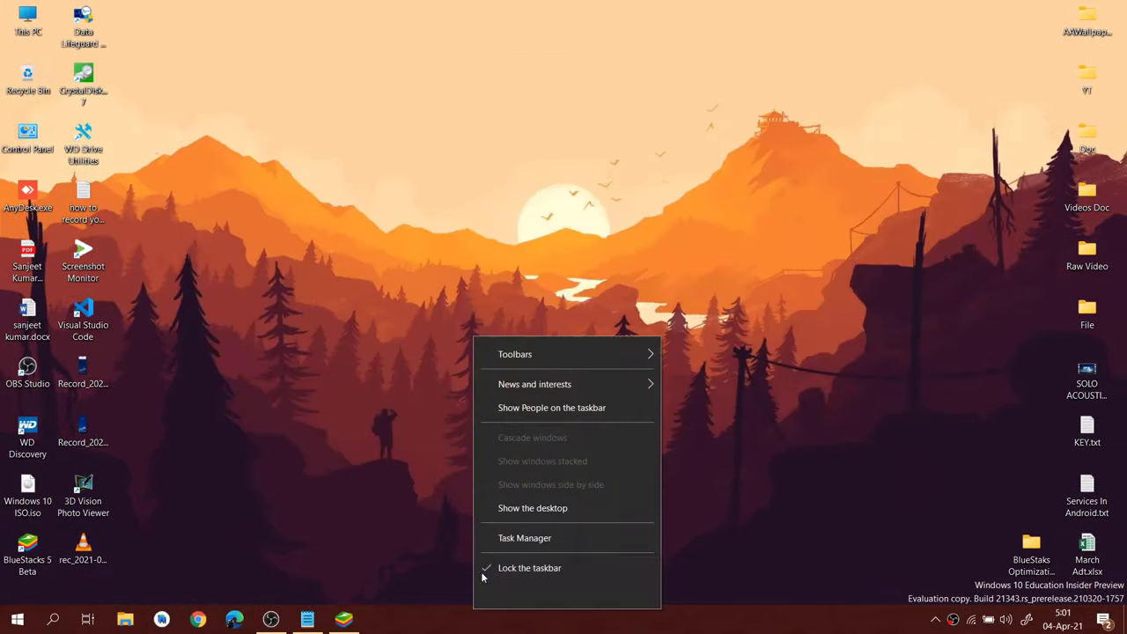
pyautogui.click(493, 536)
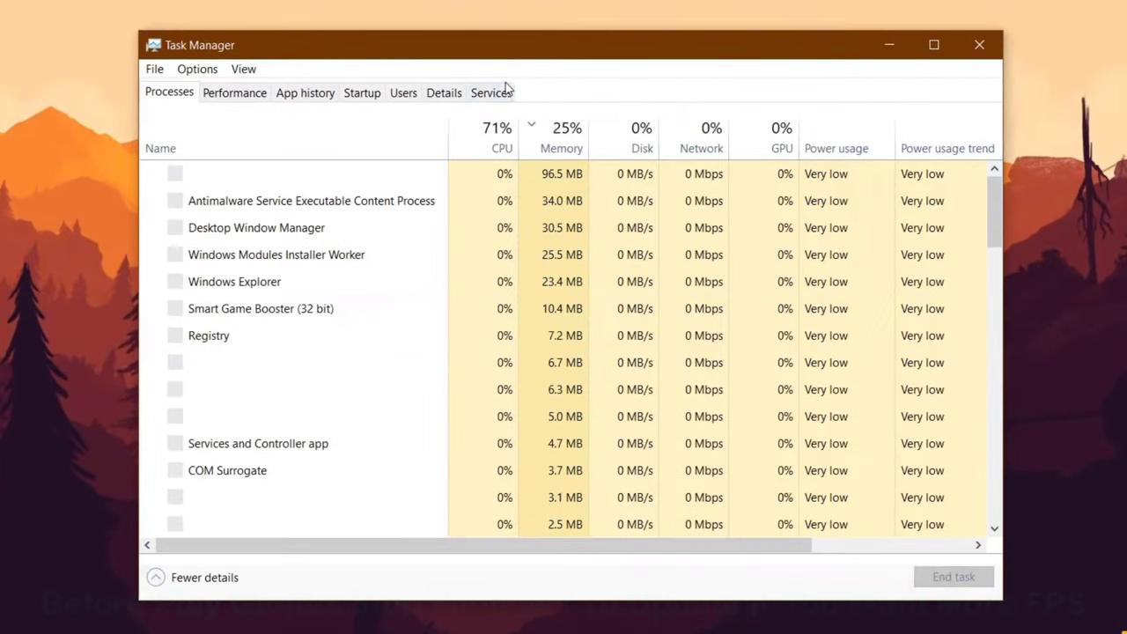
pyautogui.click(501, 99)
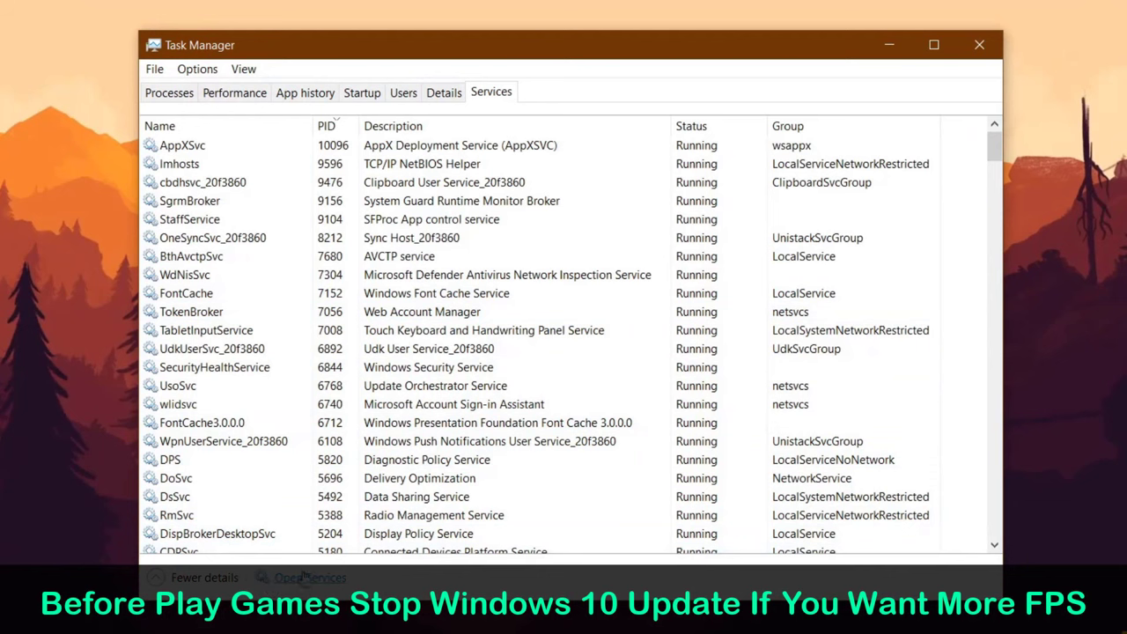
pyautogui.click(304, 577)
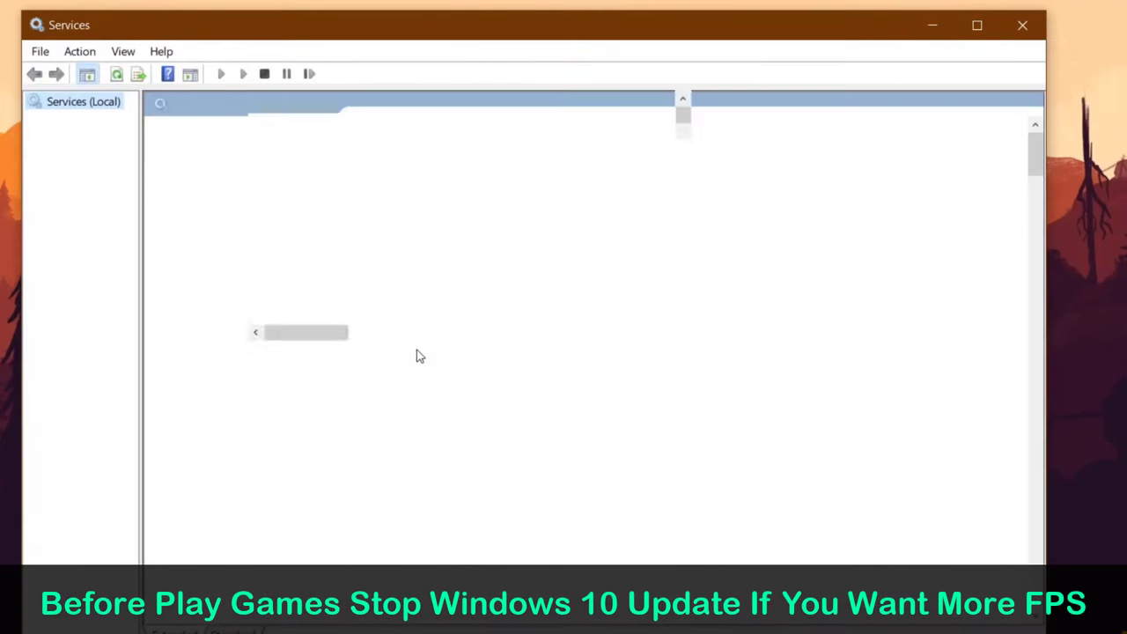
# Step: Find the Windows Search service, set its startup type to Disabled, and apply the setting
pyautogui.click(417, 350)
pyautogui.press('w')
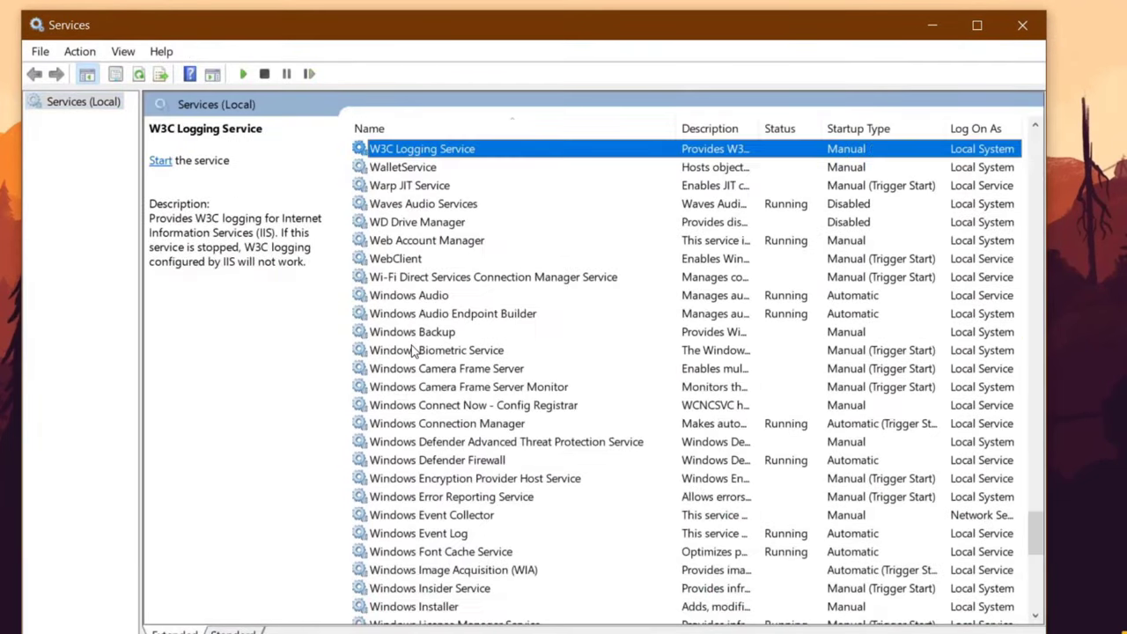
pyautogui.press('Down')
pyautogui.press('Down')
pyautogui.scroll(-9, 414, 352)
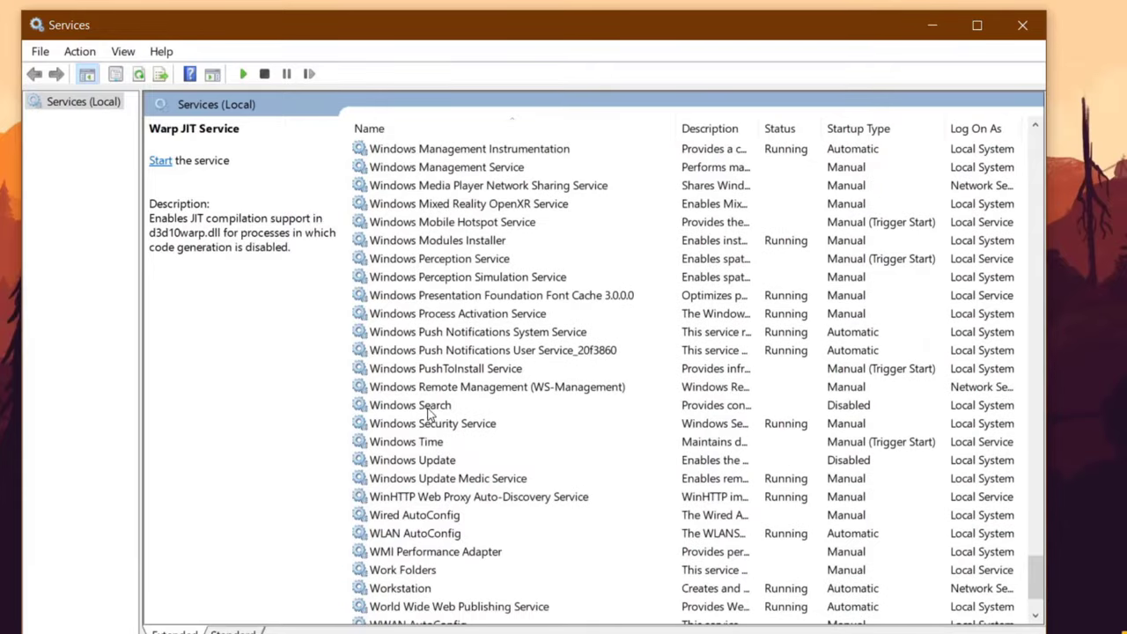
pyautogui.doubleClick(431, 405)
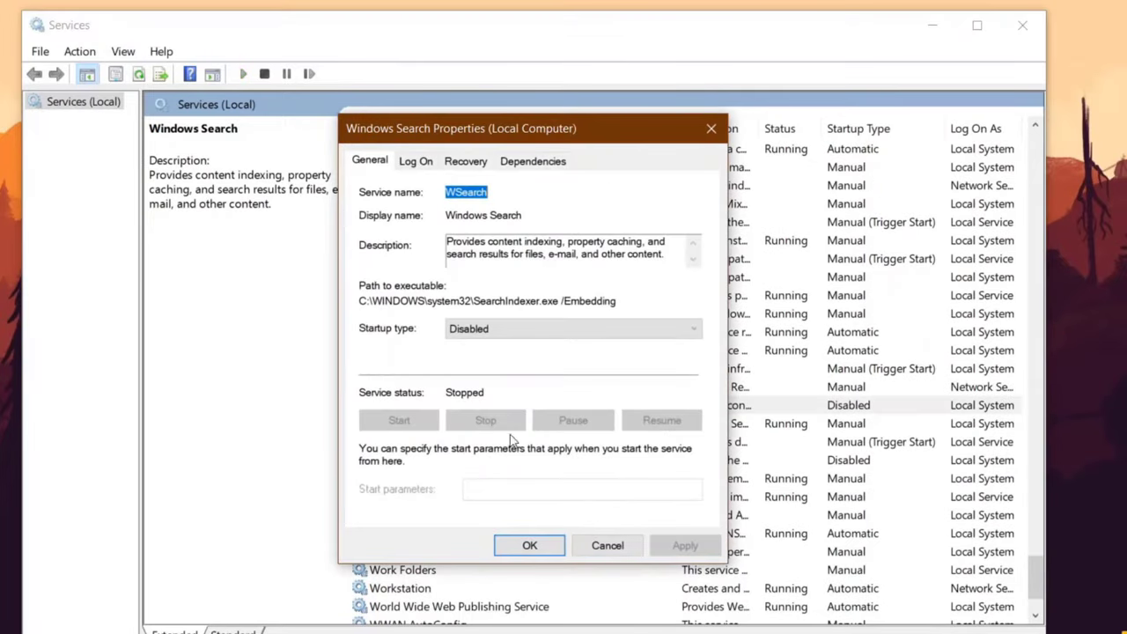
pyautogui.click(501, 339)
pyautogui.click(478, 388)
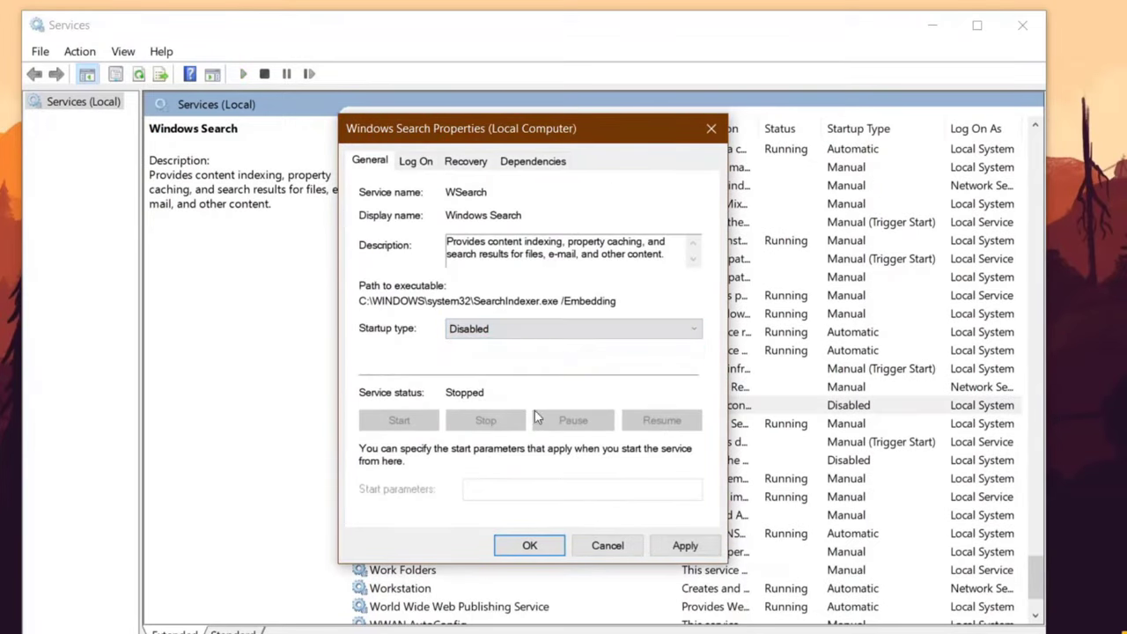
pyautogui.click(684, 545)
pyautogui.click(529, 545)
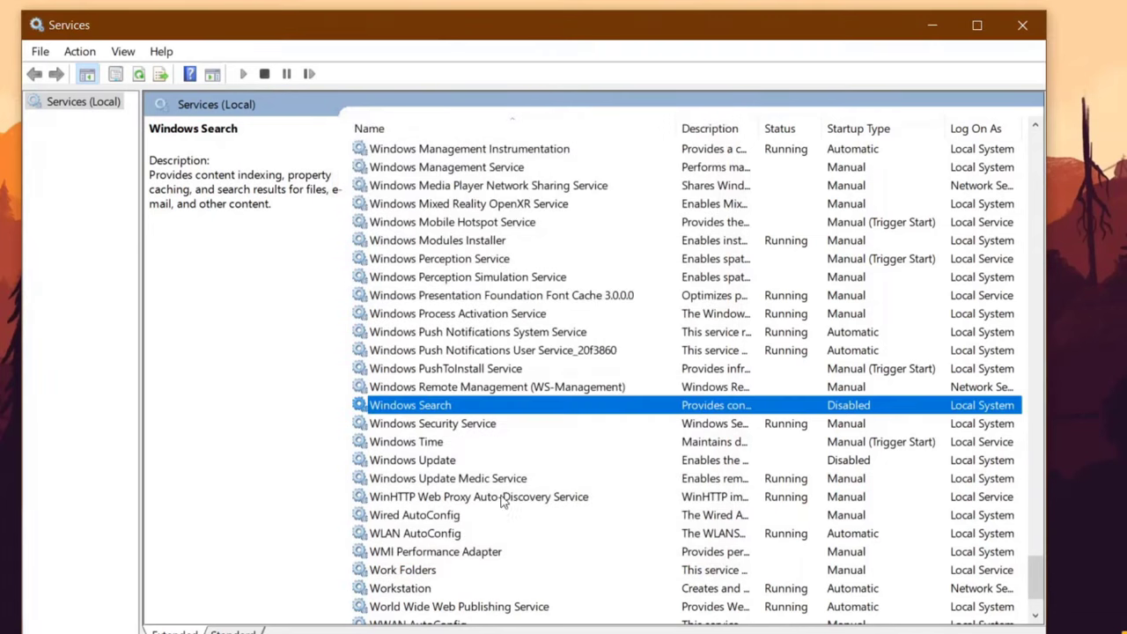
# Step: Set the Windows Update service's startup type to Disabled and close the Services console
pyautogui.doubleClick(434, 459)
pyautogui.click(497, 331)
pyautogui.click(475, 389)
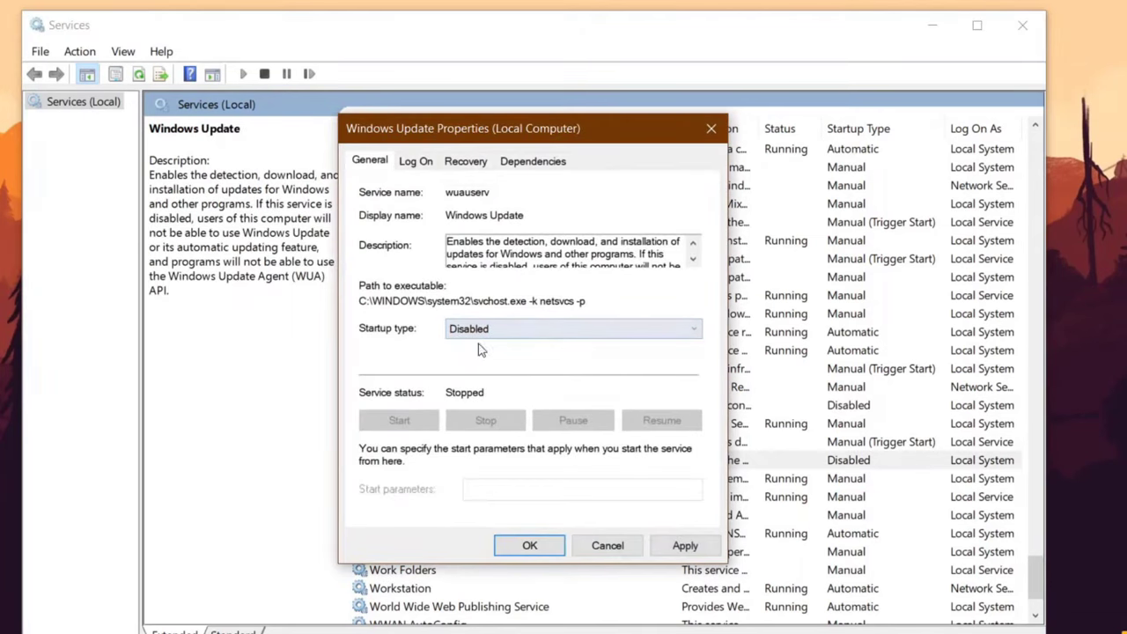
pyautogui.click(529, 545)
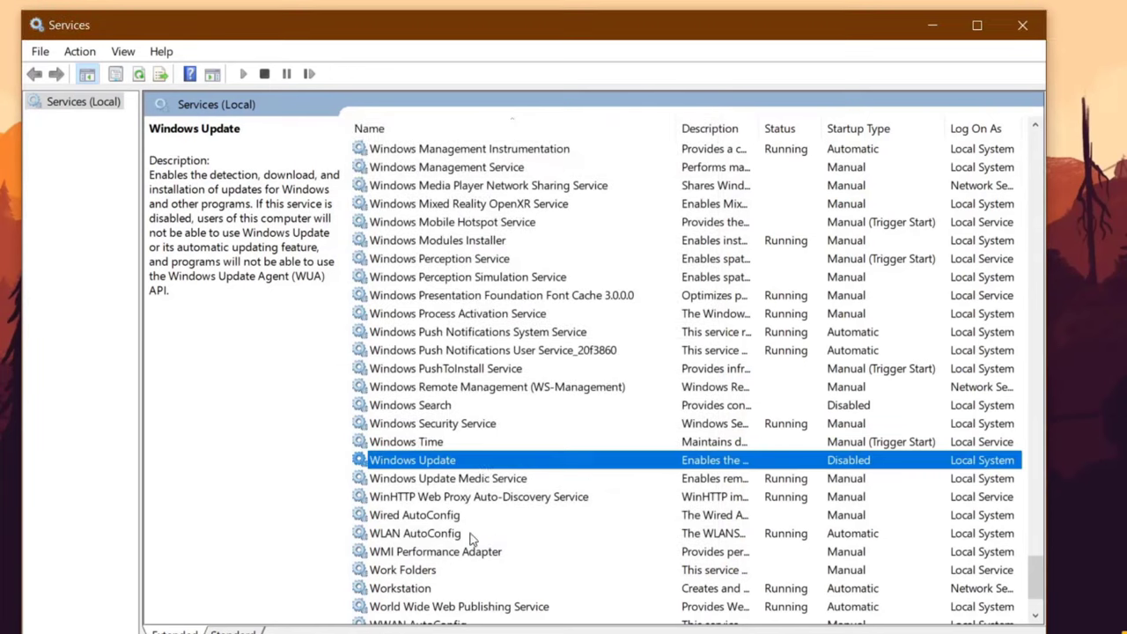
pyautogui.click(1023, 25)
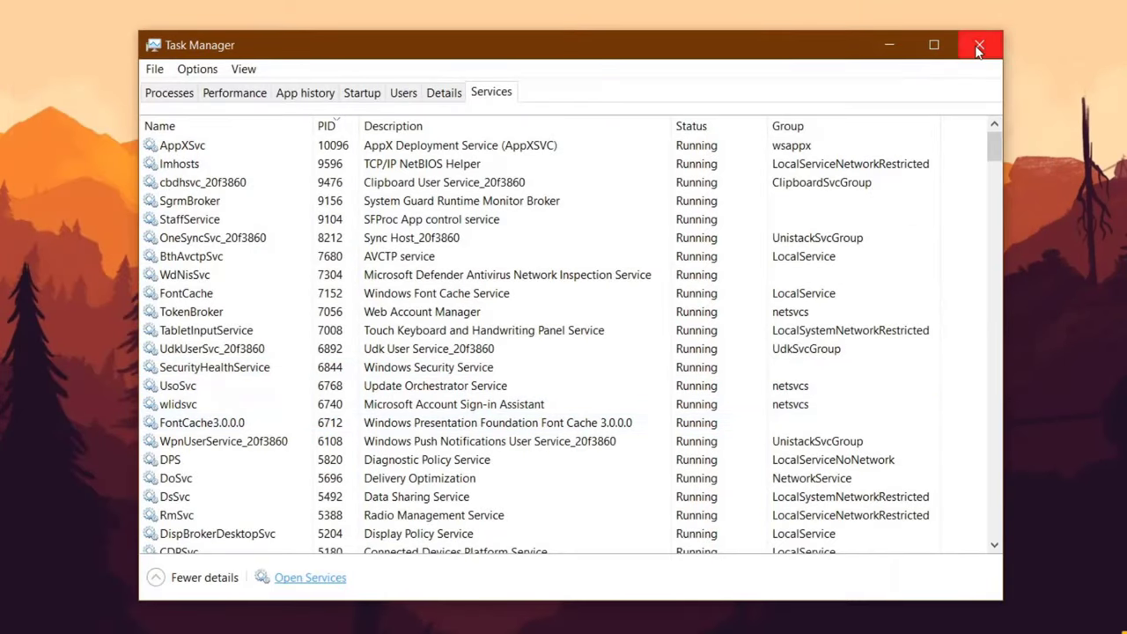